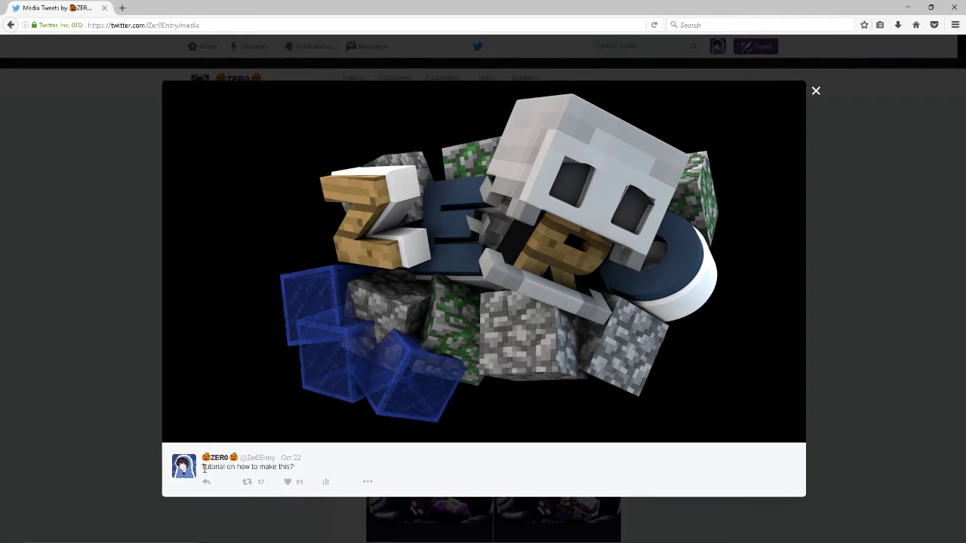
pyautogui.moveTo(202, 467); pyautogui.dragTo(394, 469)
pyautogui.click(487, 452)
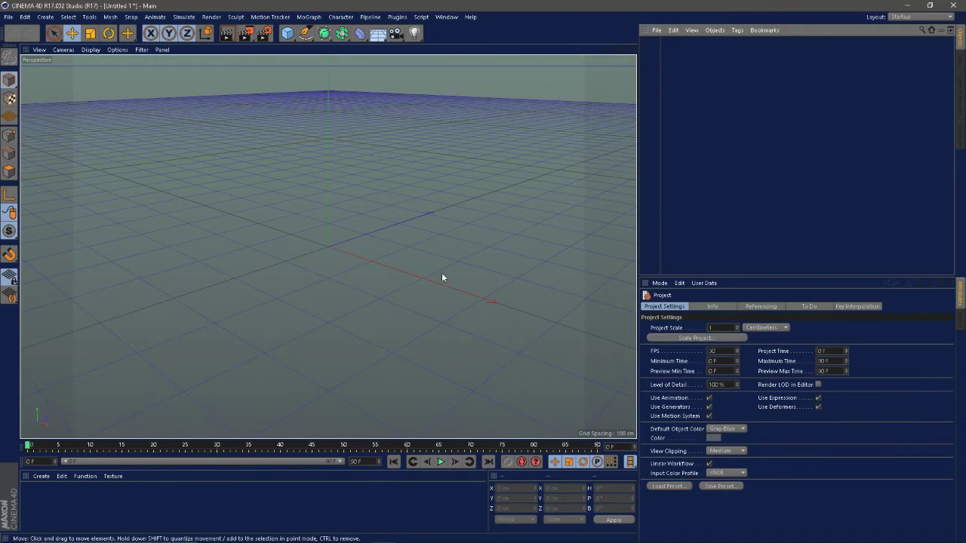
# Set the render output size to 1280 by 720 pixels.
pyautogui.click(265, 33)
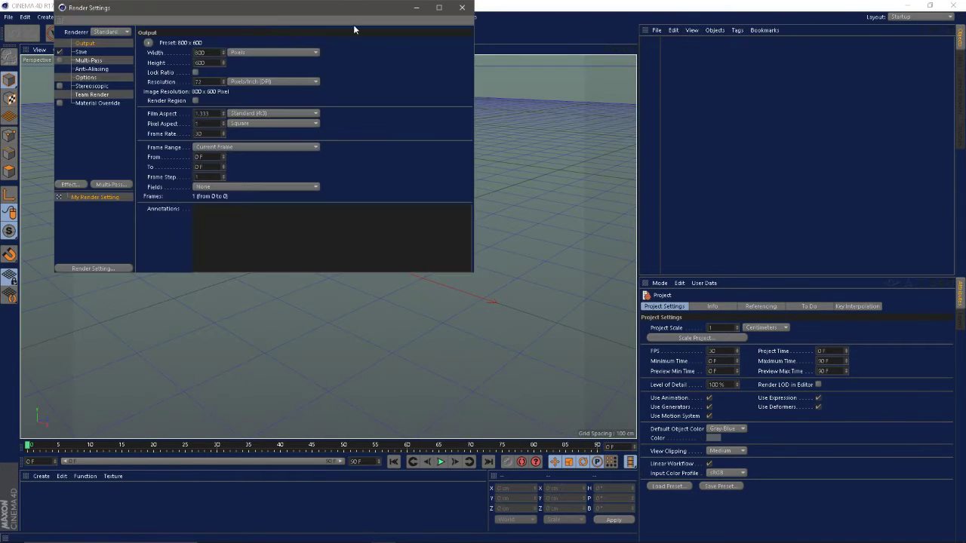
pyautogui.moveTo(215, 52); pyautogui.dragTo(130, 58)
pyautogui.write('280')
pyautogui.press('Tab')
pyautogui.write('720')
pyautogui.press('Tab')
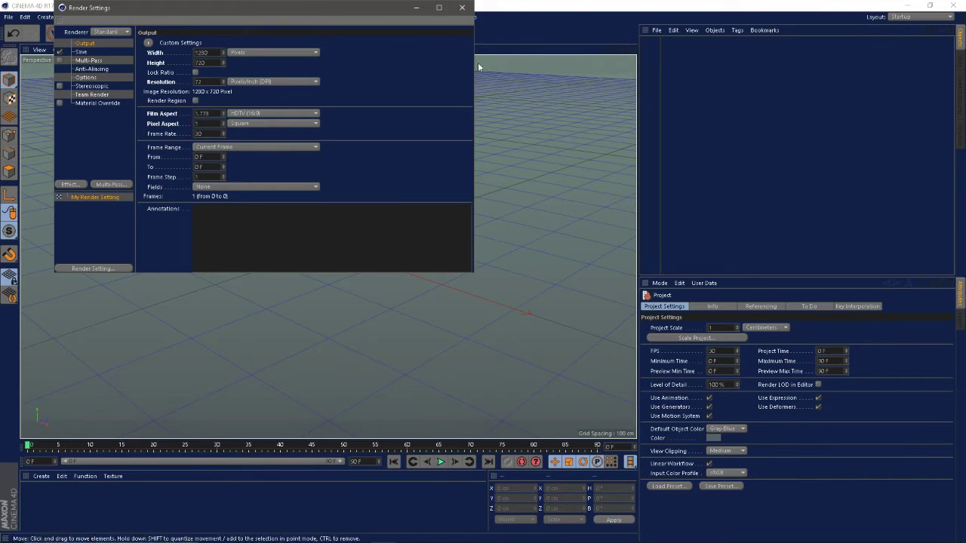
pyautogui.click(462, 8)
pyautogui.click(446, 16)
pyautogui.click(457, 69)
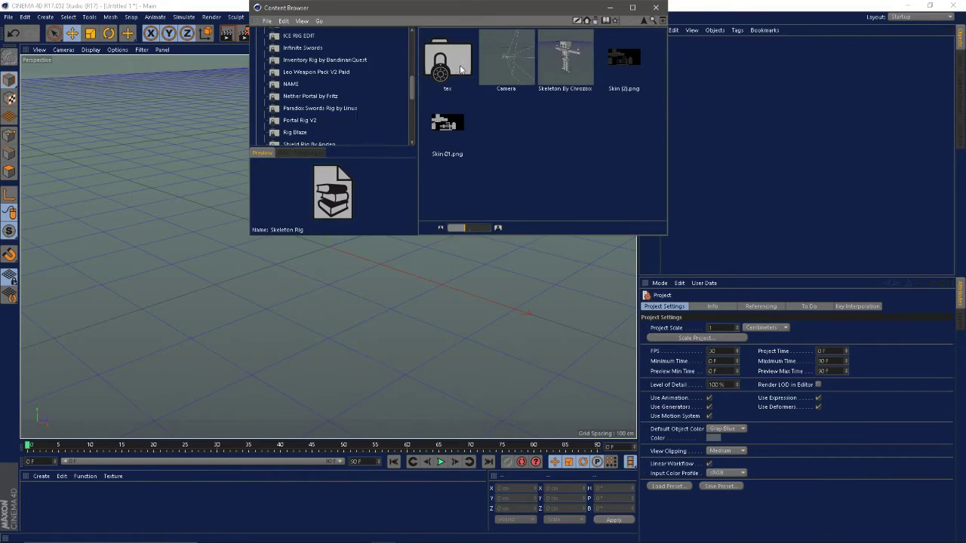
pyautogui.moveTo(667, 238); pyautogui.dragTo(701, 299)
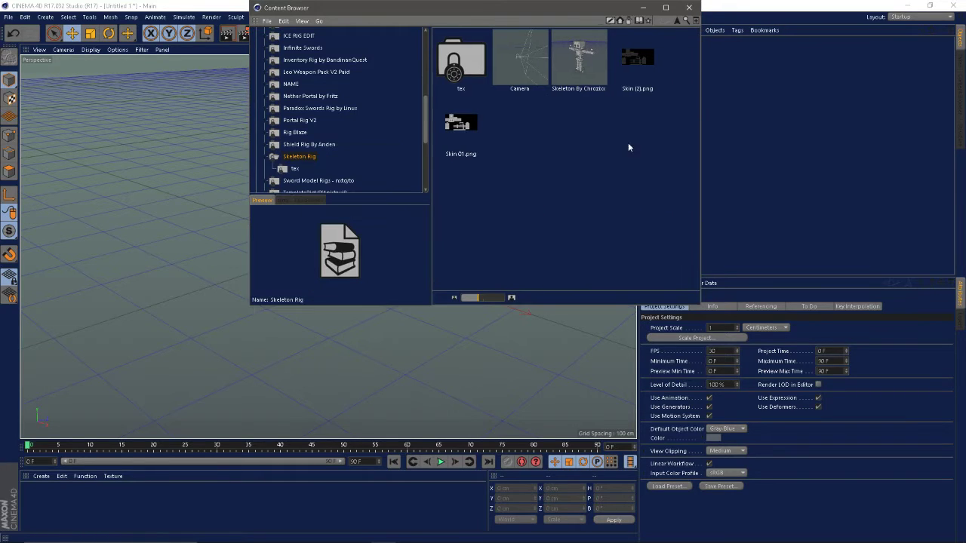
pyautogui.moveTo(604, 8); pyautogui.dragTo(381, 43)
pyautogui.click(467, 41)
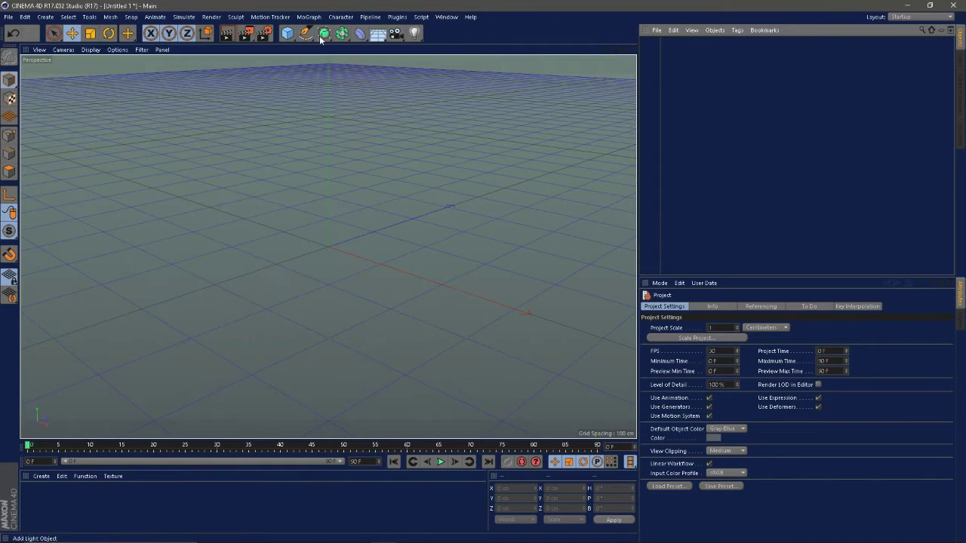
# Add a MoText object to the empty scene.
pyautogui.click(340, 17)
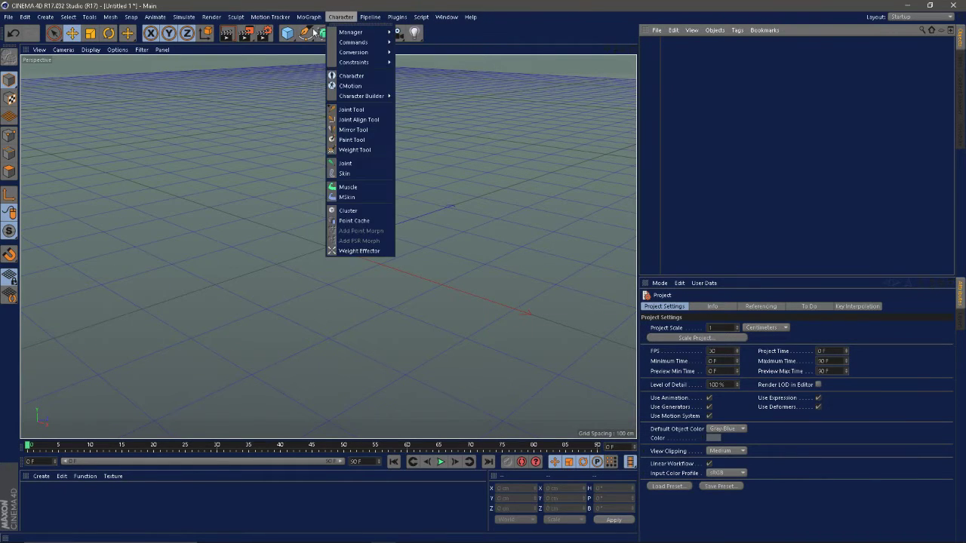
pyautogui.moveTo(309, 17)
pyautogui.click(332, 134)
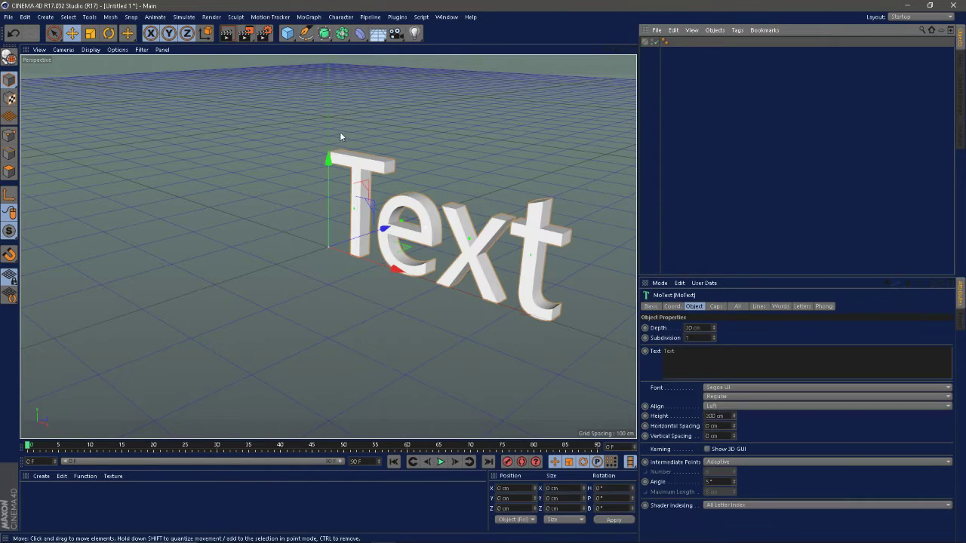
pyautogui.click(710, 363)
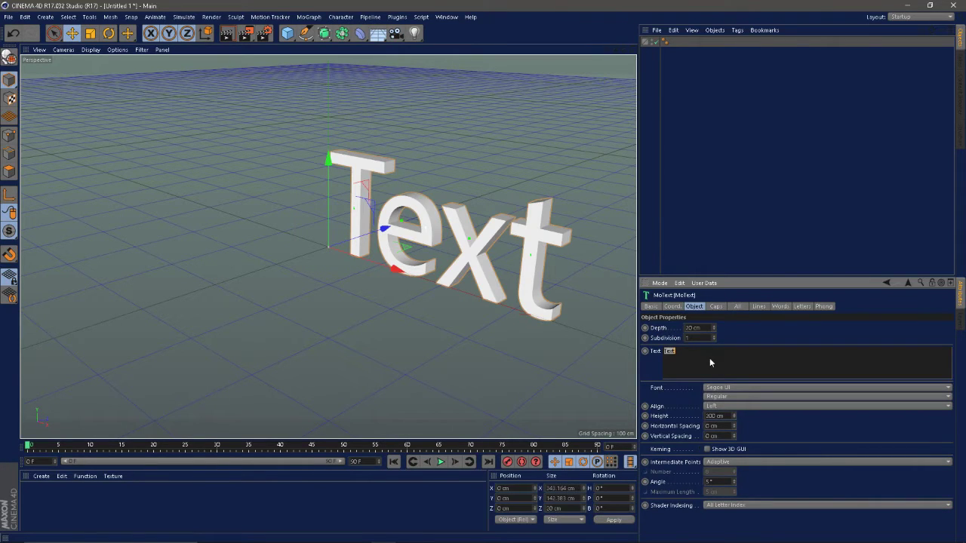
pyautogui.write('ZERO')
pyautogui.click(737, 406)
pyautogui.click(724, 424)
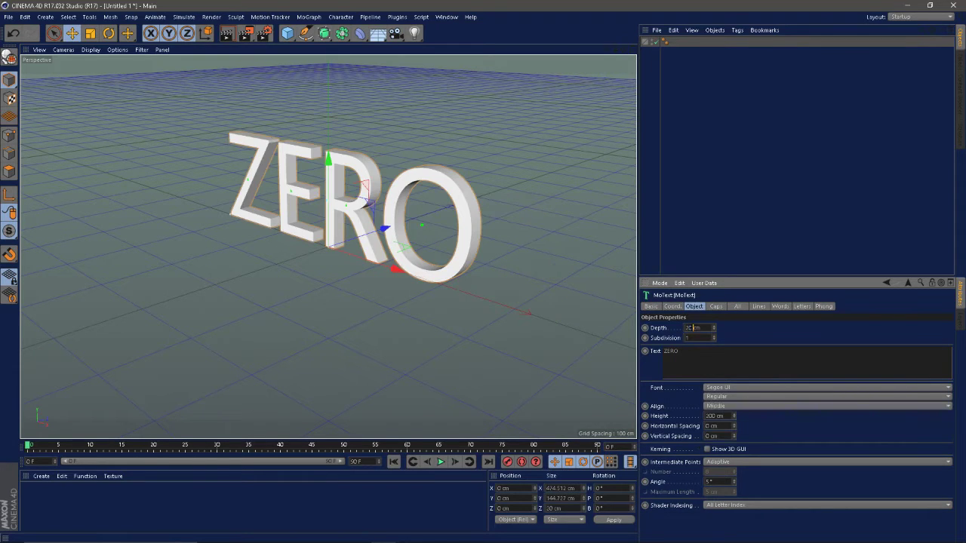
pyautogui.moveTo(693, 328); pyautogui.dragTo(645, 329)
pyautogui.write('0')
pyautogui.keyDown('alt'); pyautogui.moveTo(365, 215); pyautogui.dragTo(415, 189); pyautogui.keyUp('alt')
pyautogui.hotkey('ctrl', 'z')
pyautogui.keyDown('alt'); pyautogui.moveTo(346, 219); pyautogui.dragTo(378, 235); pyautogui.keyUp('alt')
pyautogui.scroll(3, 377, 234)
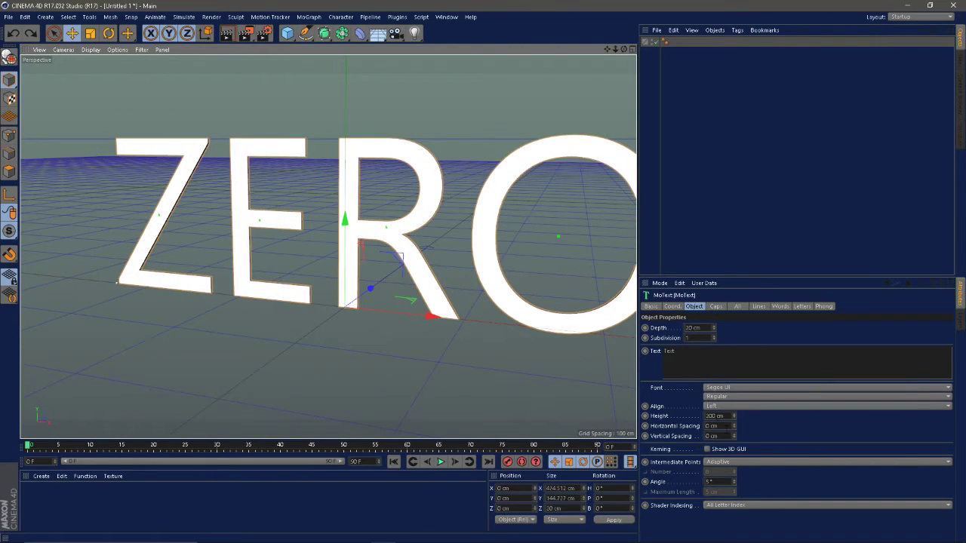
# Set the MoText object's height to 70 cm and its depth to 25 cm.
pyautogui.moveTo(715, 416); pyautogui.dragTo(638, 416)
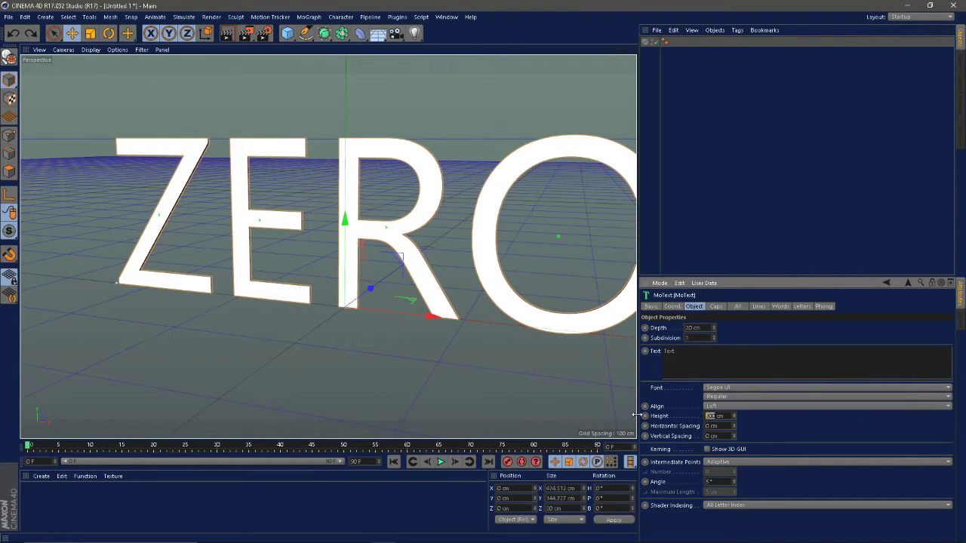
pyautogui.write('70')
pyautogui.press('Return')
pyautogui.keyDown('alt'); pyautogui.moveTo(453, 292); pyautogui.dragTo(400, 301); pyautogui.keyUp('alt')
pyautogui.scroll(4, 400, 300)
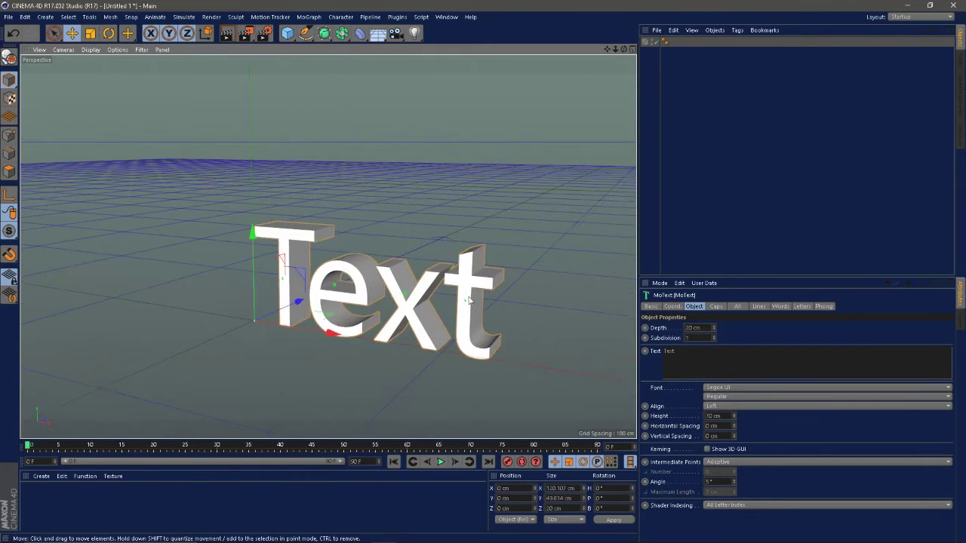
pyautogui.moveTo(694, 328); pyautogui.dragTo(687, 328)
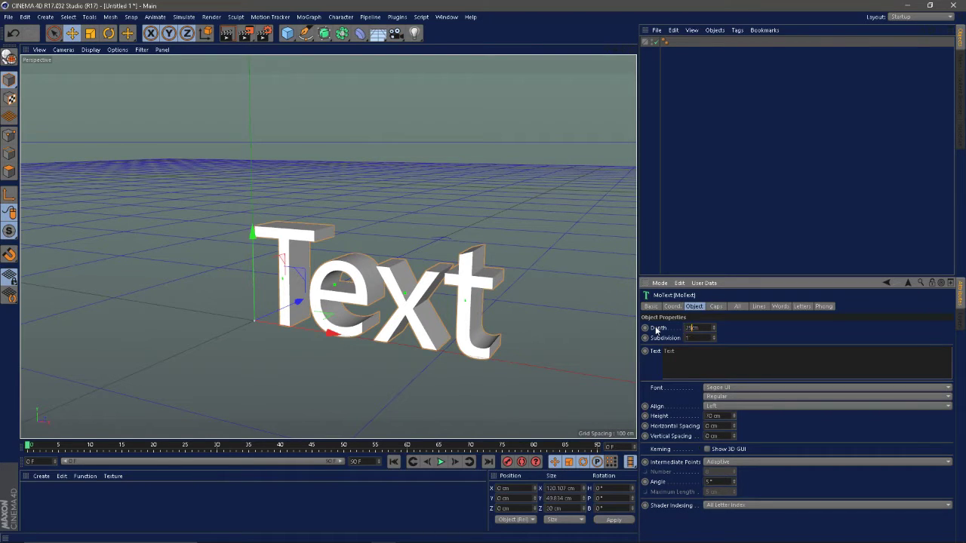
pyautogui.write('25')
pyautogui.press('Return')
# Replace the MoText object's text with ZERO and set its alignment to Middle.
pyautogui.doubleClick(721, 354)
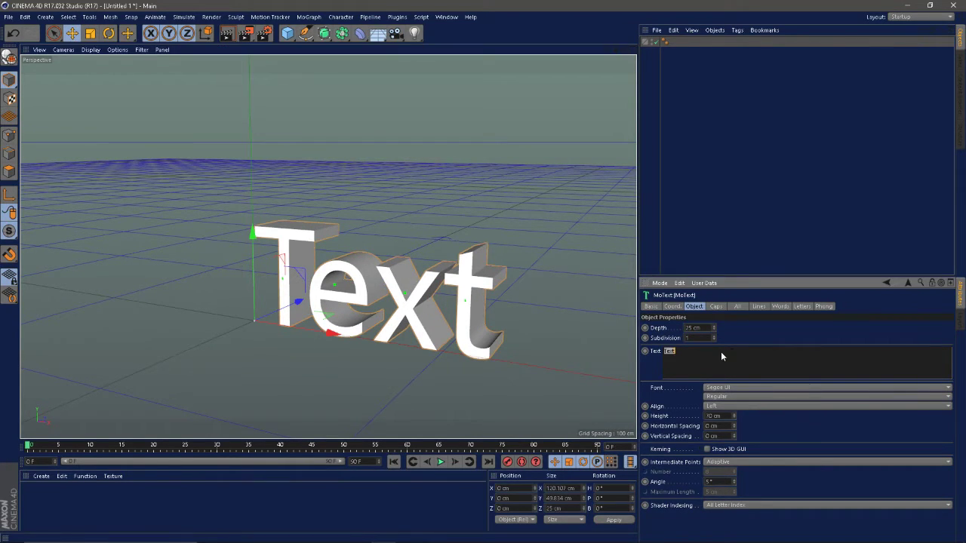
pyautogui.write('ZERO')
pyautogui.click(726, 334)
pyautogui.click(720, 406)
pyautogui.click(724, 426)
# Change the ZERO text's font to GoGoPosterPunch.
pyautogui.keyDown('alt'); pyautogui.moveTo(362, 323); pyautogui.dragTo(392, 302); pyautogui.keyUp('alt')
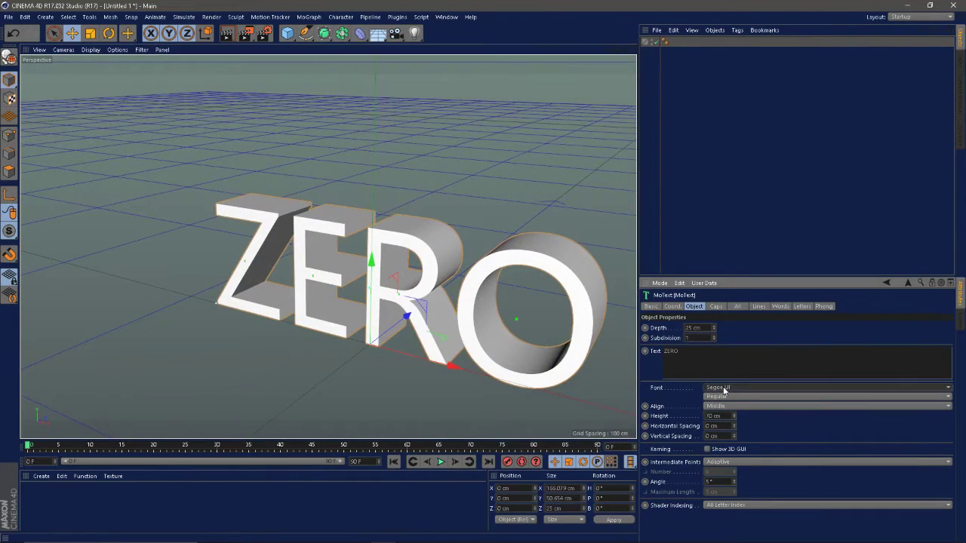
pyautogui.click(747, 387)
pyautogui.scroll(15, 737, 349)
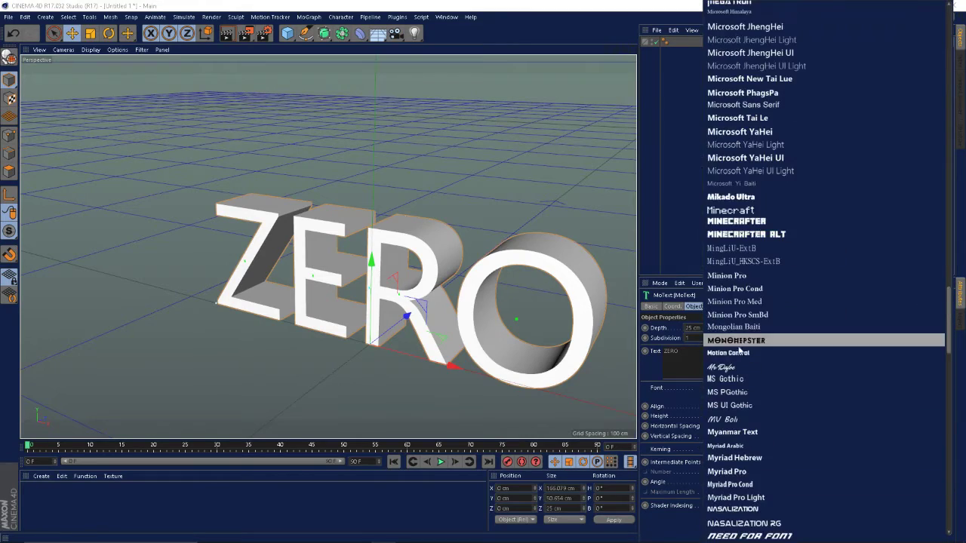
pyautogui.scroll(10, 737, 349)
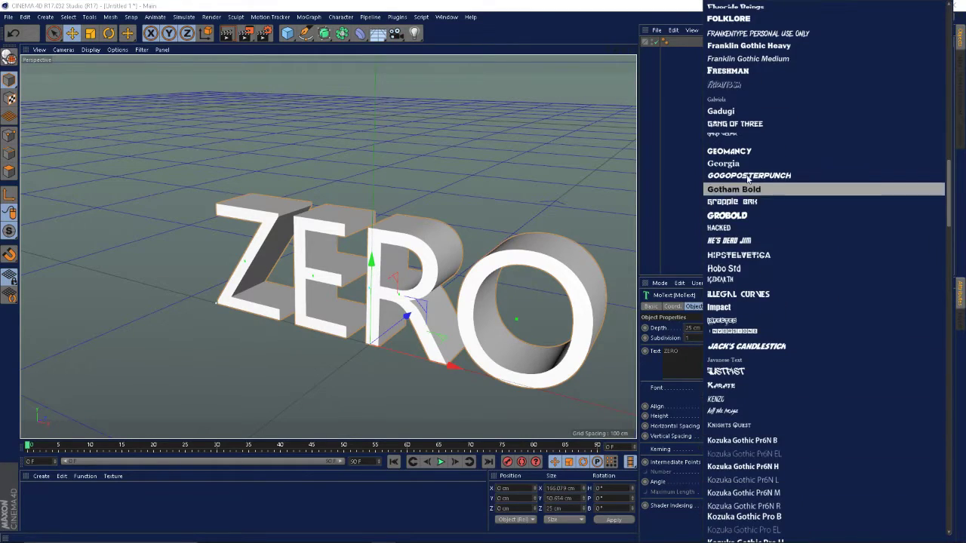
pyautogui.click(736, 173)
pyautogui.keyDown('alt'); pyautogui.moveTo(426, 310); pyautogui.dragTo(398, 302); pyautogui.keyUp('alt')
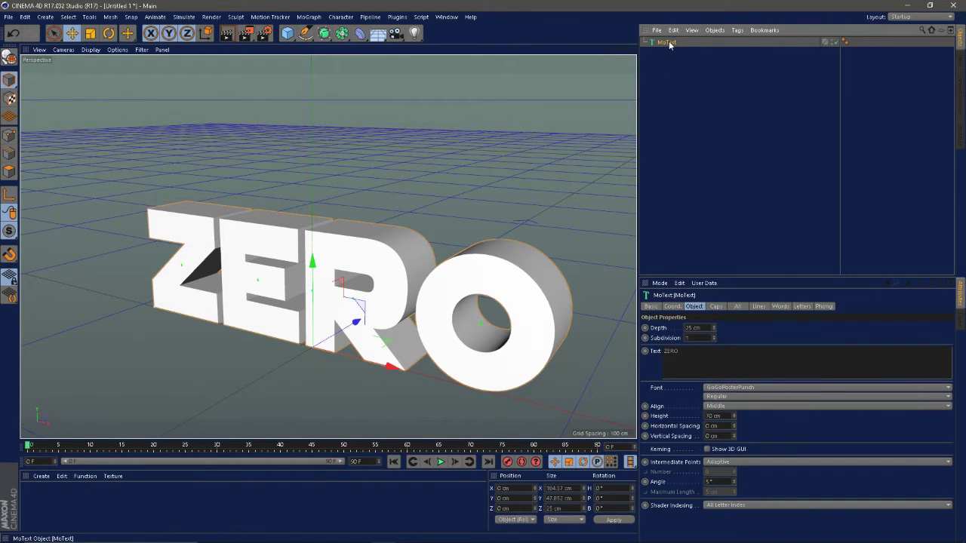
# Duplicate the ZERO text and give the copy fillet caps at start and end, each with a 2 cm radius.
pyautogui.hotkey('ctrl', 'c')
pyautogui.hotkey('ctrl', 'v')
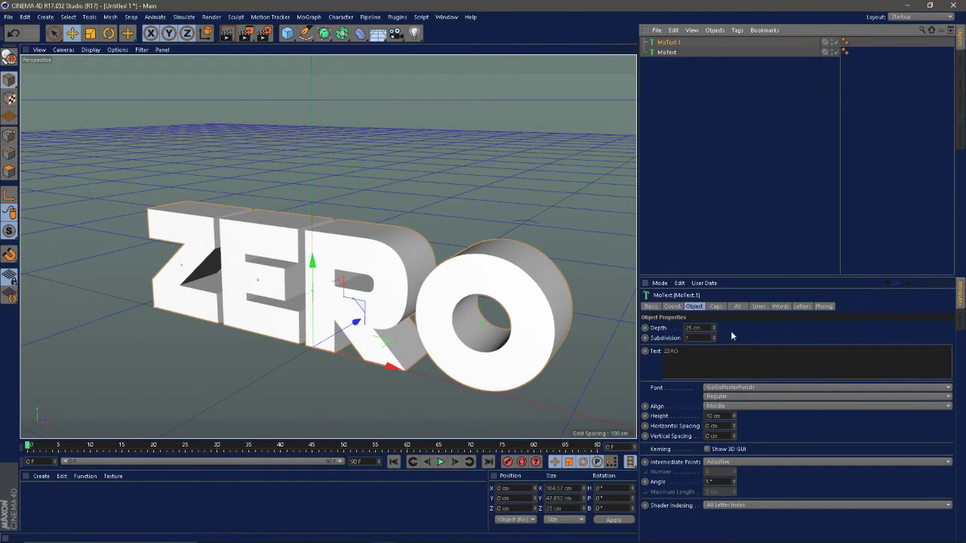
pyautogui.click(716, 306)
pyautogui.click(746, 329)
pyautogui.click(748, 371)
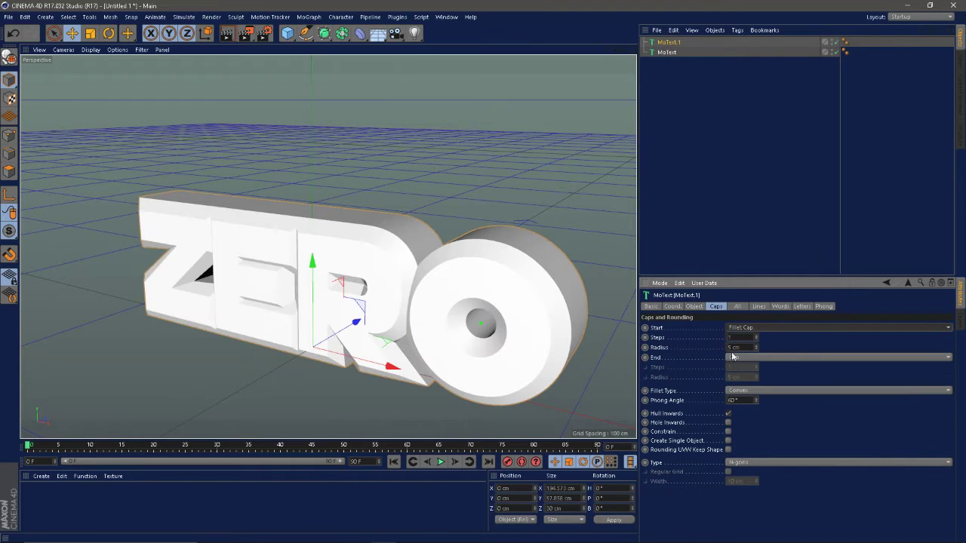
pyautogui.click(743, 357)
pyautogui.click(733, 388)
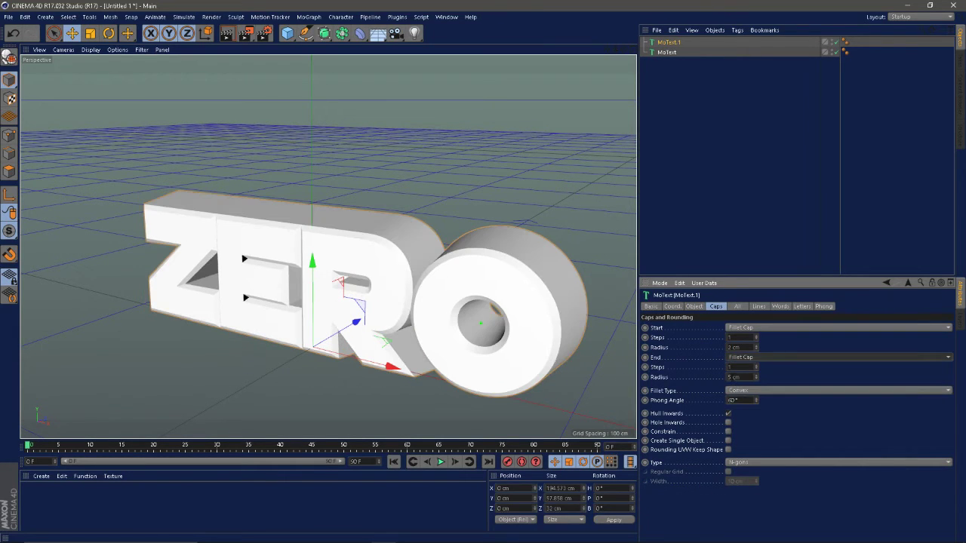
pyautogui.press('Tab')
pyautogui.press('Tab')
pyautogui.write('2')
# Move the filleted copy back behind the original text and set both text objects' depth to 20 cm.
pyautogui.keyDown('alt'); pyautogui.moveTo(520, 302); pyautogui.dragTo(488, 295); pyautogui.keyUp('alt')
pyautogui.moveTo(459, 335)
pyautogui.keyDown('alt'); pyautogui.mouseDown()
pyautogui.moveTo(556, 320)
pyautogui.moveTo(602, 339)
pyautogui.moveTo(622, 301)
pyautogui.moveTo(552, 355)
pyautogui.moveTo(405, 330)
pyautogui.moveTo(454, 318)
pyautogui.mouseUp(); pyautogui.keyUp('alt')
pyautogui.moveTo(689, 78); pyautogui.dragTo(638, 10)
pyautogui.click(694, 306)
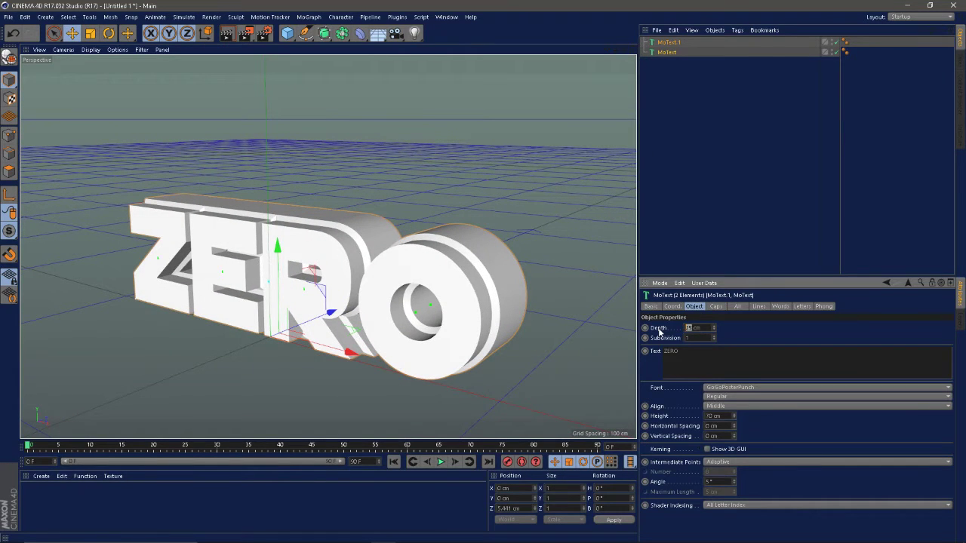
pyautogui.write('20')
pyautogui.press('Return')
# Add a Wrap deformer to the scene without parenting it to either text object.
pyautogui.keyDown('alt'); pyautogui.moveTo(326, 287); pyautogui.dragTo(426, 288); pyautogui.keyUp('alt')
pyautogui.keyDown('alt'); pyautogui.moveTo(426, 289); pyautogui.dragTo(364, 297, button='middle'); pyautogui.keyUp('alt')
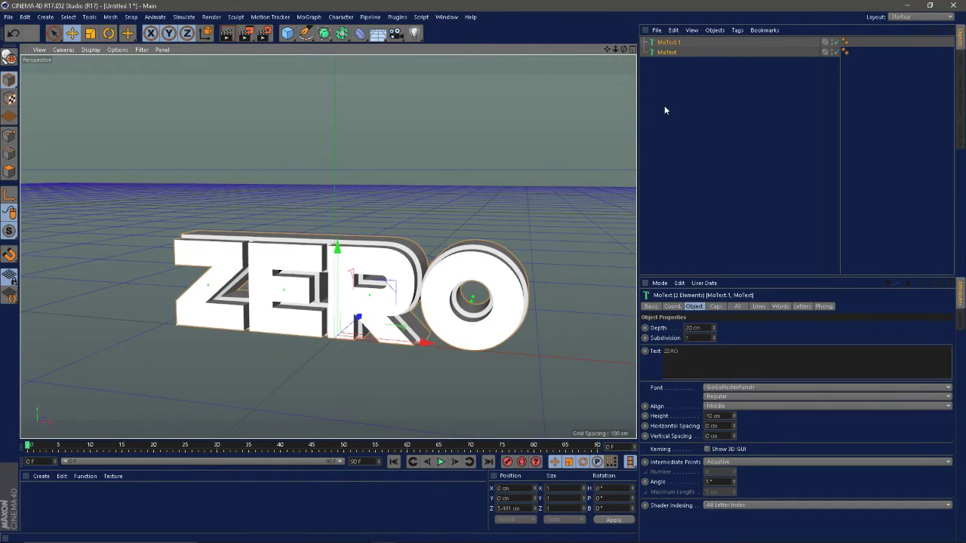
pyautogui.click(664, 110)
pyautogui.click(362, 33)
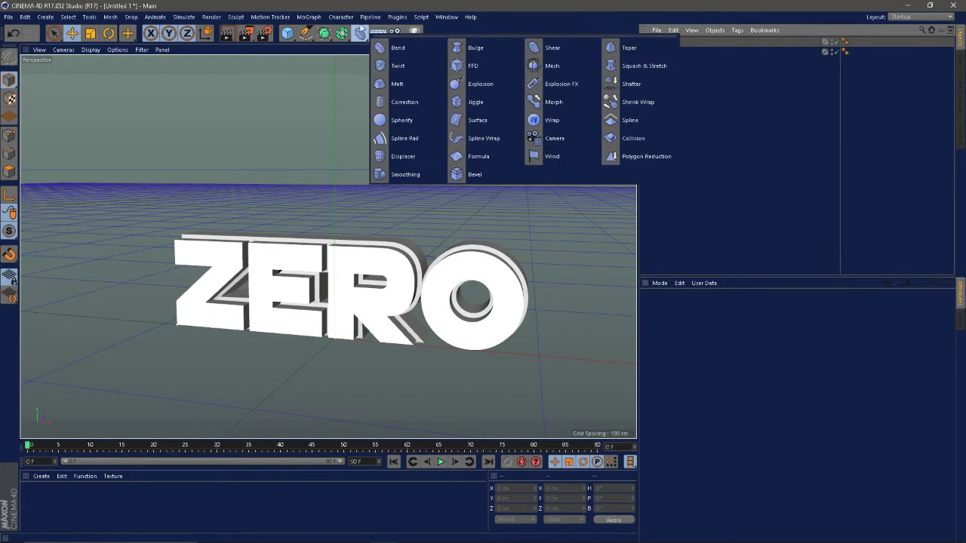
pyautogui.click(545, 121)
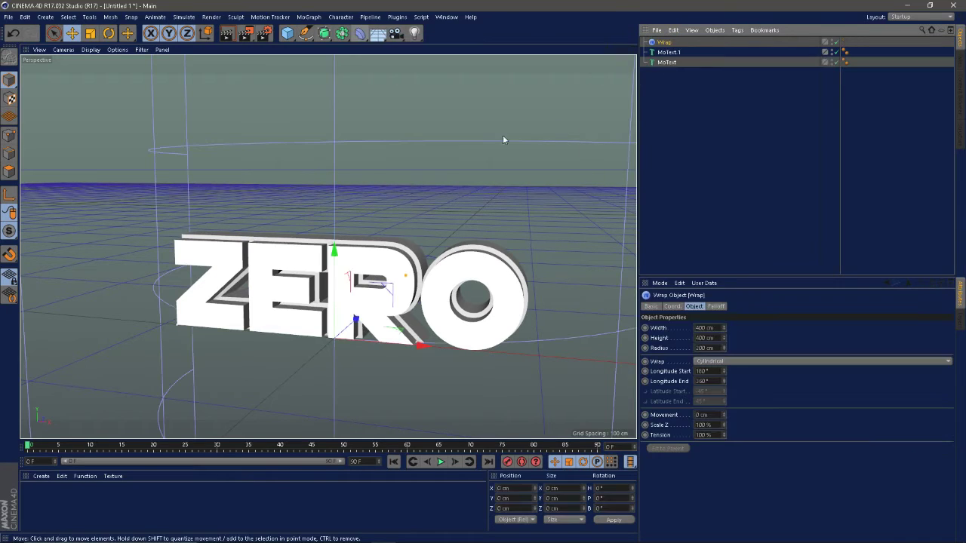
# Group the Wrap deformer and both MoText objects into a null named Text.
pyautogui.moveTo(690, 96); pyautogui.dragTo(646, 5)
pyautogui.hotkey('alt', 'g')
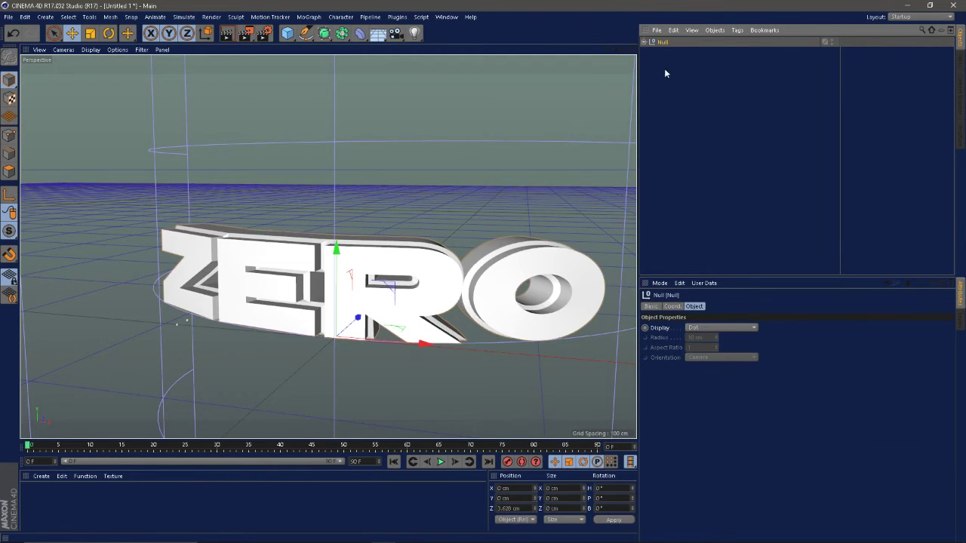
pyautogui.doubleClick(662, 42)
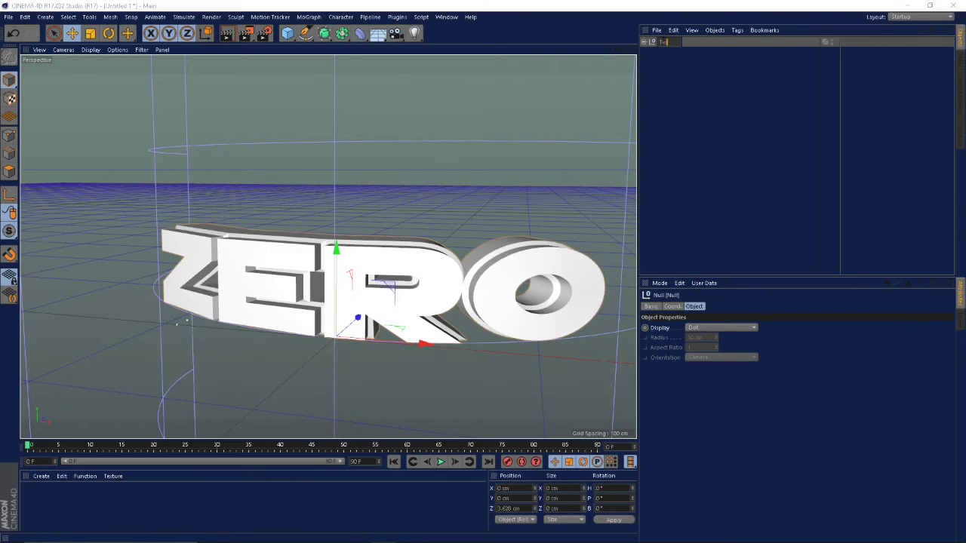
pyautogui.press('Return')
# Reduce the text's curvature by setting the Wrap deformer's width to 530 cm and tension to 83%.
pyautogui.click(644, 42)
pyautogui.keyDown('alt'); pyautogui.moveTo(397, 202); pyautogui.dragTo(404, 261); pyautogui.keyUp('alt')
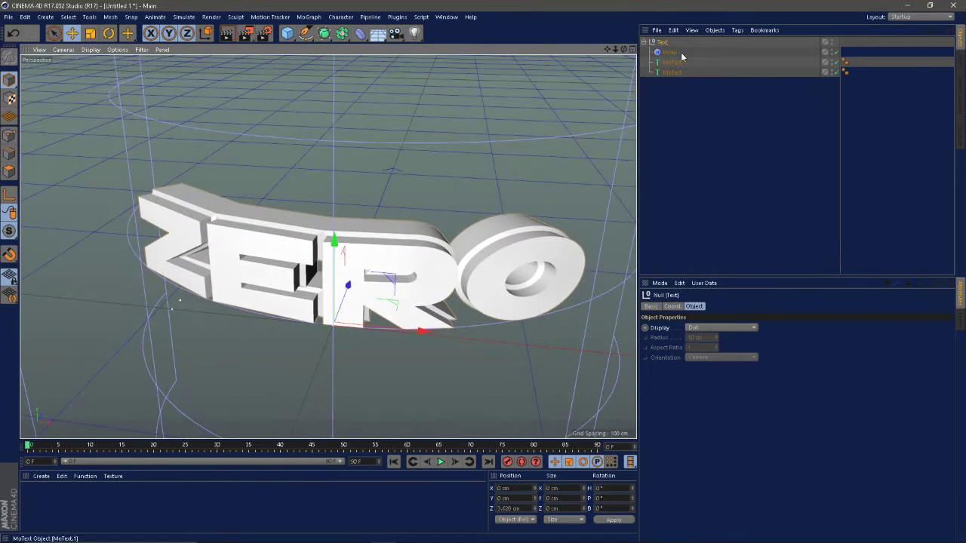
pyautogui.click(669, 53)
pyautogui.moveTo(724, 327); pyautogui.dragTo(727, 189)
# Disable the Wrap deformer in the Text group and clear the selection.
pyautogui.doubleClick(832, 51)
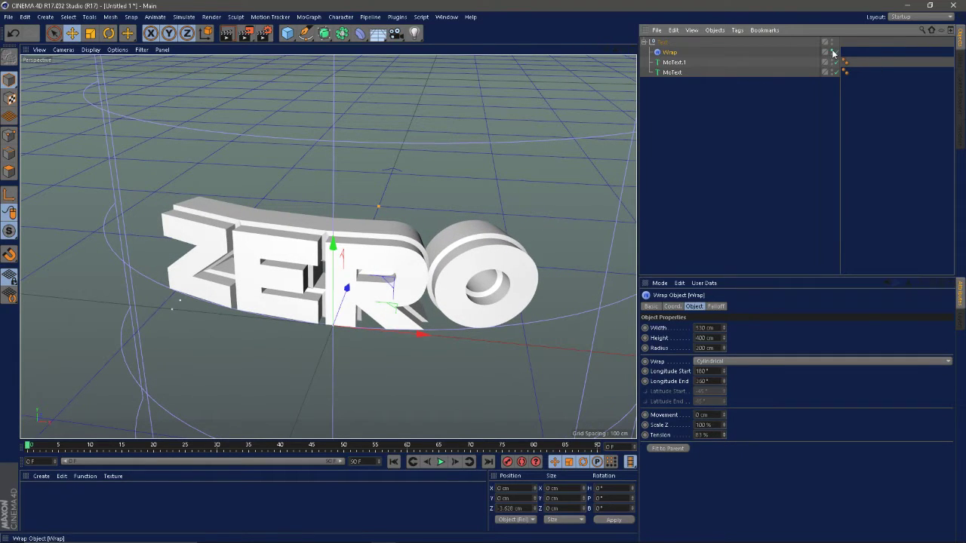
pyautogui.keyDown('alt'); pyautogui.moveTo(416, 253); pyautogui.dragTo(388, 269); pyautogui.keyUp('alt')
pyautogui.click(837, 53)
pyautogui.click(412, 214)
# Make both MoText objects in the Text group editable.
pyautogui.keyDown('alt'); pyautogui.moveTo(388, 269); pyautogui.dragTo(350, 279, button='middle'); pyautogui.keyUp('alt')
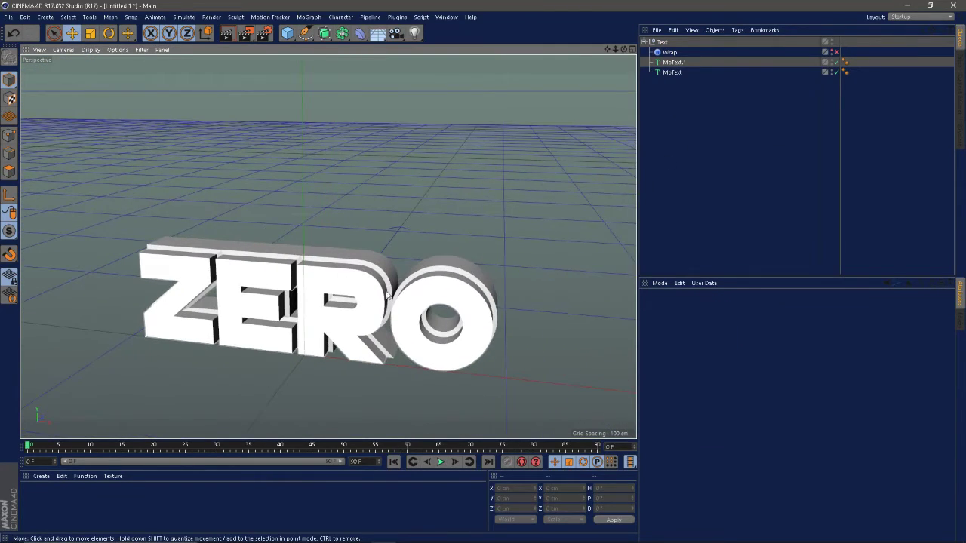
pyautogui.keyDown('alt'); pyautogui.moveTo(388, 296); pyautogui.dragTo(437, 332); pyautogui.keyUp('alt')
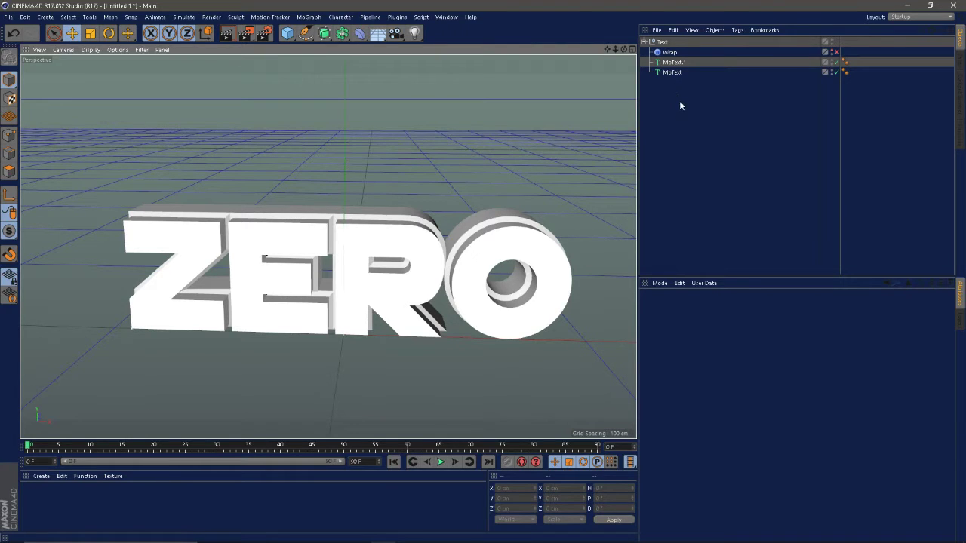
pyautogui.moveTo(679, 101); pyautogui.dragTo(664, 59)
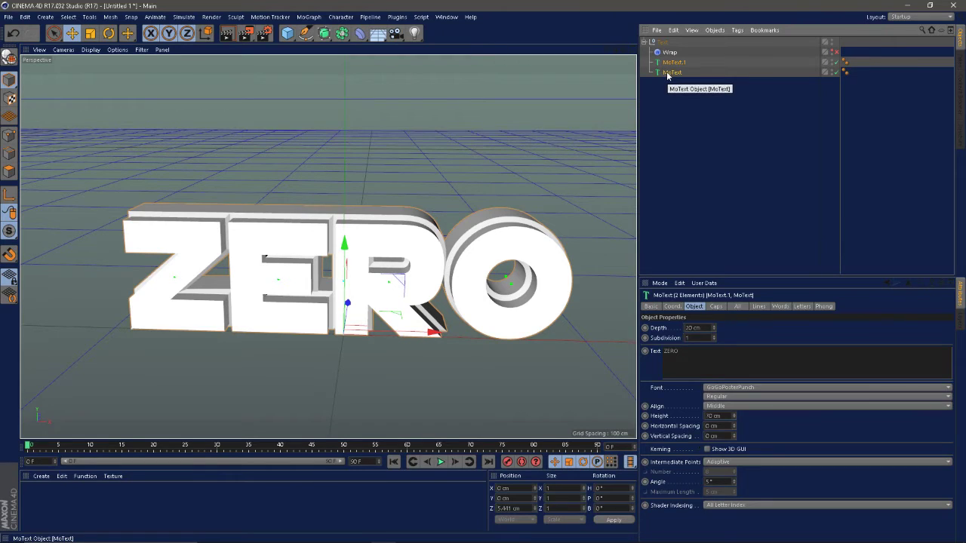
pyautogui.press('c')
# Expand the hierarchies of both converted text objects down to the individual letters Z, E, R and O.
pyautogui.click(649, 71)
pyautogui.click(654, 81)
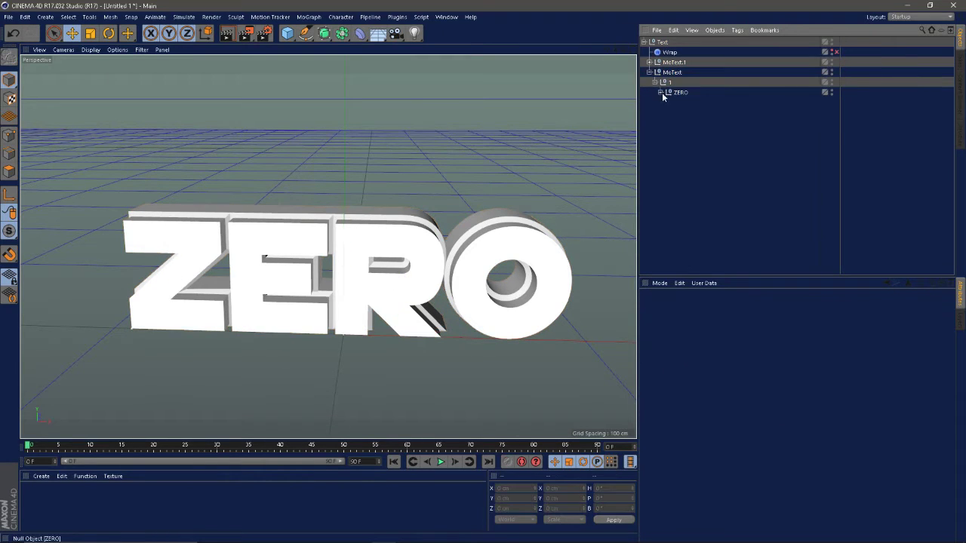
pyautogui.click(661, 91)
pyautogui.click(649, 62)
pyautogui.click(654, 72)
pyautogui.click(661, 82)
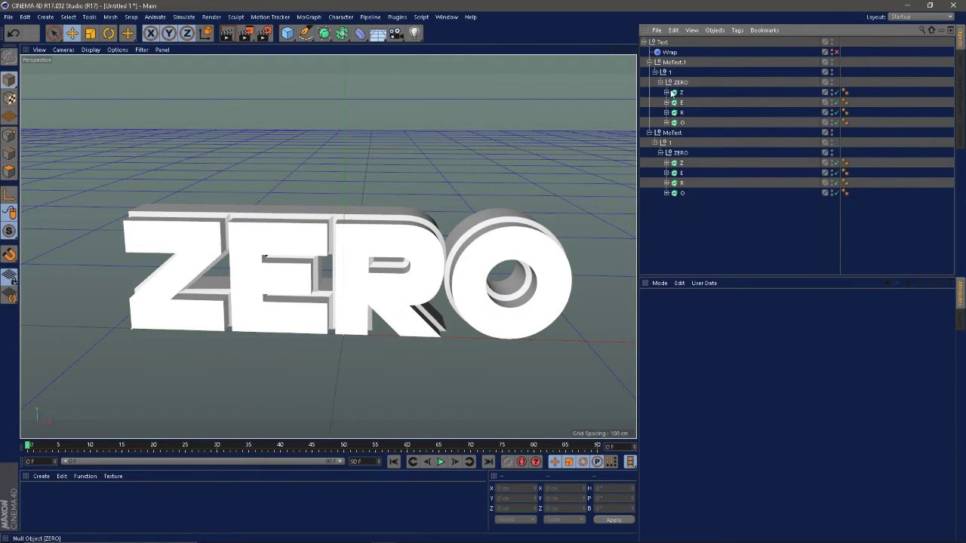
pyautogui.click(163, 312)
pyautogui.moveTo(169, 295); pyautogui.dragTo(205, 259)
pyautogui.hotkey('ctrl', 'z')
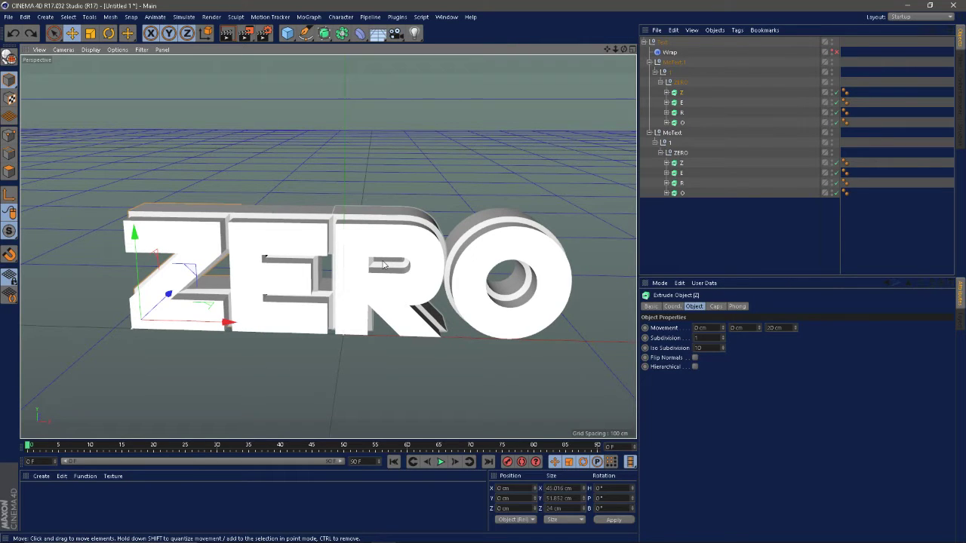
# Collapse the expanded text hierarchies down to the single Text group.
pyautogui.click(649, 62)
pyautogui.click(649, 72)
pyautogui.click(643, 41)
pyautogui.click(507, 202)
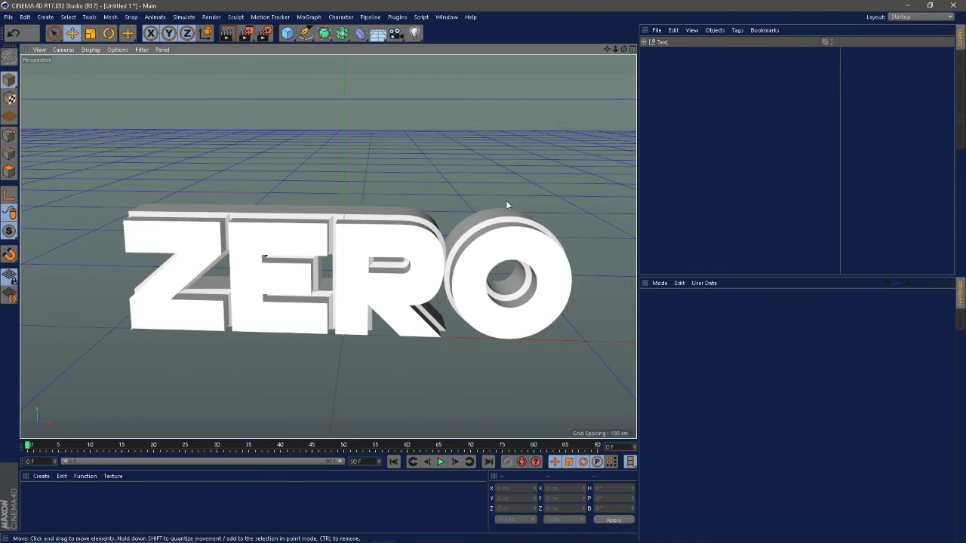
pyautogui.keyDown('alt'); pyautogui.moveTo(507, 202); pyautogui.dragTo(334, 265); pyautogui.keyUp('alt')
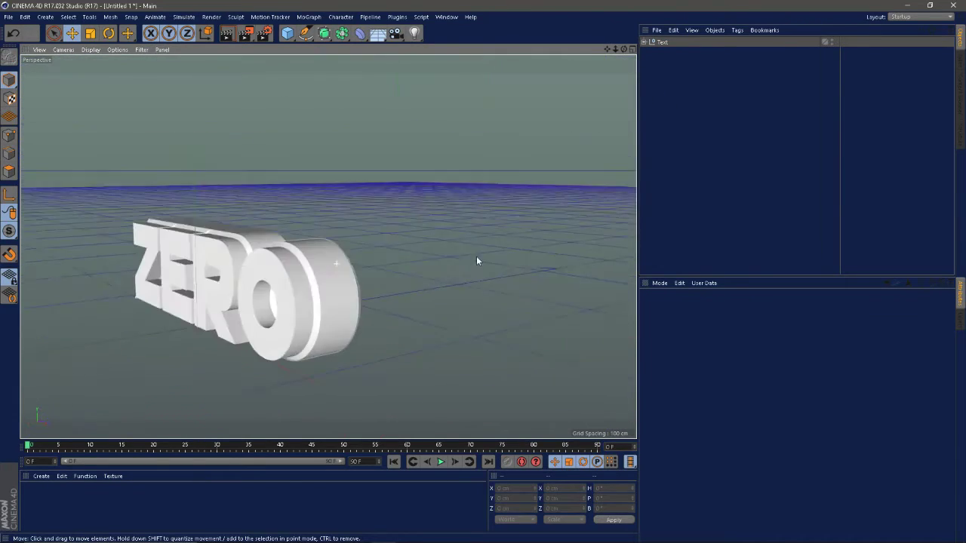
pyautogui.keyDown('alt'); pyautogui.moveTo(476, 262); pyautogui.dragTo(566, 292); pyautogui.keyUp('alt')
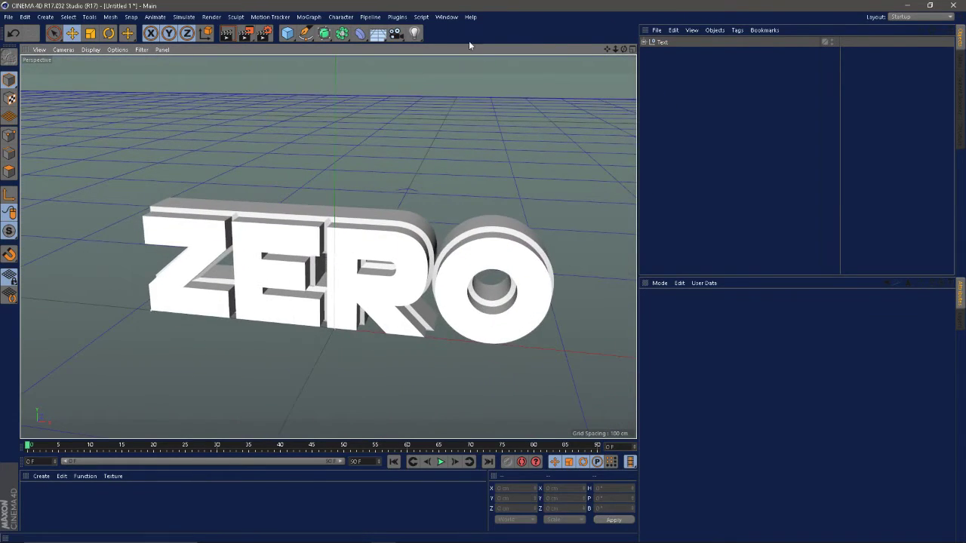
# Open the Content Browser and go to the Blocks folder of the Blocks & Items 3D preset library.
pyautogui.click(446, 16)
pyautogui.click(465, 69)
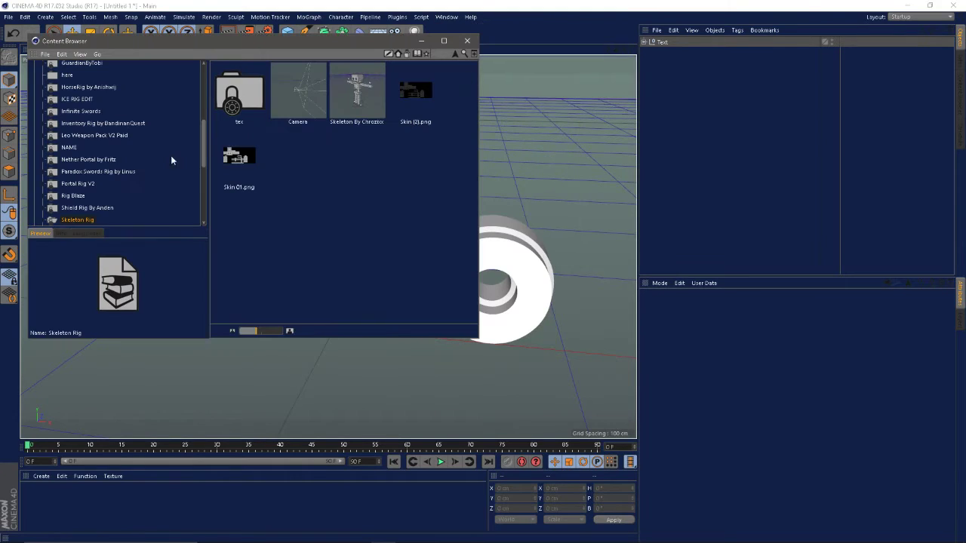
pyautogui.click(52, 219)
pyautogui.scroll(-2, 139, 181)
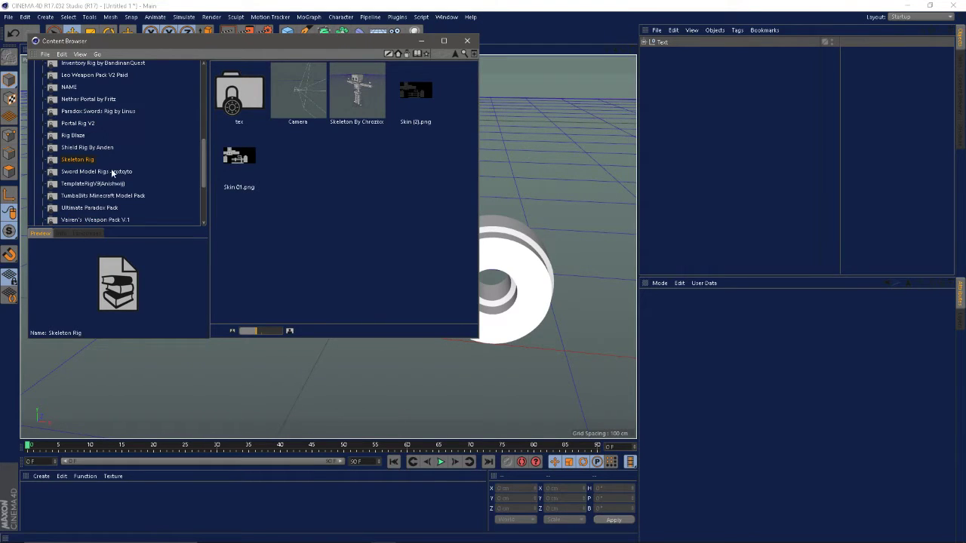
pyautogui.scroll(6, 112, 172)
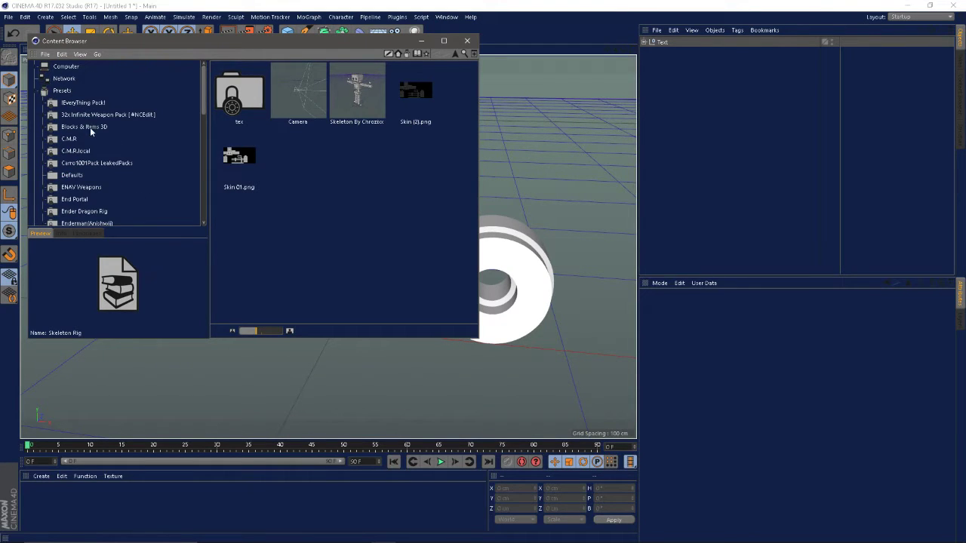
pyautogui.click(85, 127)
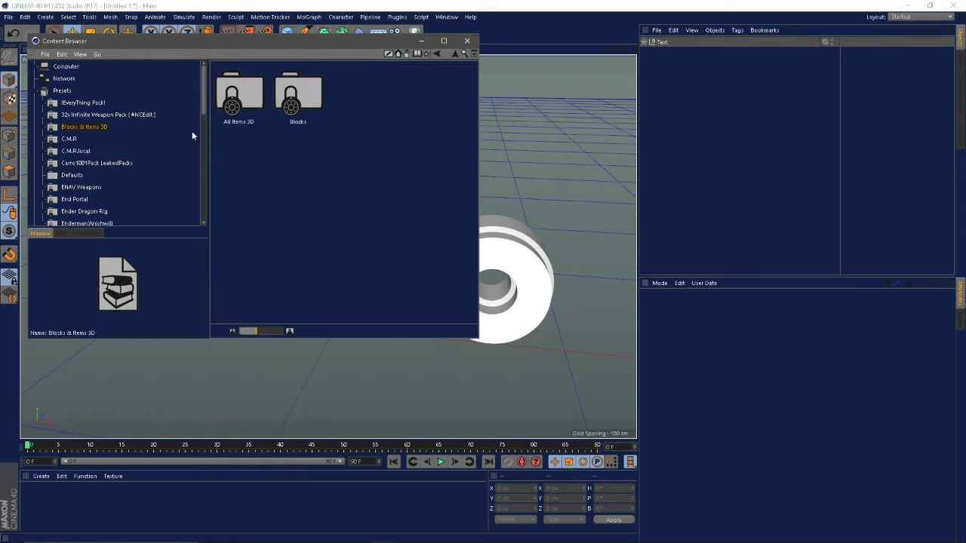
pyautogui.doubleClick(299, 95)
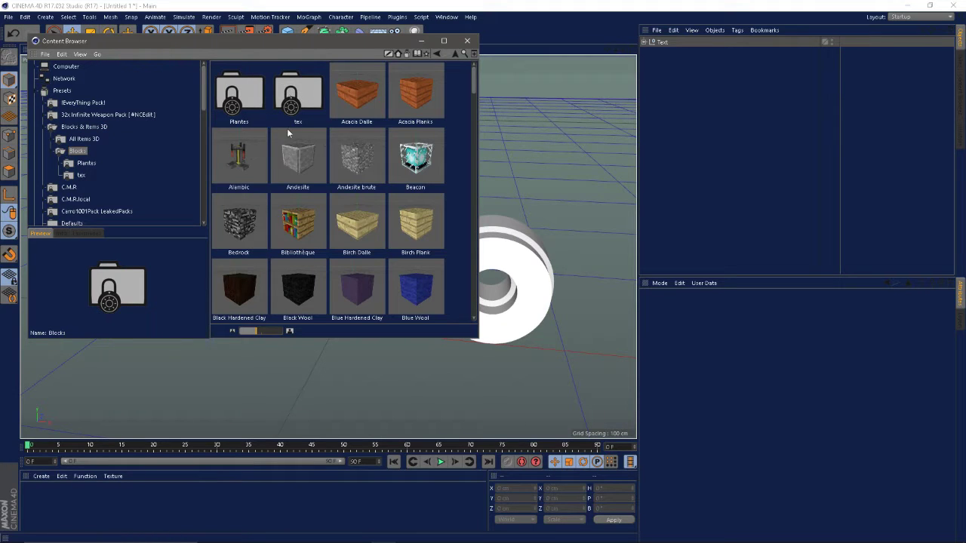
# Load the Cobblestone, Cobbelstone Mossy and Oak Wood Planks blocks into the scene and close the Content Browser.
pyautogui.scroll(-5, 320, 158)
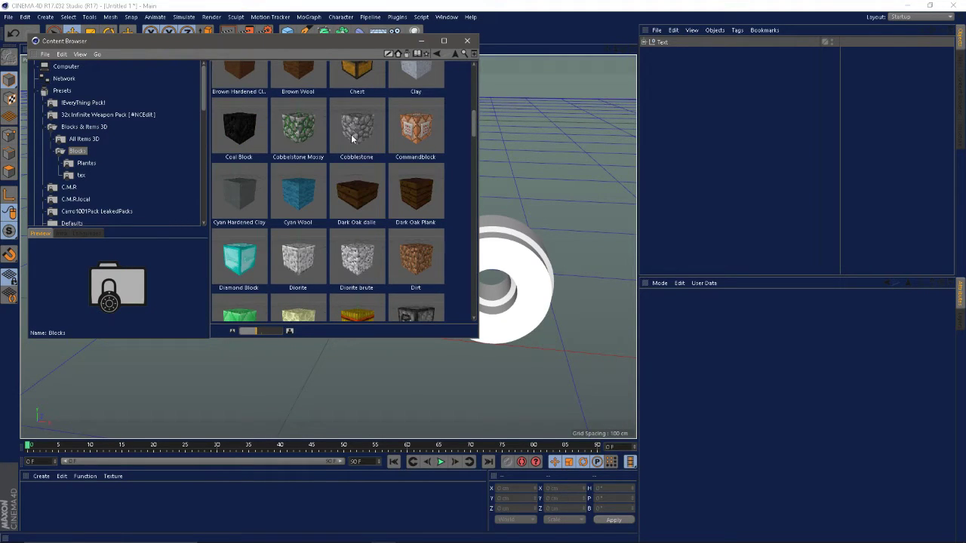
pyautogui.doubleClick(352, 138)
pyautogui.doubleClick(300, 133)
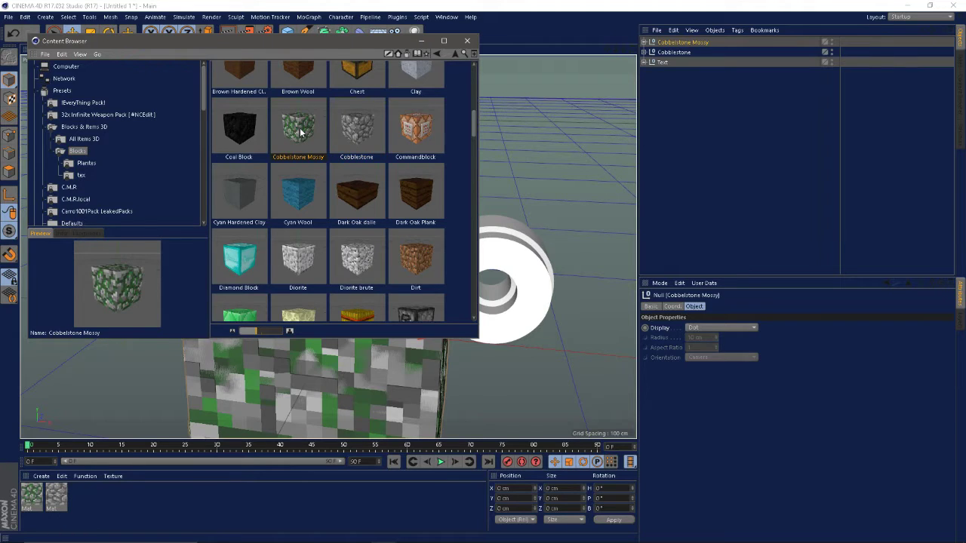
pyautogui.scroll(-5, 308, 138)
pyautogui.scroll(5, 308, 137)
pyautogui.scroll(-5, 308, 137)
pyautogui.scroll(-5, 306, 153)
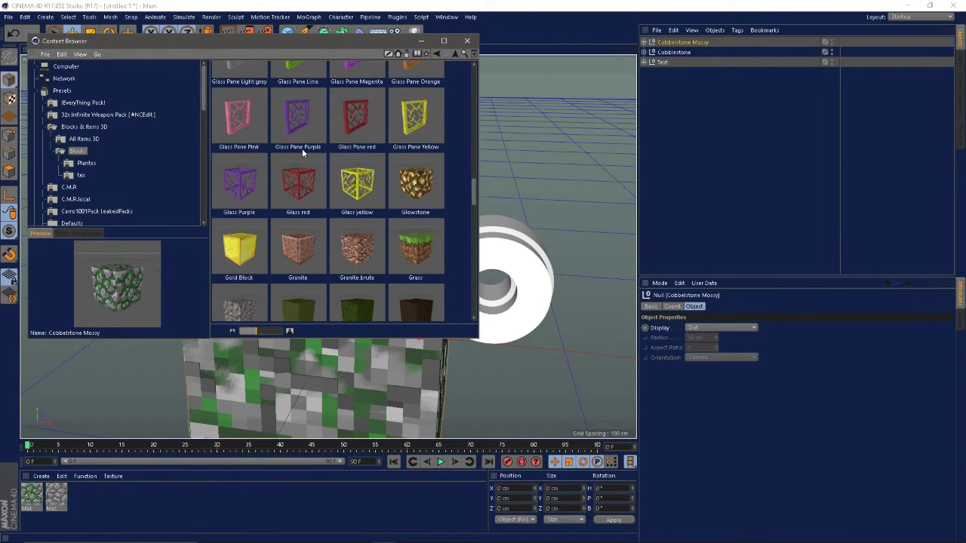
pyautogui.doubleClick(417, 157)
pyautogui.click(467, 40)
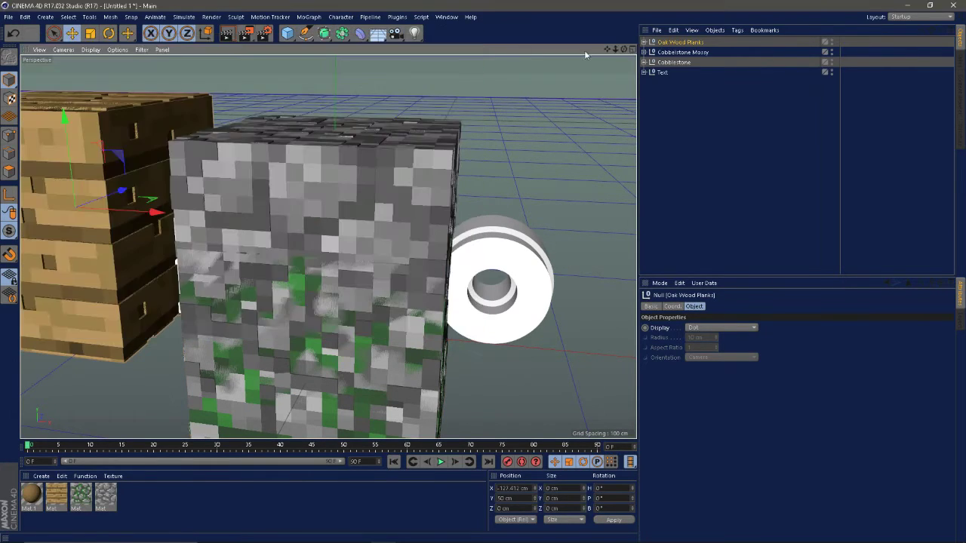
# Move the three block meshes out of their parent nulls to the root level of the object hierarchy.
pyautogui.click(644, 42)
pyautogui.click(653, 52)
pyautogui.click(644, 82)
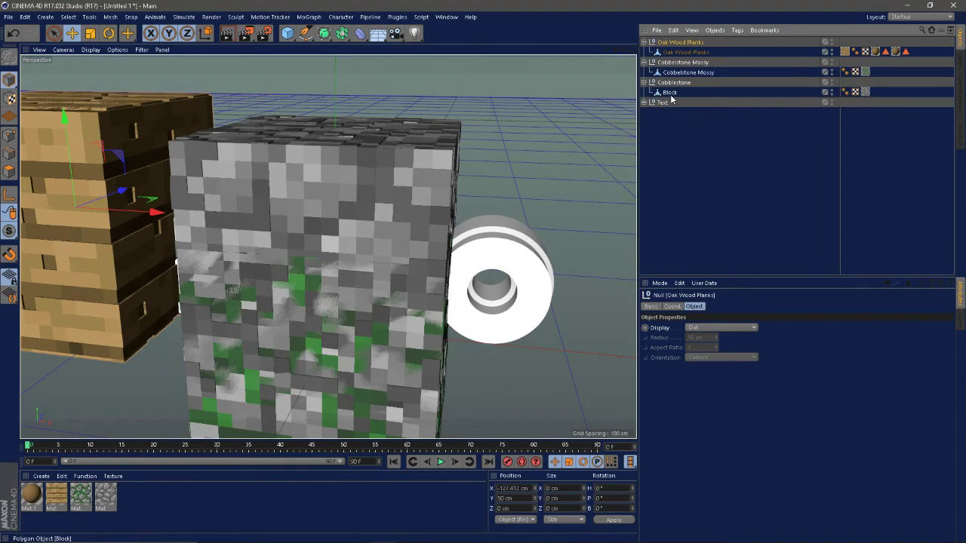
pyautogui.click(670, 93)
pyautogui.keyDown('ctrl'); pyautogui.click(684, 71); pyautogui.keyUp('ctrl')
pyautogui.keyDown('ctrl'); pyautogui.click(679, 53); pyautogui.keyUp('ctrl')
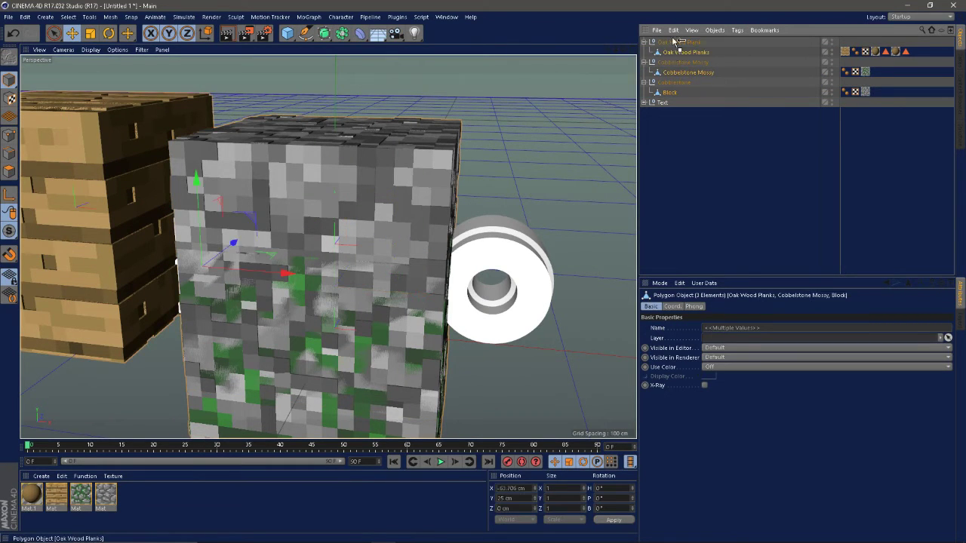
pyautogui.moveTo(674, 38); pyautogui.dragTo(674, 38)
# Delete the emptied parent nulls of the three blocks.
pyautogui.click(678, 72)
pyautogui.keyDown('shift'); pyautogui.click(674, 93); pyautogui.keyUp('shift')
pyautogui.press('Delete')
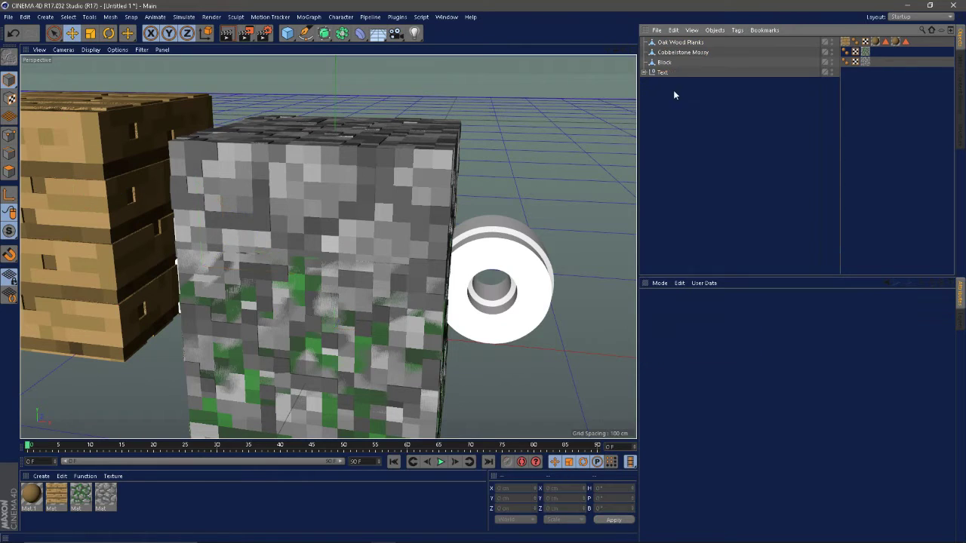
# Group the Oak Wood Planks, Cobbelstone Mossy and Block meshes under a null named Blocks.
pyautogui.click(665, 64)
pyautogui.keyDown('shift'); pyautogui.click(668, 43); pyautogui.keyUp('shift')
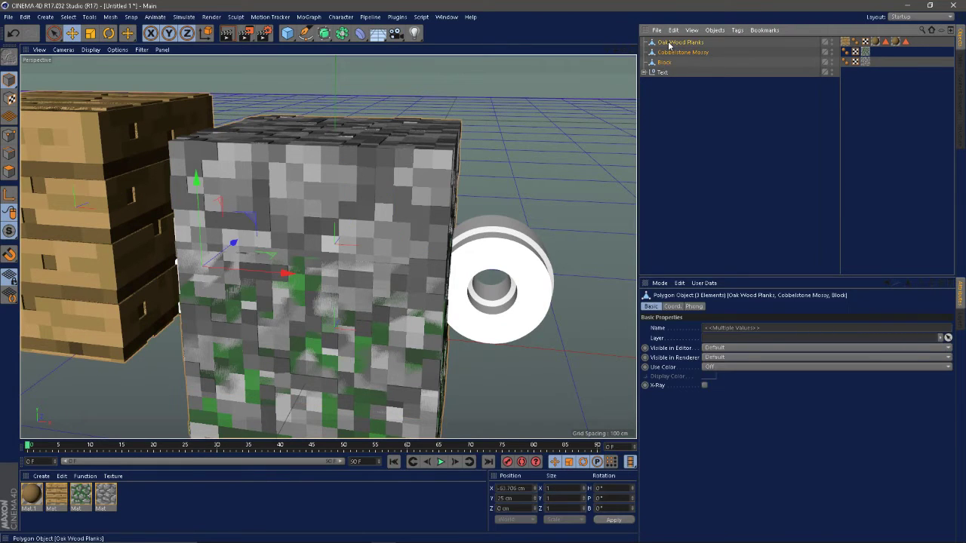
pyautogui.hotkey('alt', 'g')
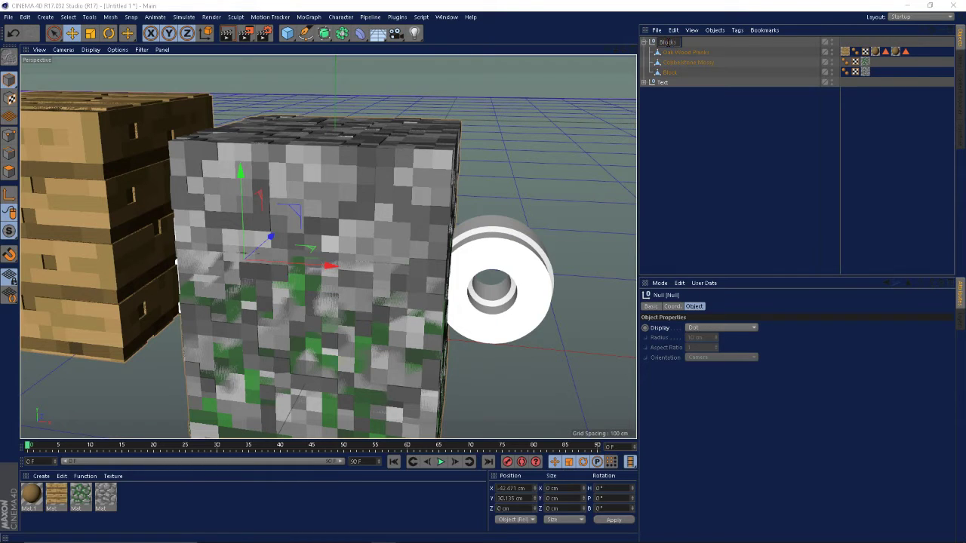
pyautogui.press('Return')
# Set the plain cobblestone Block's X, Y and Z position to 0 cm within the Blocks group.
pyautogui.click(669, 72)
pyautogui.scroll(-3, 483, 178)
pyautogui.keyDown('alt'); pyautogui.moveTo(483, 178); pyautogui.dragTo(478, 211); pyautogui.keyUp('alt')
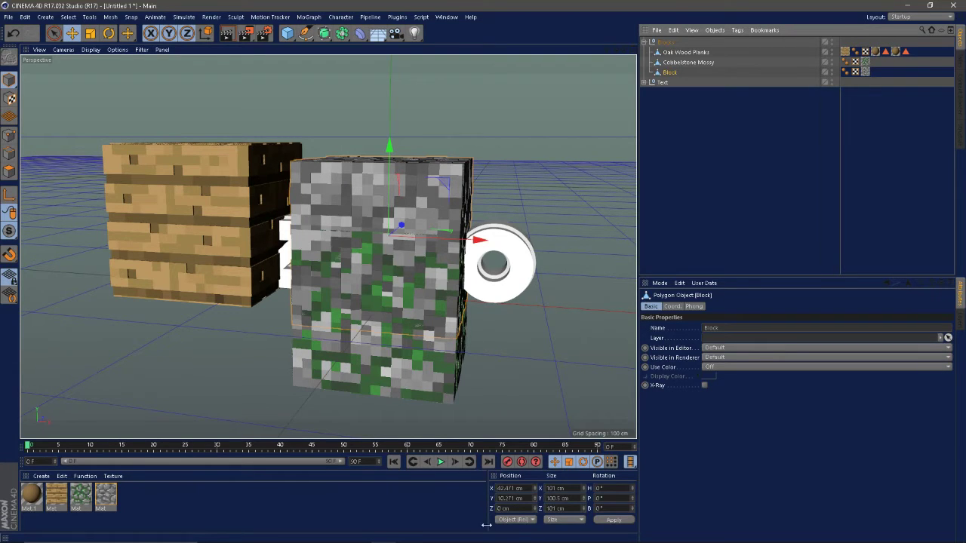
pyautogui.write('0')
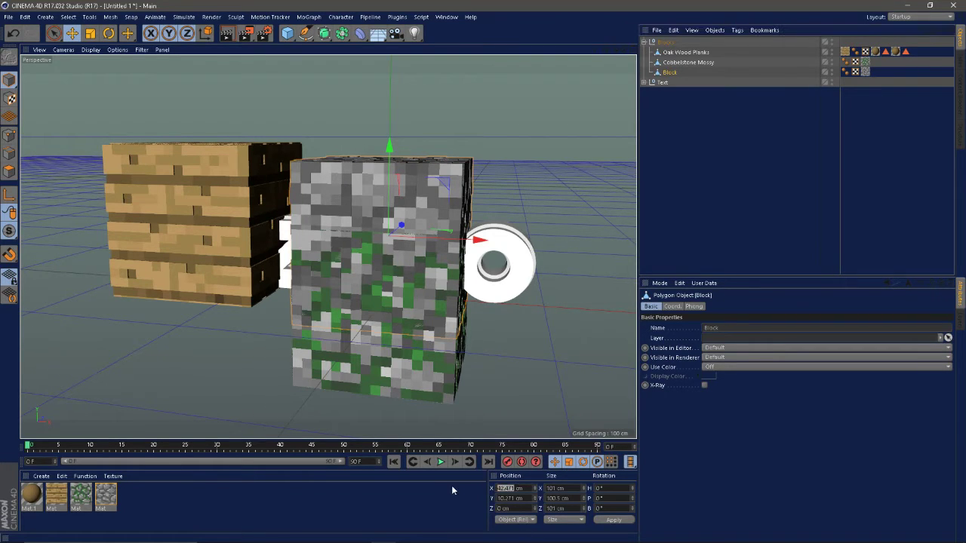
pyautogui.press('Tab')
pyautogui.write('0')
pyautogui.press('Tab')
pyautogui.write('0')
pyautogui.press('Return')
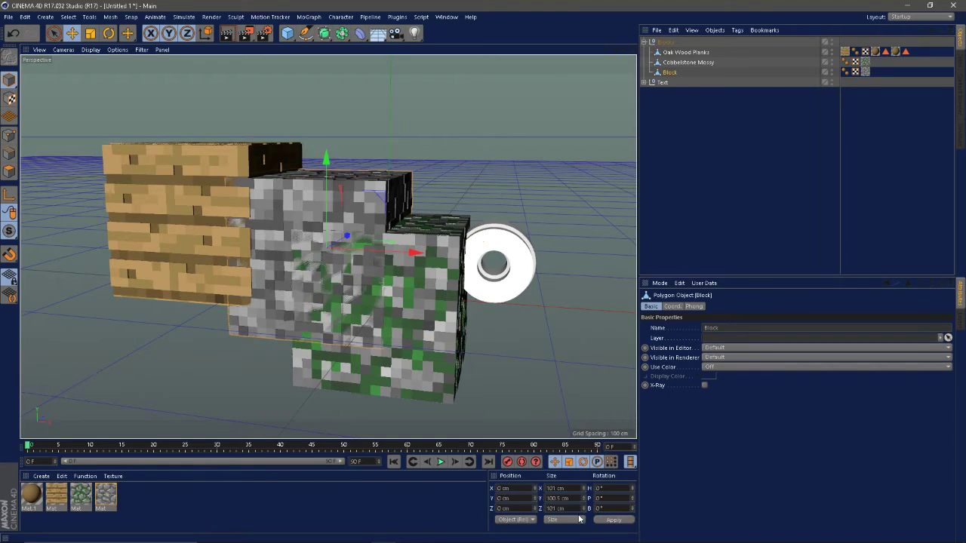
# Set the Cobbelstone Mossy block's X, Y and Z position to 0 cm within the Blocks group.
pyautogui.click(688, 62)
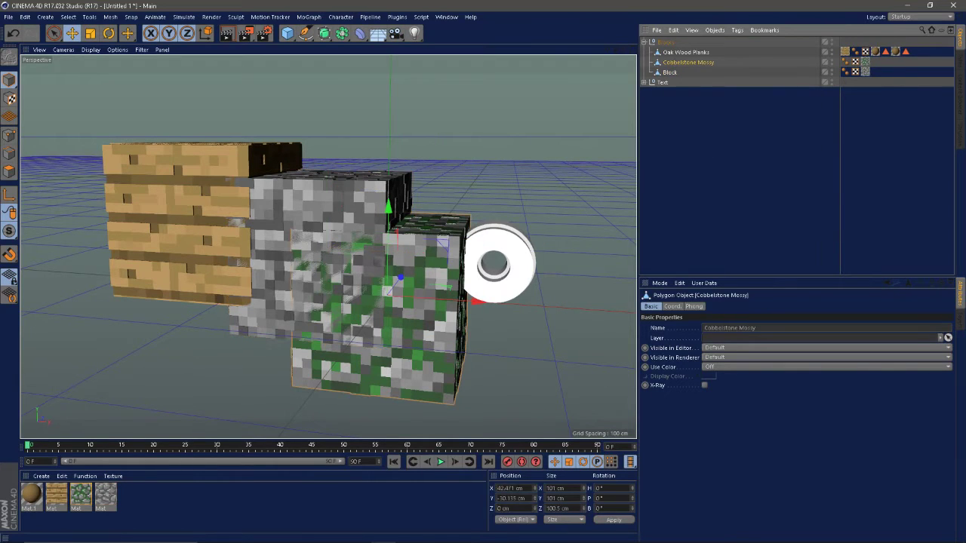
pyautogui.moveTo(516, 489); pyautogui.dragTo(484, 495)
pyautogui.write('0')
pyautogui.press('Return')
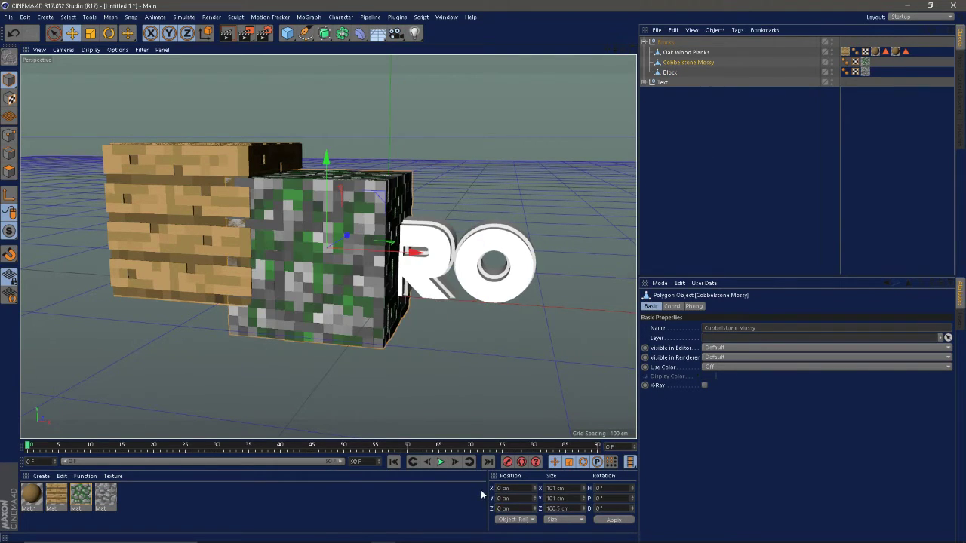
# Set the Oak Wood Planks block's X, Y and Z position to 0 cm within the Blocks group.
pyautogui.click(683, 52)
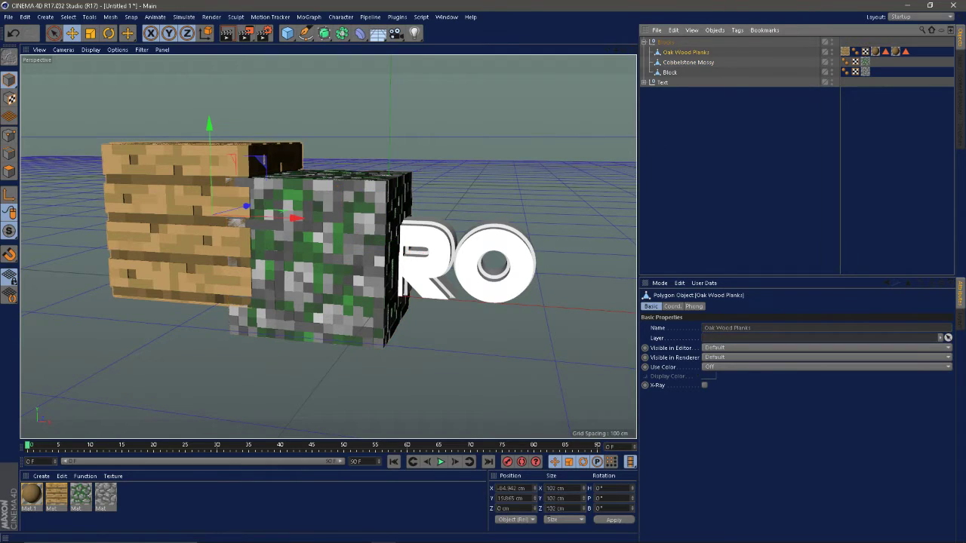
pyautogui.click(506, 488)
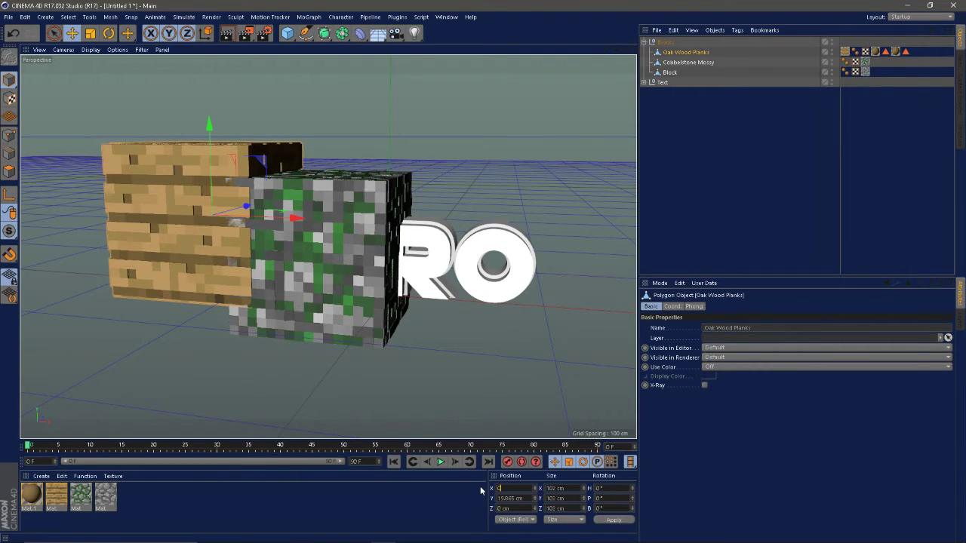
pyautogui.press('Tab')
pyautogui.write('0')
pyautogui.press('Tab')
pyautogui.write('0')
pyautogui.press('Return')
# Scale the three overlapping blocks together uniformly down to about 50 cm, then clear the selection.
pyautogui.keyDown('shift'); pyautogui.click(670, 73); pyautogui.keyUp('shift')
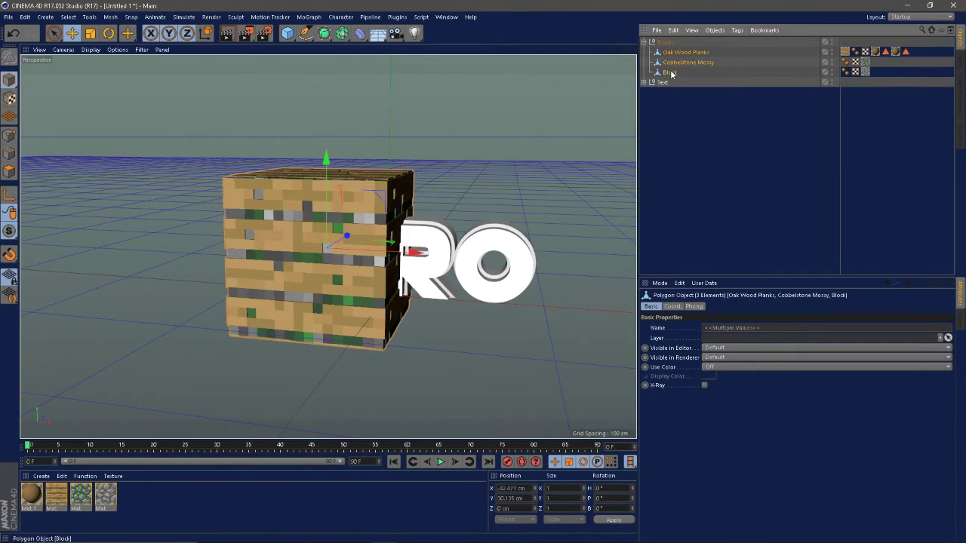
pyautogui.keyDown('alt'); pyautogui.moveTo(437, 203); pyautogui.dragTo(436, 215); pyautogui.keyUp('alt')
pyautogui.press('t')
pyautogui.press('t')
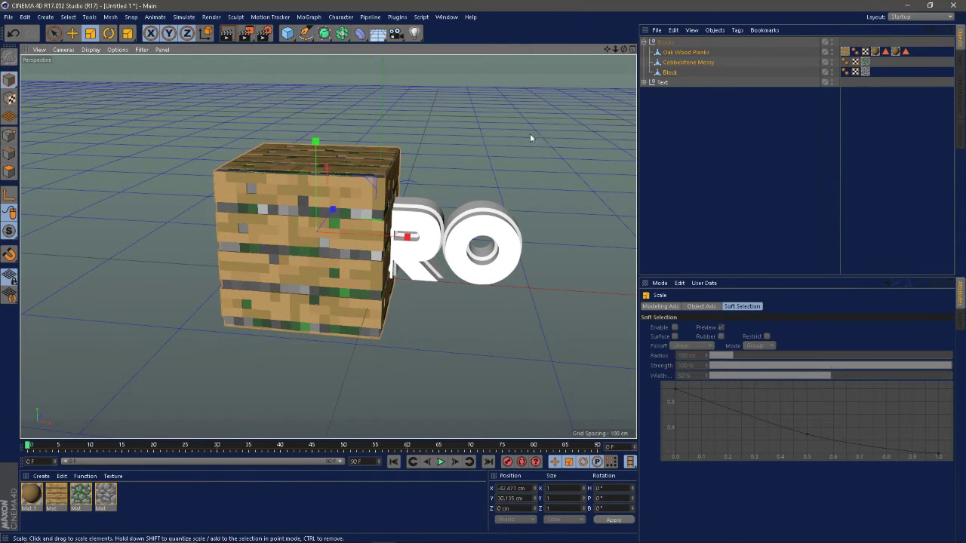
pyautogui.keyDown('alt'); pyautogui.moveTo(406, 194); pyautogui.dragTo(323, 212); pyautogui.keyUp('alt')
pyautogui.keyDown('alt'); pyautogui.moveTo(450, 142); pyautogui.dragTo(375, 214); pyautogui.keyUp('alt')
pyautogui.hotkey('ctrl', 'z')
pyautogui.keyDown('alt'); pyautogui.moveTo(375, 214); pyautogui.dragTo(381, 245, button='middle'); pyautogui.keyUp('alt')
pyautogui.keyDown('alt'); pyautogui.moveTo(381, 245); pyautogui.dragTo(434, 264, button='right'); pyautogui.keyUp('alt')
pyautogui.keyDown('alt'); pyautogui.moveTo(434, 264); pyautogui.dragTo(445, 283); pyautogui.keyUp('alt')
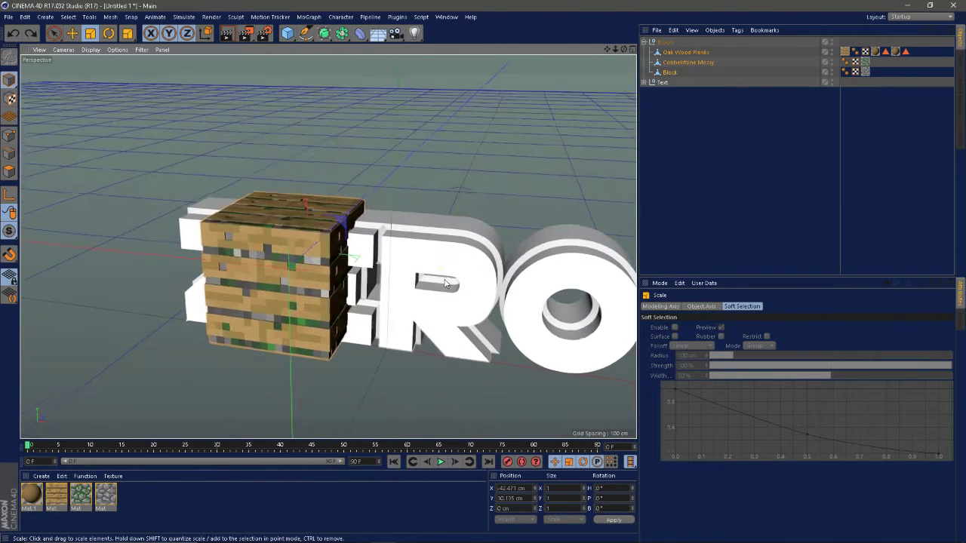
pyautogui.keyDown('alt'); pyautogui.moveTo(444, 282); pyautogui.dragTo(431, 248, button='middle'); pyautogui.keyUp('alt')
pyautogui.press('e')
pyautogui.click(695, 139)
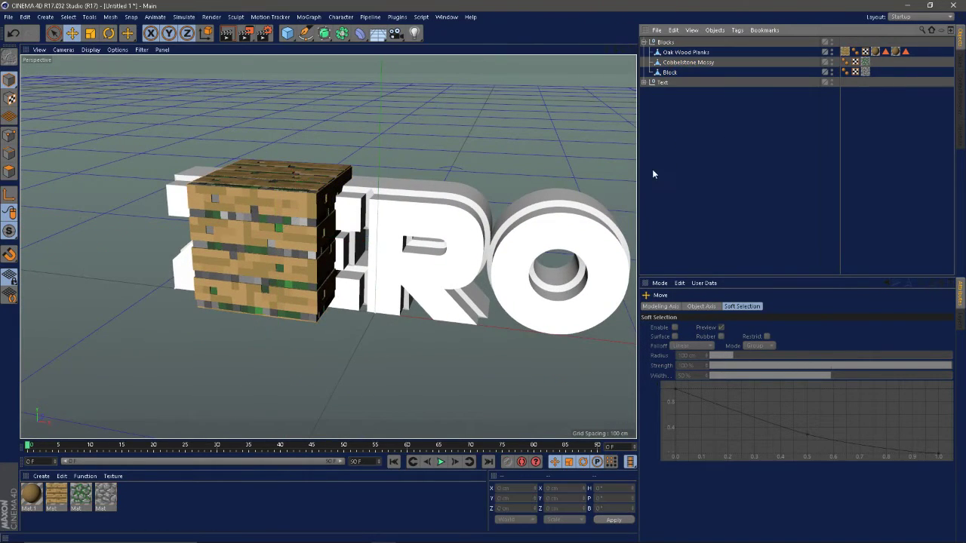
pyautogui.click(673, 64)
pyautogui.keyDown('alt'); pyautogui.moveTo(446, 226); pyautogui.dragTo(452, 203); pyautogui.keyUp('alt')
pyautogui.moveTo(307, 215); pyautogui.dragTo(305, 254)
pyautogui.press('r')
pyautogui.hotkey('ctrl', 'z')
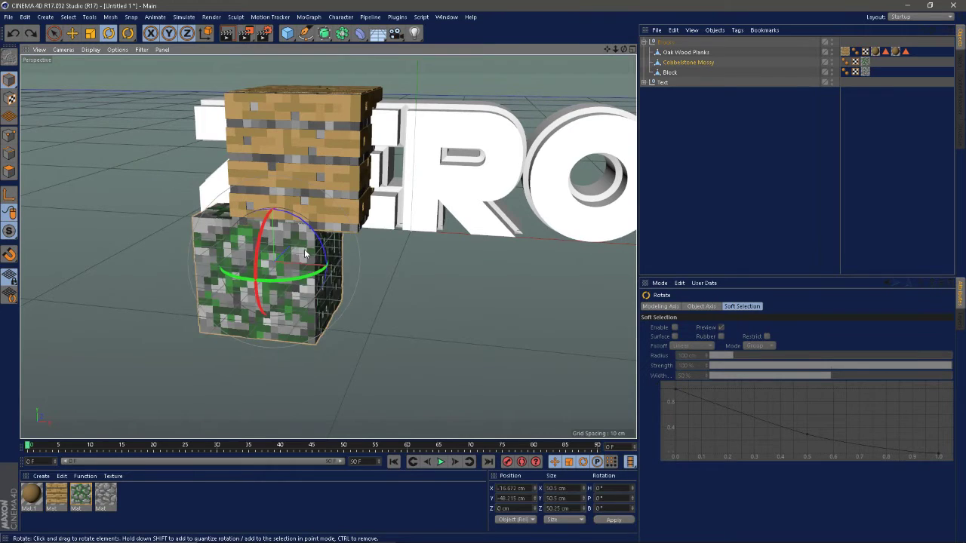
pyautogui.hotkey('ctrl', 'z')
# Collapse the Blocks group and hide it so only the ZERO text is shown.
pyautogui.click(644, 42)
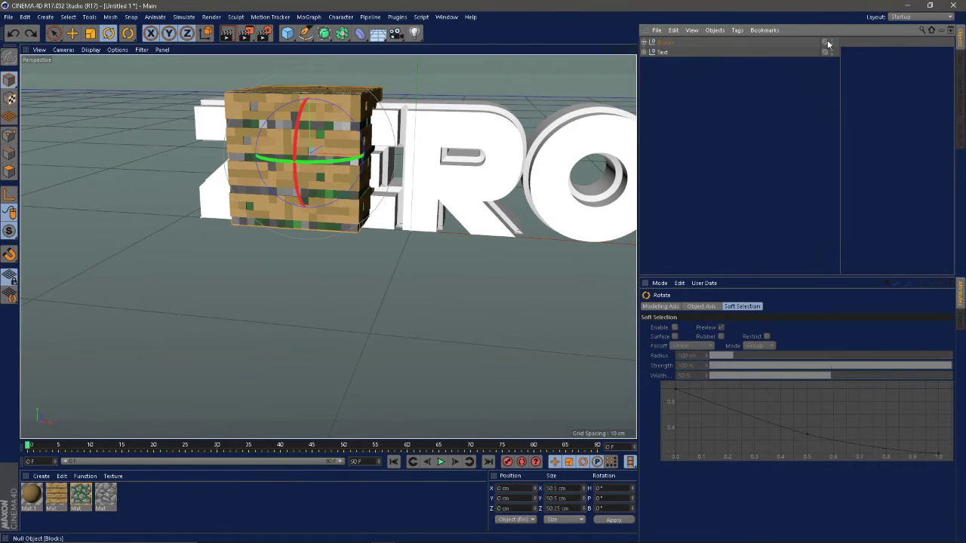
pyautogui.keyDown('alt'); pyautogui.doubleClick(832, 41); pyautogui.keyUp('alt')
pyautogui.click(770, 105)
pyautogui.keyDown('alt'); pyautogui.moveTo(510, 197); pyautogui.dragTo(412, 252, button='middle'); pyautogui.keyUp('alt')
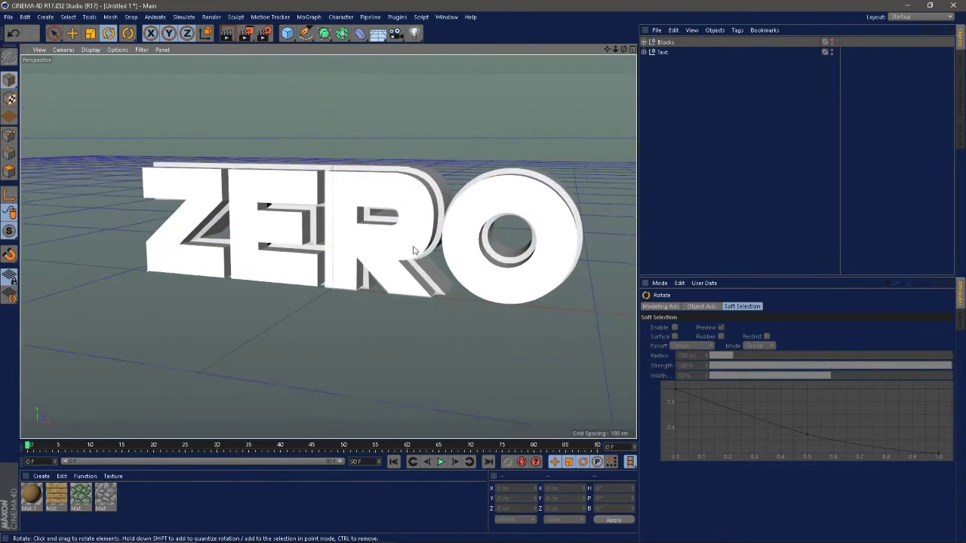
# Tilt the Z extrudes of MoText and MoText.1 together at an angle and nudge them slightly, leaving the other letters in place.
pyautogui.click(643, 52)
pyautogui.click(649, 72)
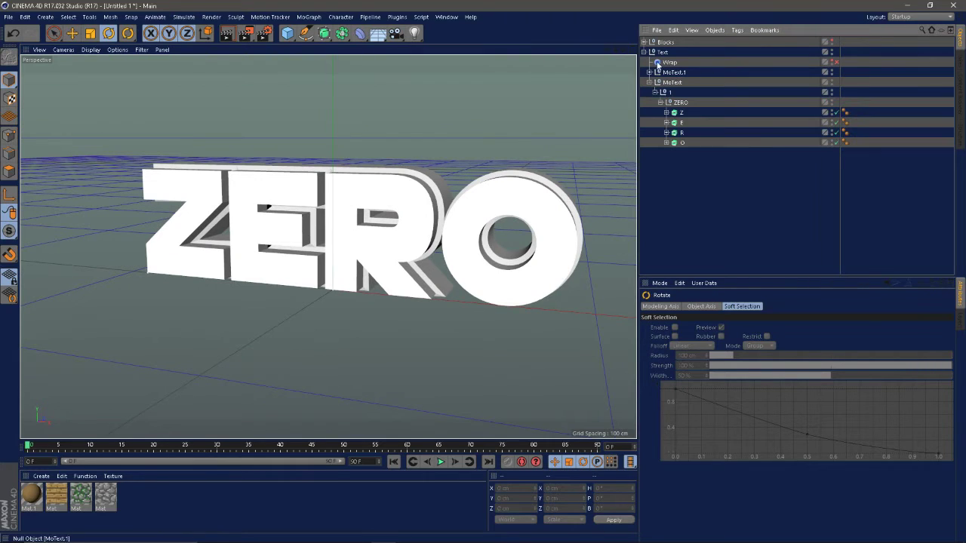
pyautogui.click(649, 142)
pyautogui.click(681, 175)
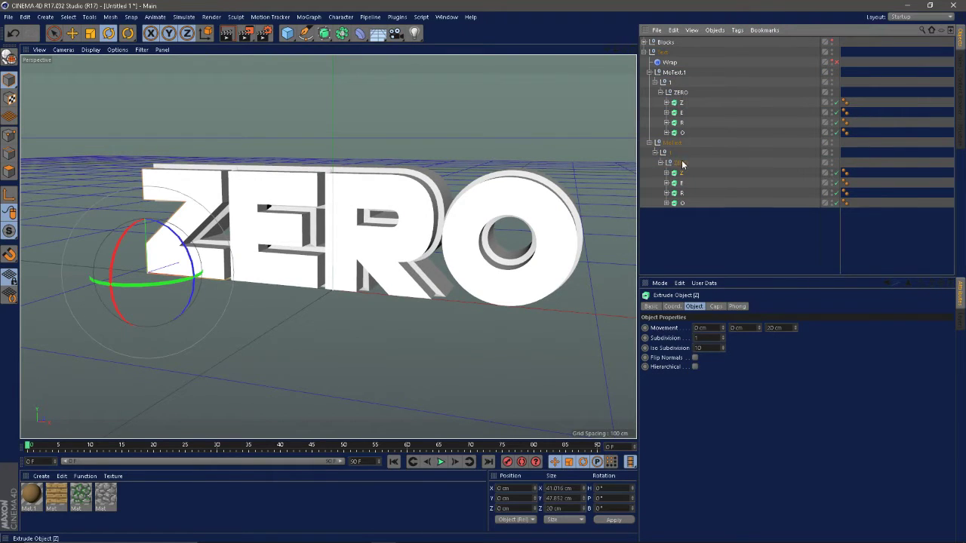
pyautogui.keyDown('ctrl'); pyautogui.click(678, 102); pyautogui.keyUp('ctrl')
pyautogui.keyDown('alt'); pyautogui.moveTo(299, 190); pyautogui.dragTo(363, 190); pyautogui.keyUp('alt')
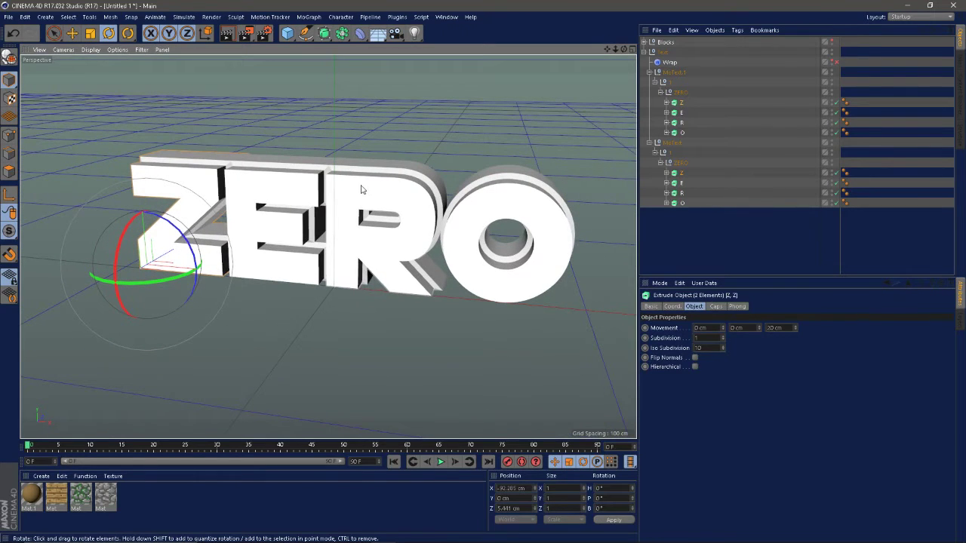
pyautogui.press('r')
pyautogui.keyDown('alt'); pyautogui.moveTo(209, 261); pyautogui.dragTo(330, 278); pyautogui.keyUp('alt')
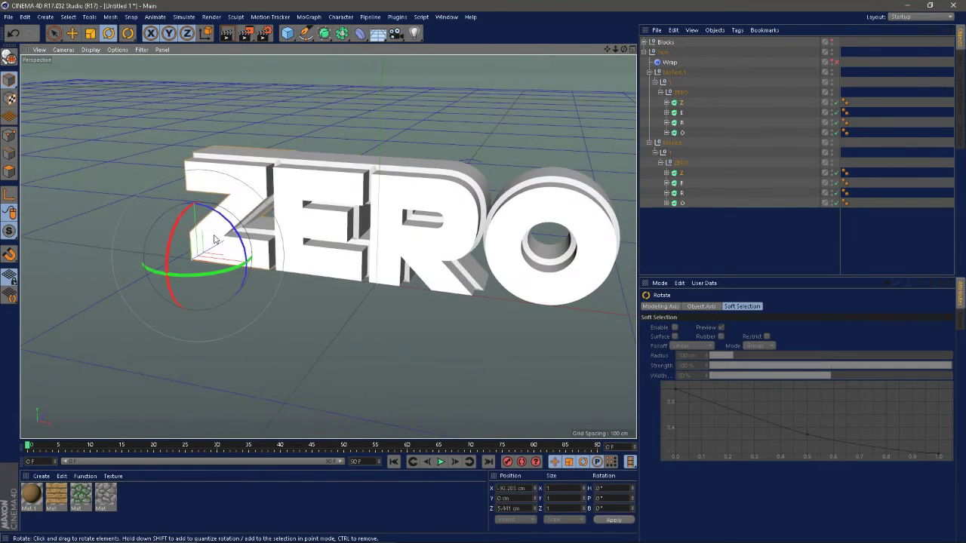
pyautogui.moveTo(216, 240); pyautogui.dragTo(203, 286)
pyautogui.keyDown('alt'); pyautogui.moveTo(208, 291); pyautogui.dragTo(269, 264); pyautogui.keyUp('alt')
pyautogui.press('e')
pyautogui.moveTo(219, 227); pyautogui.dragTo(212, 258)
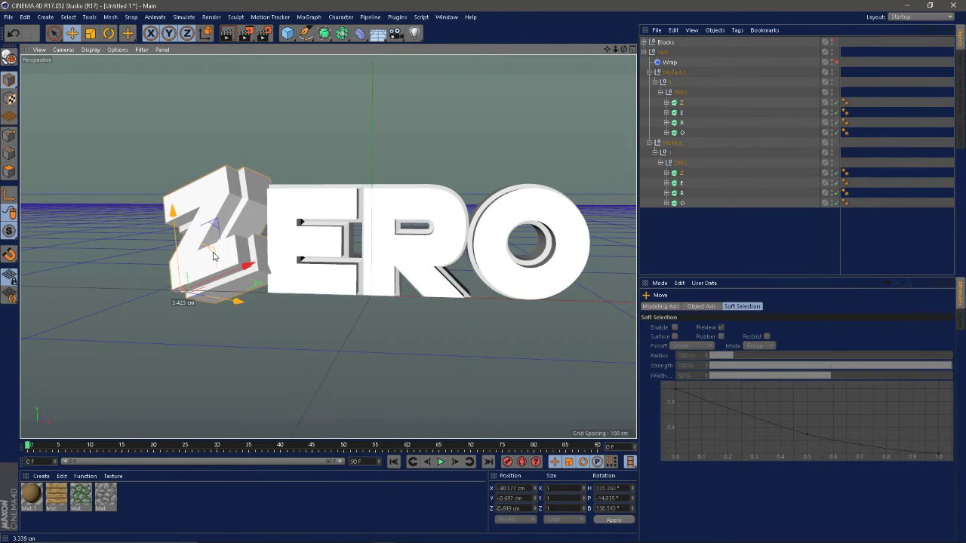
# Rotate the E extrudes of both text layers together so the letter leans at its own angle beside the Z.
pyautogui.click(681, 112)
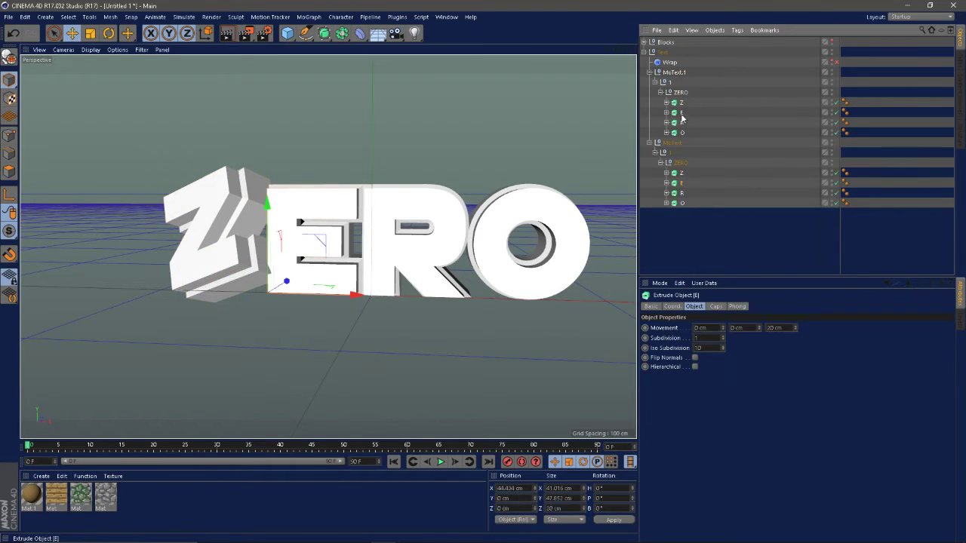
pyautogui.press('r')
pyautogui.moveTo(304, 281); pyautogui.dragTo(282, 361)
pyautogui.moveTo(278, 296); pyautogui.dragTo(319, 256)
pyautogui.press('e')
# Tilt the R extrudes of both text layers together and move the letter forward toward the Z so it overlaps the E.
pyautogui.click(682, 194)
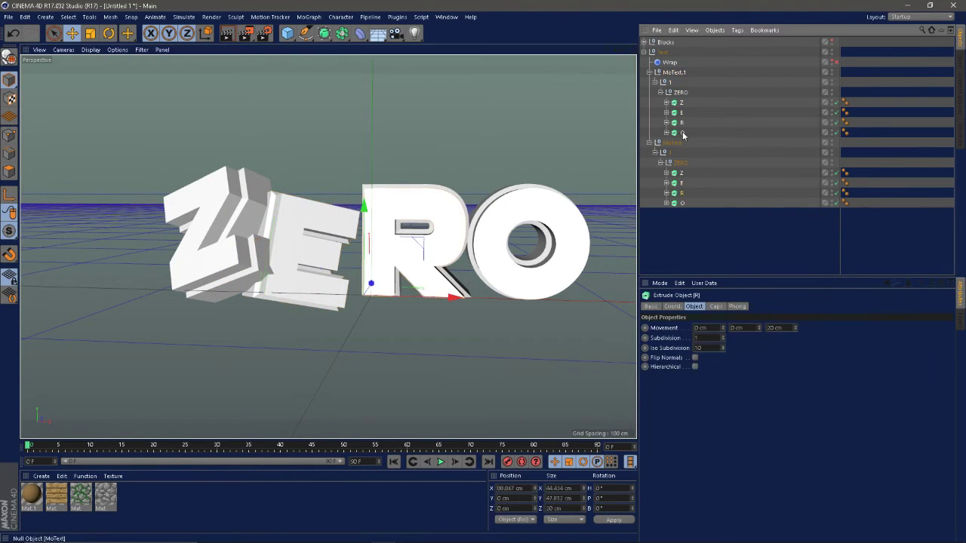
pyautogui.press('r')
pyautogui.moveTo(381, 275); pyautogui.dragTo(421, 262)
pyautogui.press('e')
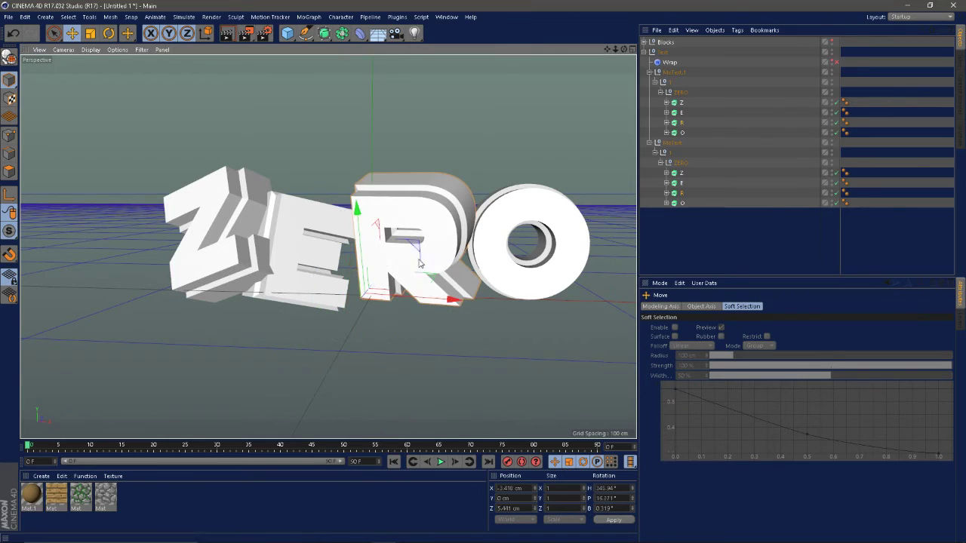
pyautogui.hotkey('ctrl', 'z')
pyautogui.hotkey('ctrl', 'z')
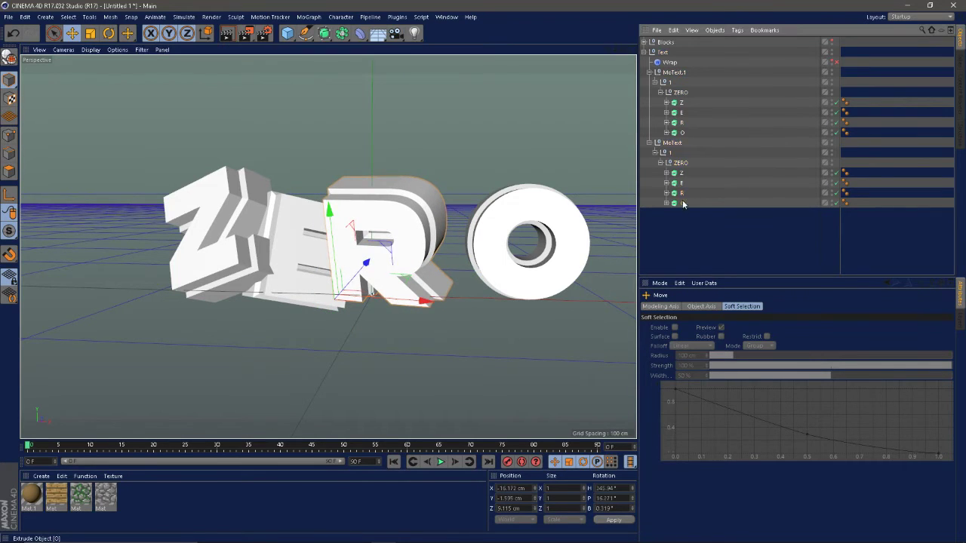
# Rotate the O extrudes of both text layers together and move the letter in close against the R.
pyautogui.click(682, 133)
pyautogui.keyDown('ctrl'); pyautogui.click(682, 134); pyautogui.keyUp('ctrl')
pyautogui.press('r')
pyautogui.moveTo(501, 280); pyautogui.dragTo(455, 243)
pyautogui.press('e')
pyautogui.moveTo(513, 234); pyautogui.dragTo(479, 246)
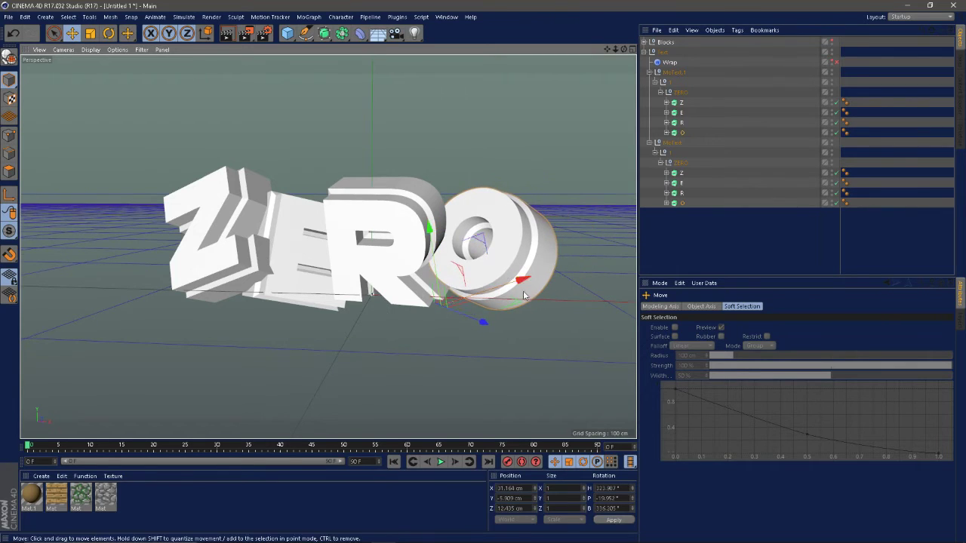
# Clear the selection and collapse the MoText and MoText.1 hierarchies.
pyautogui.keyDown('alt'); pyautogui.moveTo(524, 295); pyautogui.dragTo(504, 283); pyautogui.keyUp('alt')
pyautogui.keyDown('alt'); pyautogui.moveTo(504, 283); pyautogui.dragTo(480, 334, button='middle'); pyautogui.keyUp('alt')
pyautogui.keyDown('alt'); pyautogui.moveTo(481, 334); pyautogui.dragTo(463, 340); pyautogui.keyUp('alt')
pyautogui.keyDown('alt'); pyautogui.moveTo(463, 340); pyautogui.dragTo(504, 300, button='middle'); pyautogui.keyUp('alt')
pyautogui.keyDown('alt'); pyautogui.moveTo(505, 301); pyautogui.dragTo(485, 309); pyautogui.keyUp('alt')
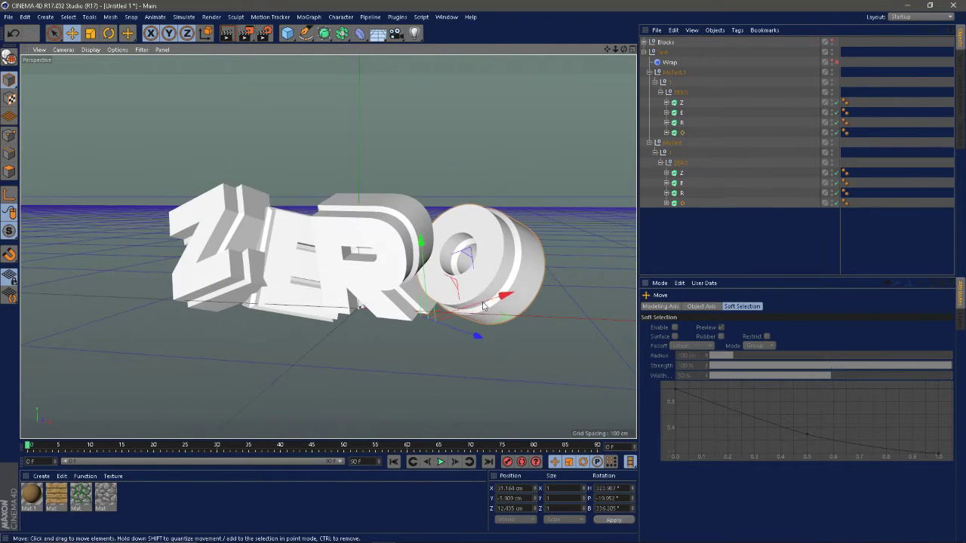
pyautogui.click(685, 224)
pyautogui.click(649, 143)
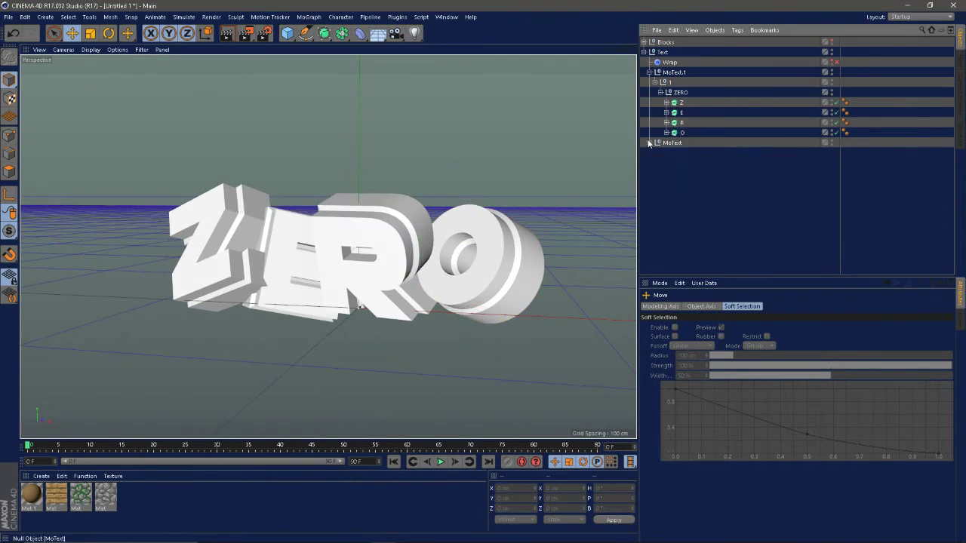
pyautogui.click(648, 72)
# Nest the Blocks group inside the Text group beneath Wrap, make the blocks visible again and expand the group.
pyautogui.moveTo(668, 44); pyautogui.dragTo(693, 71)
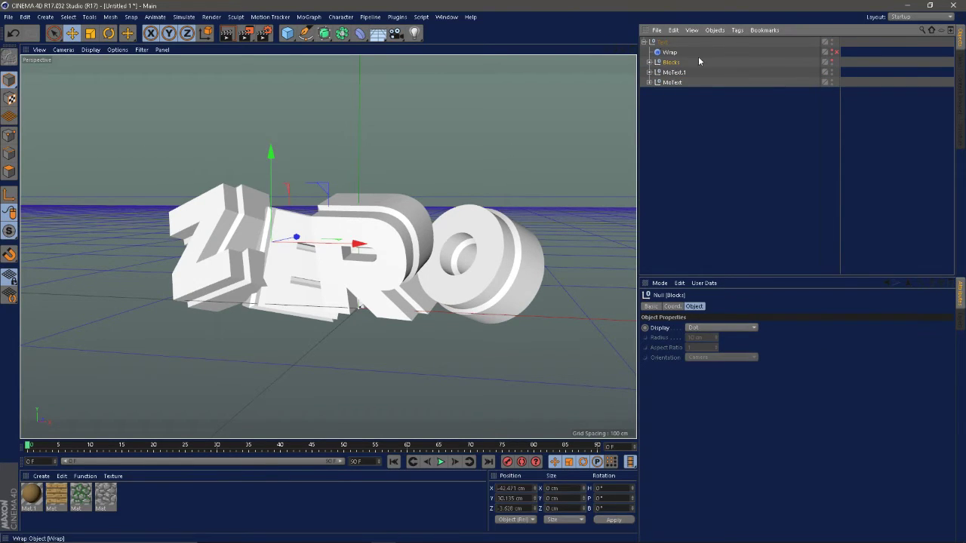
pyautogui.click(835, 52)
pyautogui.click(836, 53)
pyautogui.click(650, 62)
# Move the Oak Wood Planks block below the Z, rotate it to a slanted angle and scale it down to about 38 cm.
pyautogui.click(685, 73)
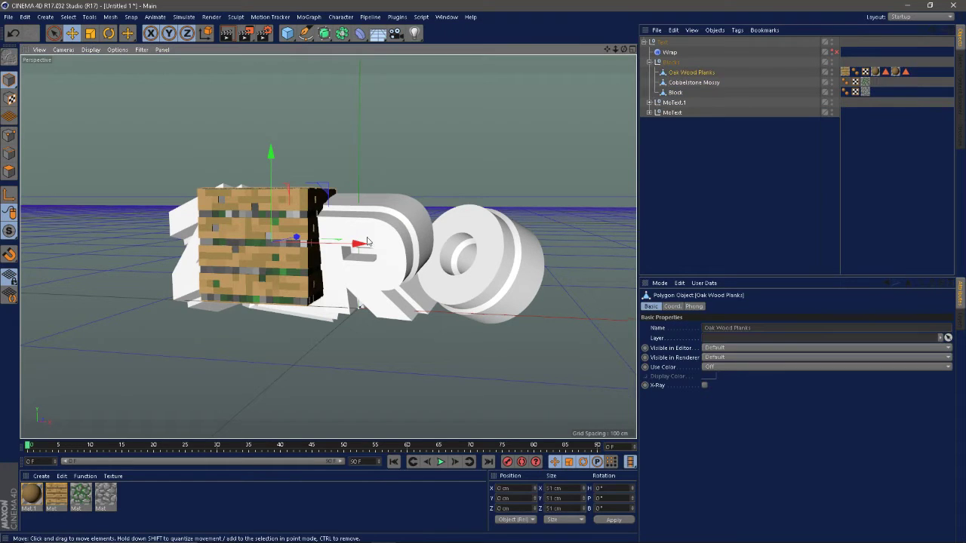
pyautogui.keyDown('alt'); pyautogui.moveTo(368, 241); pyautogui.dragTo(380, 280); pyautogui.keyUp('alt')
pyautogui.moveTo(333, 216); pyautogui.dragTo(288, 333)
pyautogui.keyDown('alt'); pyautogui.moveTo(288, 333); pyautogui.dragTo(279, 297); pyautogui.keyUp('alt')
pyautogui.press('r')
pyautogui.moveTo(258, 367); pyautogui.dragTo(206, 386)
pyautogui.press('e')
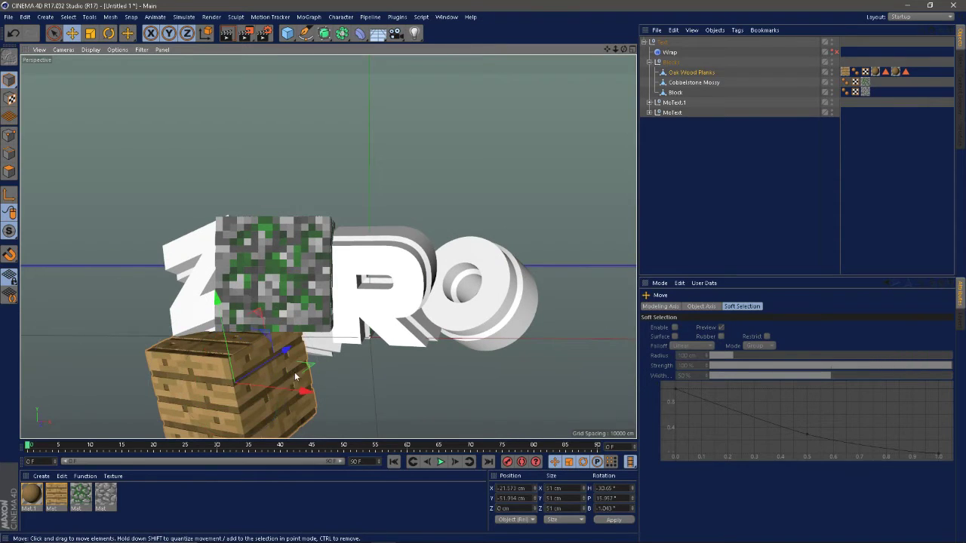
pyautogui.press('t')
pyautogui.moveTo(374, 340); pyautogui.dragTo(288, 356)
pyautogui.press('e')
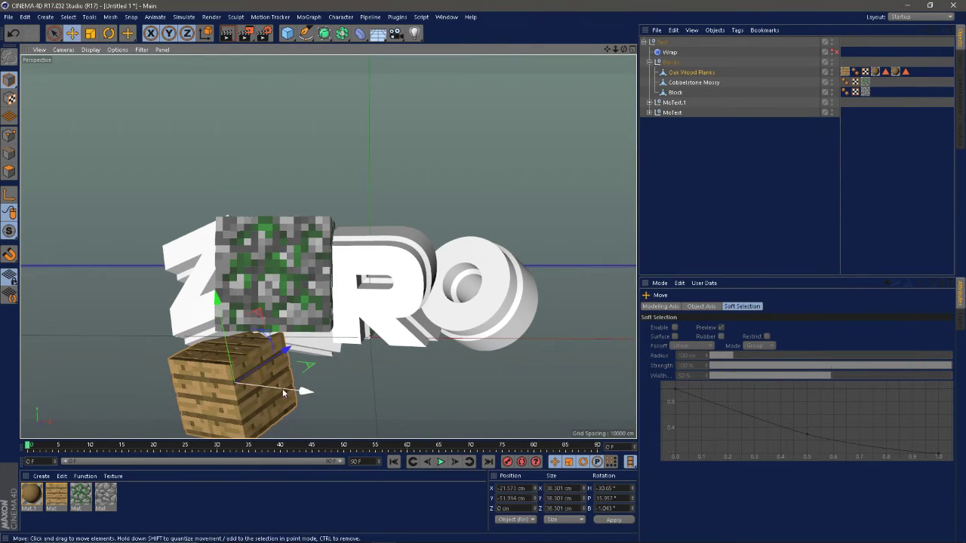
# Move the Cobbelstone Mossy block below the E and R and tilt it toward the front.
pyautogui.click(694, 83)
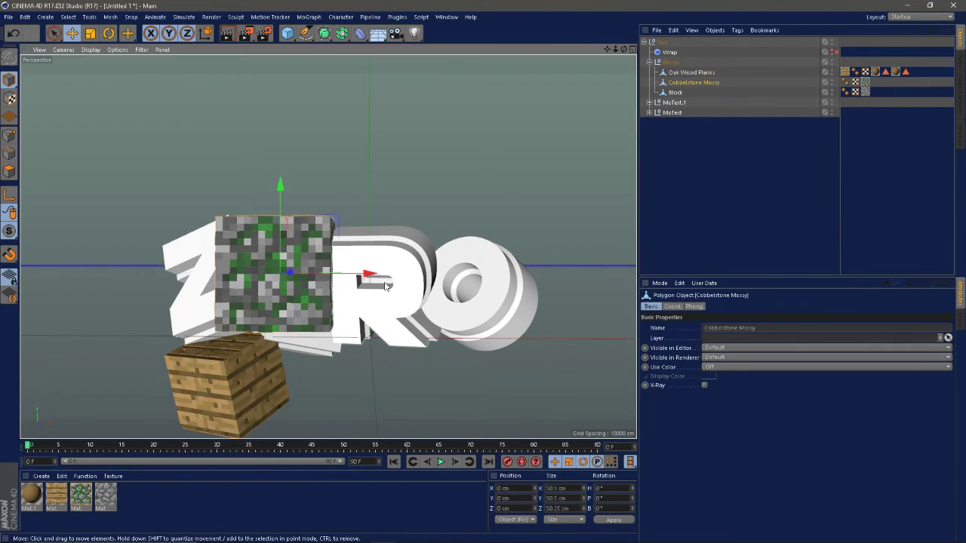
pyautogui.keyDown('alt'); pyautogui.moveTo(377, 260); pyautogui.dragTo(387, 284); pyautogui.keyUp('alt')
pyautogui.moveTo(341, 201); pyautogui.dragTo(383, 291)
pyautogui.press('r')
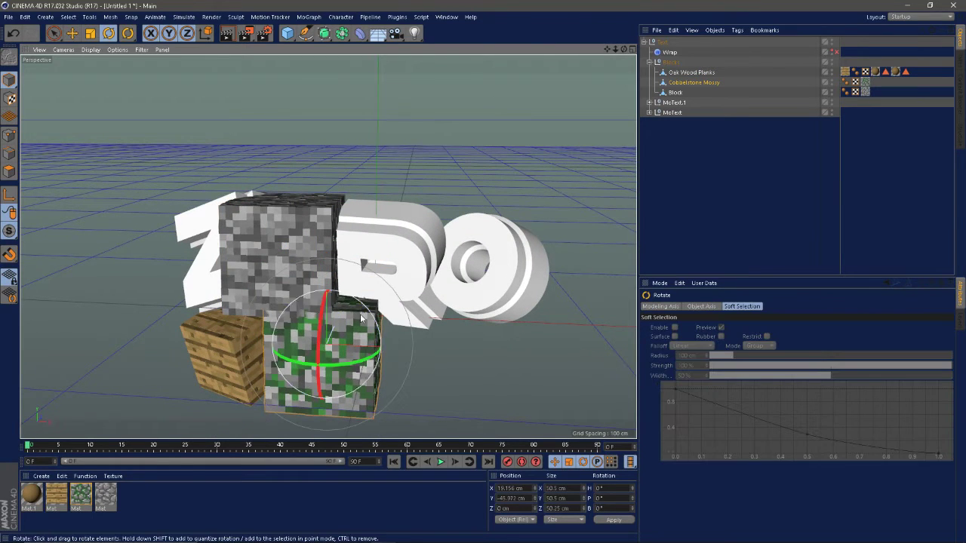
pyautogui.moveTo(360, 332); pyautogui.dragTo(391, 344)
pyautogui.press('e')
pyautogui.keyDown('alt'); pyautogui.moveTo(391, 344); pyautogui.dragTo(397, 319); pyautogui.keyUp('alt')
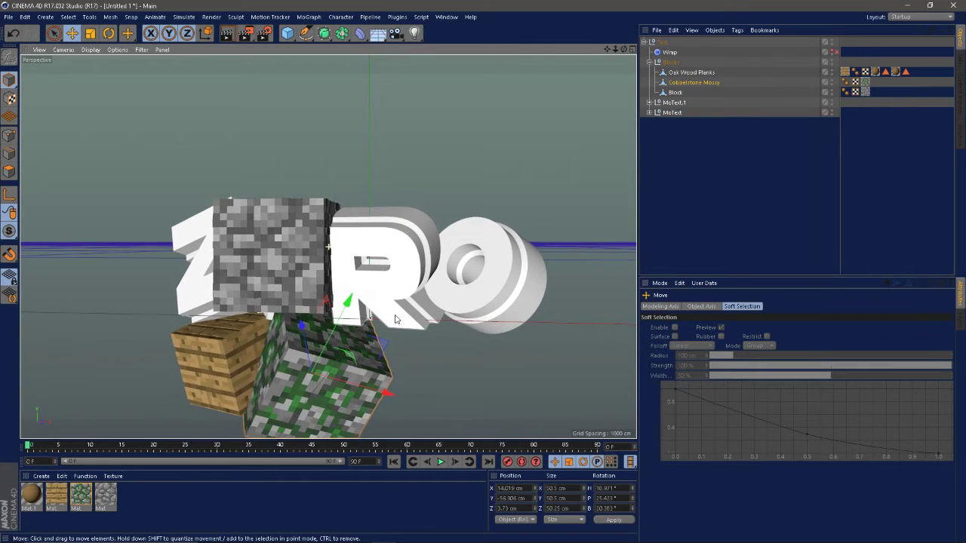
# Move the plain cobblestone Block beneath the R and O, rotate it at an angle and scale it down.
pyautogui.click(683, 73)
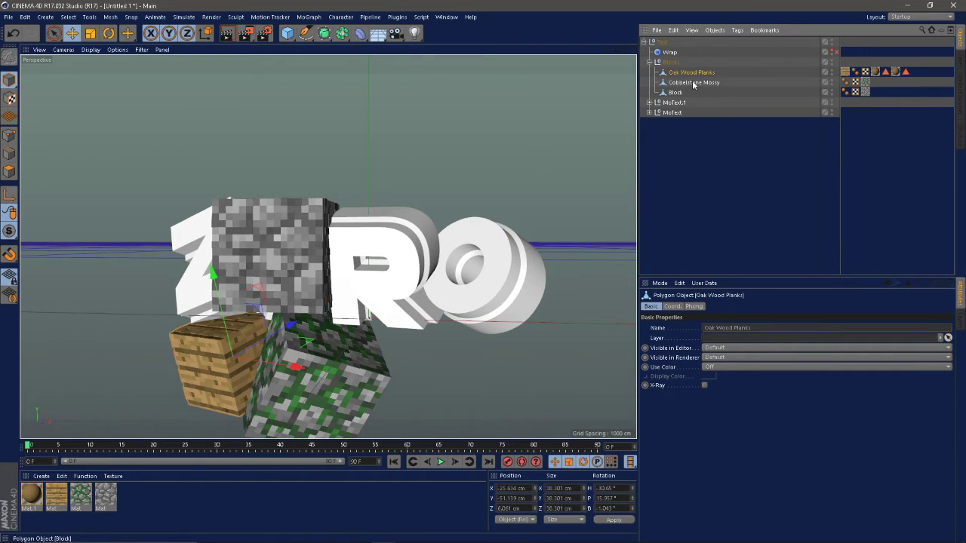
pyautogui.click(683, 95)
pyautogui.moveTo(341, 201); pyautogui.dragTo(507, 310)
pyautogui.keyDown('alt'); pyautogui.moveTo(507, 309); pyautogui.dragTo(421, 323); pyautogui.keyUp('alt')
pyautogui.press('r')
pyautogui.press('t')
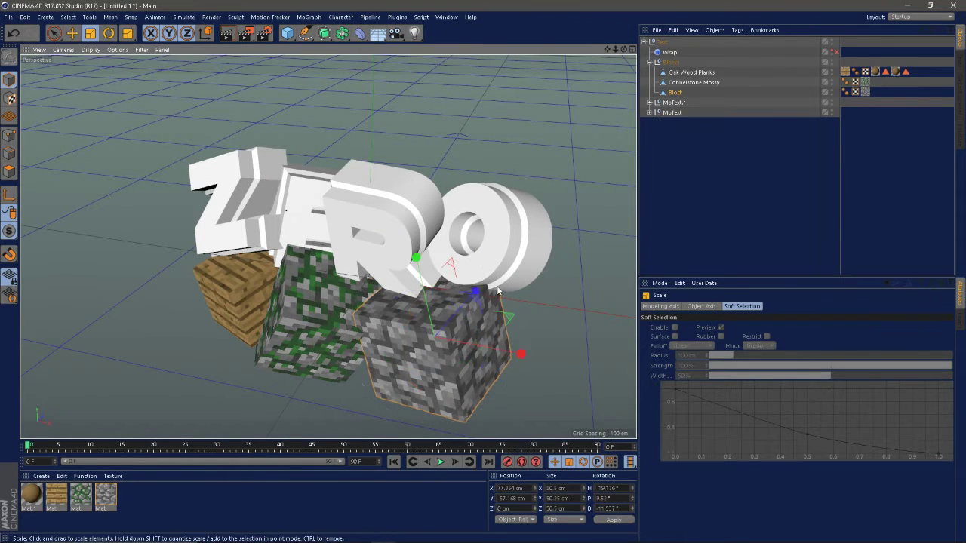
pyautogui.moveTo(498, 290); pyautogui.dragTo(406, 375)
pyautogui.press('e')
pyautogui.keyDown('alt'); pyautogui.moveTo(504, 311); pyautogui.dragTo(440, 276); pyautogui.keyUp('alt')
# Duplicate the Oak Wood Planks block and move the copy across to the O's side of the lettering.
pyautogui.click(210, 307)
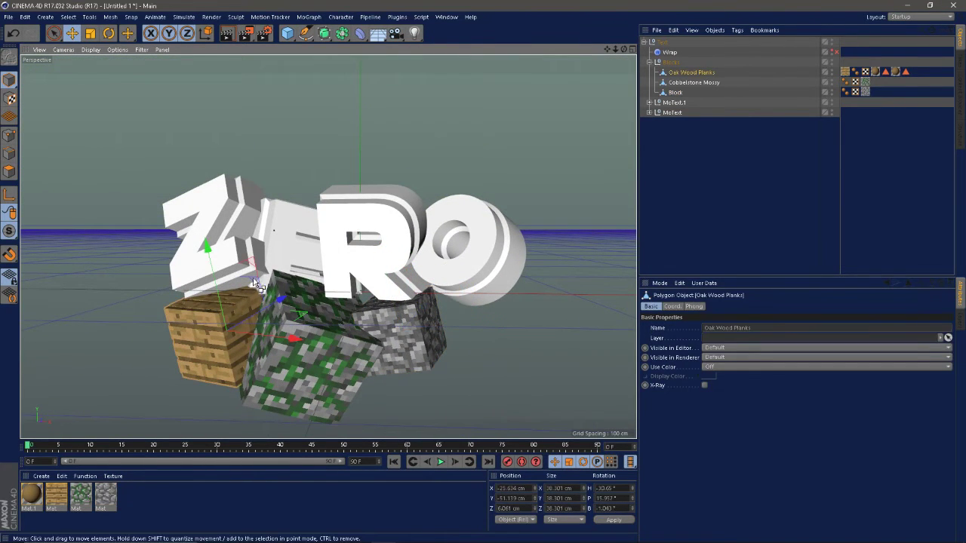
pyautogui.keyDown('alt'); pyautogui.moveTo(278, 287); pyautogui.dragTo(519, 295); pyautogui.keyUp('alt')
pyautogui.hotkey('ctrl', 'z')
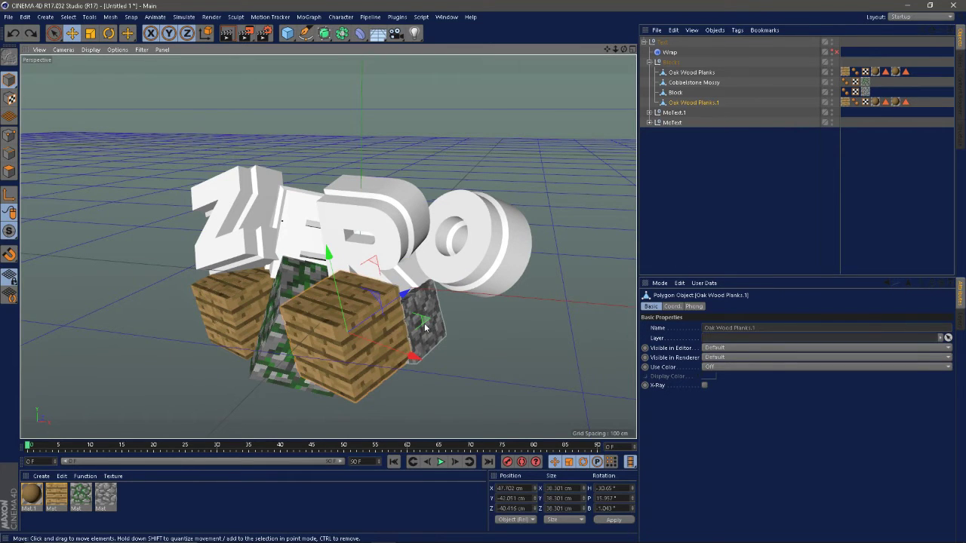
pyautogui.moveTo(425, 324); pyautogui.dragTo(445, 348)
pyautogui.keyDown('alt'); pyautogui.moveTo(444, 348); pyautogui.dragTo(405, 363, button='middle'); pyautogui.keyUp('alt')
pyautogui.moveTo(405, 363); pyautogui.dragTo(445, 348)
# Scale the Oak Wood Planks copy down to about 28 cm and settle it beneath the O.
pyautogui.scroll(5, 487, 325)
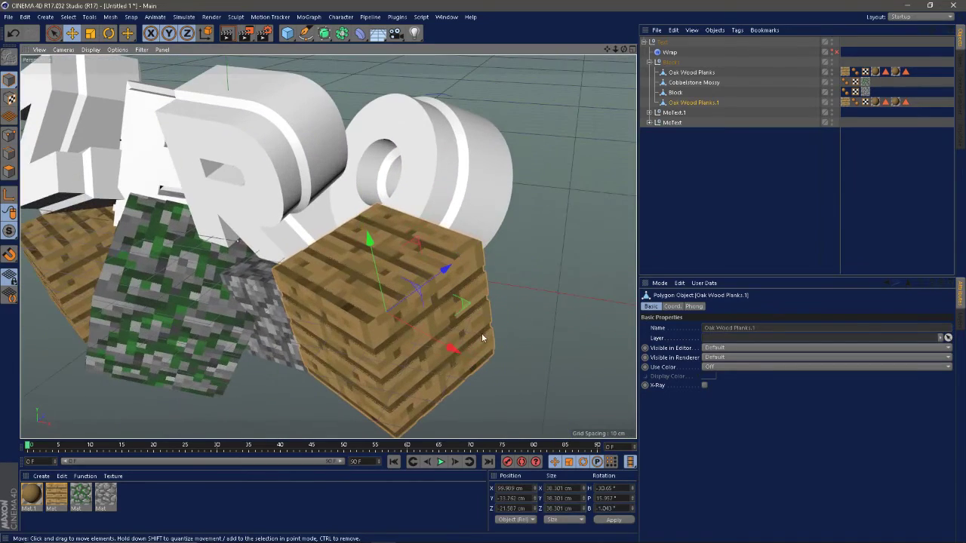
pyautogui.press('t')
pyautogui.moveTo(425, 299); pyautogui.dragTo(385, 299)
pyautogui.keyDown('alt'); pyautogui.moveTo(385, 299); pyautogui.dragTo(362, 279); pyautogui.keyUp('alt')
pyautogui.press('e')
pyautogui.scroll(-4, 412, 302)
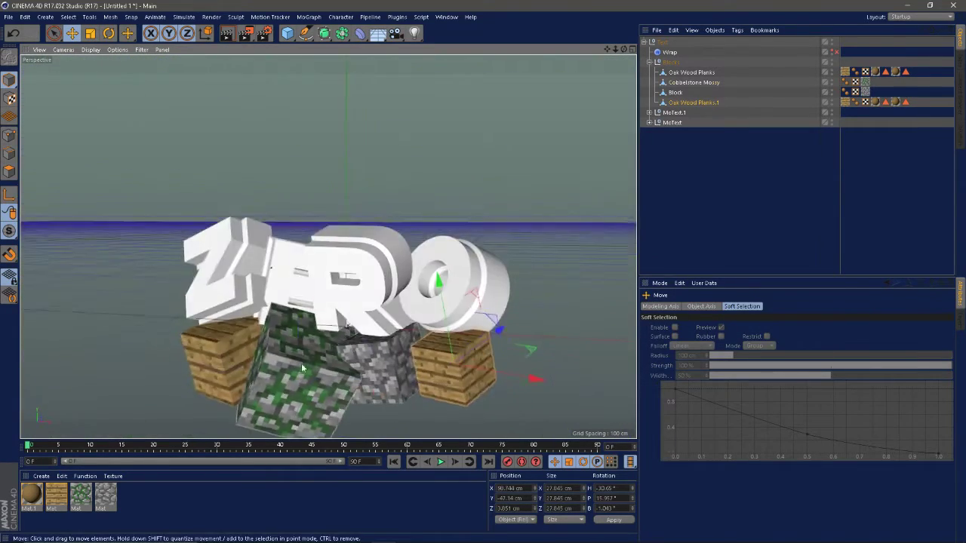
# Duplicate the Cobbelstone Mossy block, place the copy behind and above the Z and rotate it to a different angle.
pyautogui.click(302, 377)
pyautogui.keyDown('ctrl'); pyautogui.moveTo(332, 355); pyautogui.dragTo(335, 224); pyautogui.keyUp('ctrl')
pyautogui.scroll(4, 302, 219)
pyautogui.press('r')
pyautogui.press('e')
pyautogui.press('r')
pyautogui.moveTo(262, 208); pyautogui.dragTo(230, 298)
pyautogui.press('t')
pyautogui.press('e')
pyautogui.keyDown('alt'); pyautogui.moveTo(230, 298); pyautogui.dragTo(219, 234); pyautogui.keyUp('alt')
# Duplicate the wood planks block under the Z, place the copy behind and above the E and rotate it.
pyautogui.click(177, 379)
pyautogui.keyDown('ctrl'); pyautogui.moveTo(202, 329); pyautogui.dragTo(305, 160); pyautogui.keyUp('ctrl')
pyautogui.press('r')
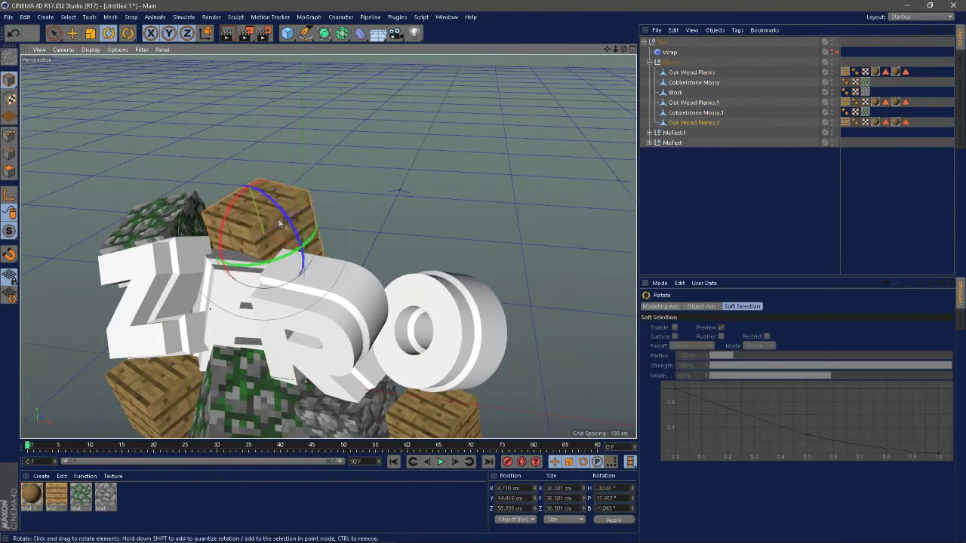
pyautogui.moveTo(298, 193); pyautogui.dragTo(317, 226)
pyautogui.press('e')
# Duplicate the mossy block above the Z, place the copy behind and above the R and rotate it.
pyautogui.click(190, 229)
pyautogui.keyDown('ctrl'); pyautogui.moveTo(233, 214); pyautogui.dragTo(349, 240); pyautogui.keyUp('ctrl')
pyautogui.press('r')
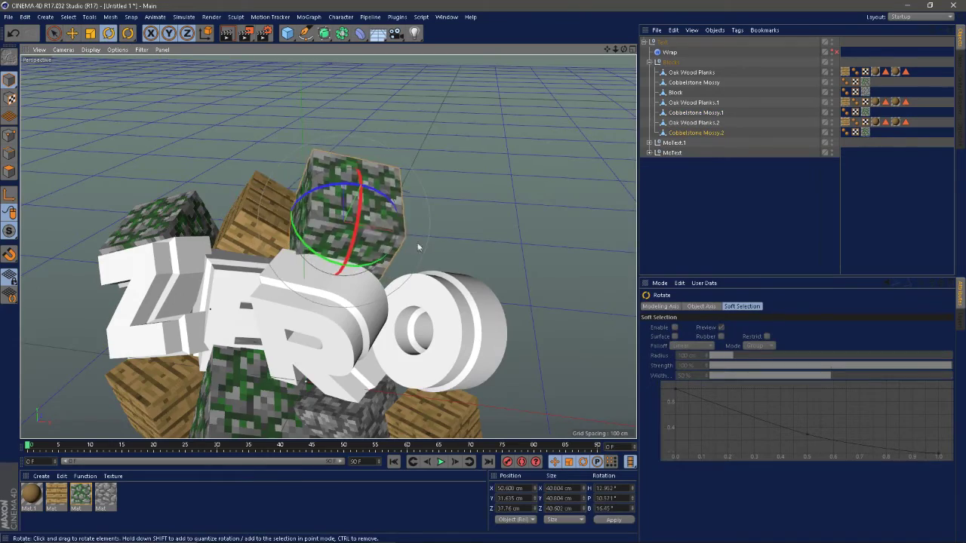
pyautogui.keyDown('alt'); pyautogui.moveTo(419, 244); pyautogui.dragTo(415, 201); pyautogui.keyUp('alt')
pyautogui.moveTo(377, 195); pyautogui.dragTo(340, 187)
pyautogui.press('e')
pyautogui.moveTo(329, 138); pyautogui.dragTo(337, 166)
pyautogui.moveTo(414, 243); pyautogui.dragTo(343, 196)
# Duplicate the plain cobblestone block and place the copy behind and above the O.
pyautogui.click(354, 392)
pyautogui.keyDown('alt'); pyautogui.moveTo(377, 219); pyautogui.dragTo(257, 283); pyautogui.keyUp('alt')
pyautogui.moveTo(286, 249); pyautogui.dragTo(381, 262)
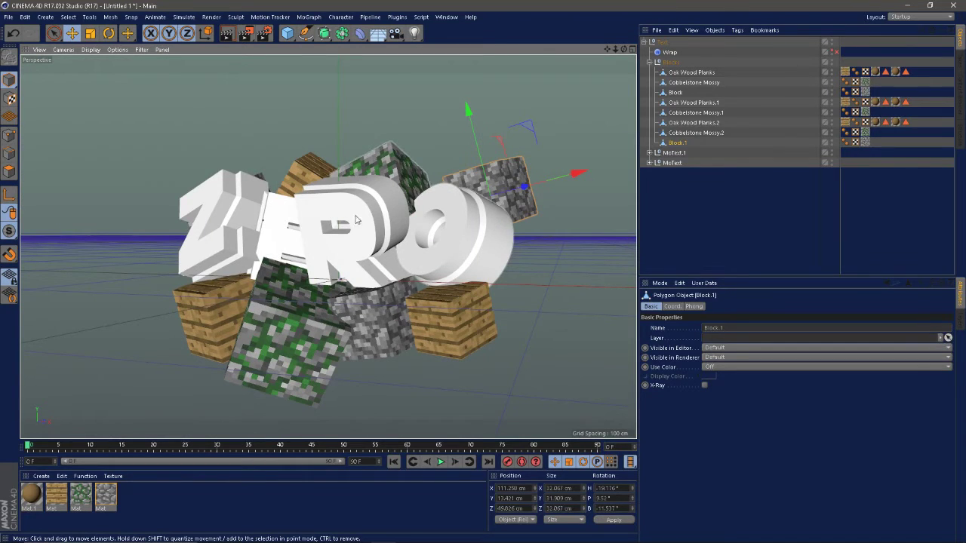
# Collapse the Blocks group, enable the Wrap deformer and set its width to 513 cm.
pyautogui.click(649, 63)
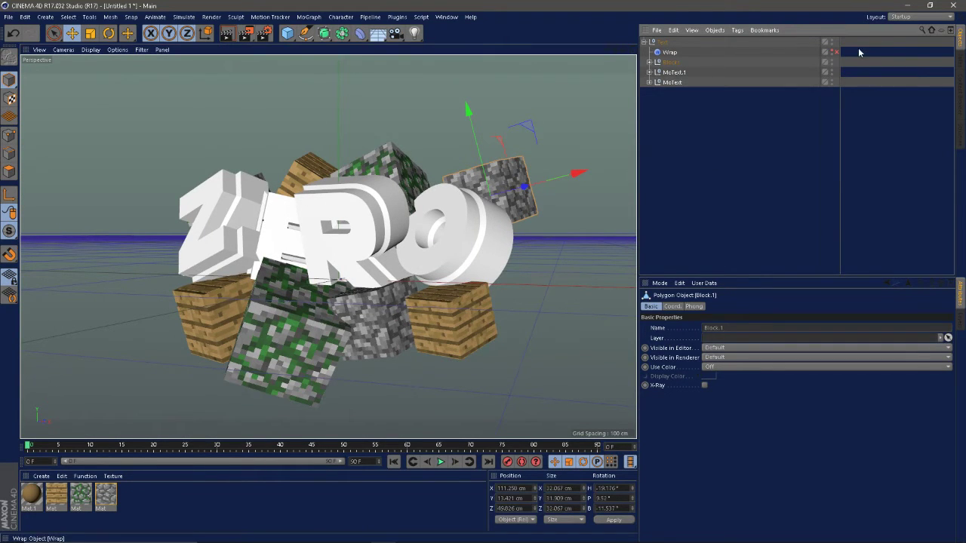
pyautogui.click(834, 52)
pyautogui.click(671, 53)
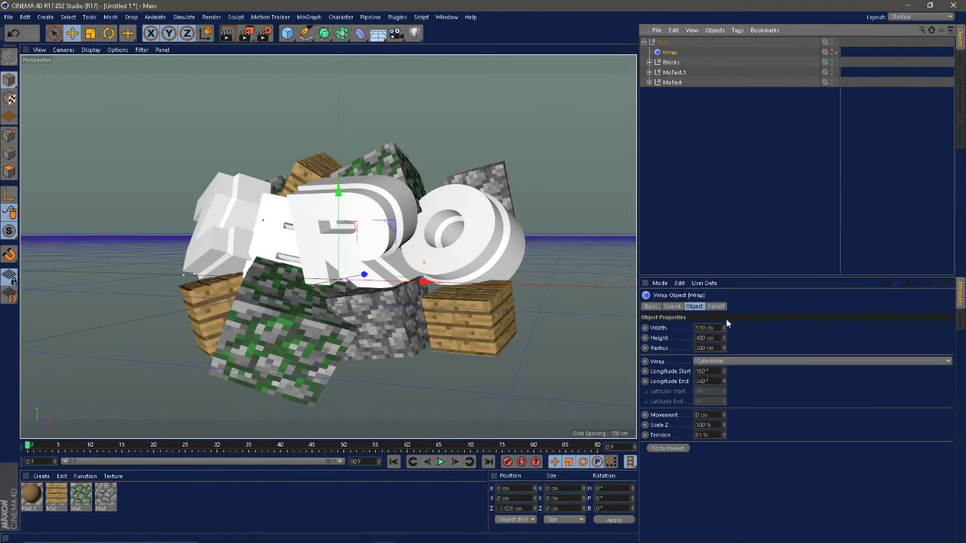
pyautogui.moveTo(724, 327); pyautogui.dragTo(714, 333)
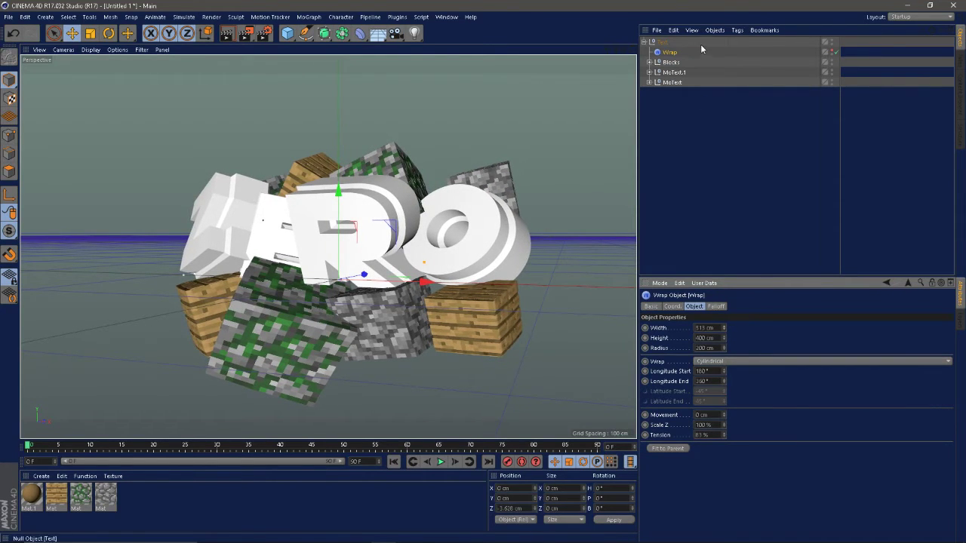
# Add a circle spline at the scene origin and scale it down to about 0.04 cm across.
pyautogui.keyDown('alt'); pyautogui.moveTo(537, 175); pyautogui.dragTo(528, 200); pyautogui.keyUp('alt')
pyautogui.keyDown('alt'); pyautogui.moveTo(526, 228); pyautogui.dragTo(504, 273, button='middle'); pyautogui.keyUp('alt')
pyautogui.keyDown('alt'); pyautogui.moveTo(504, 278); pyautogui.dragTo(508, 243); pyautogui.keyUp('alt')
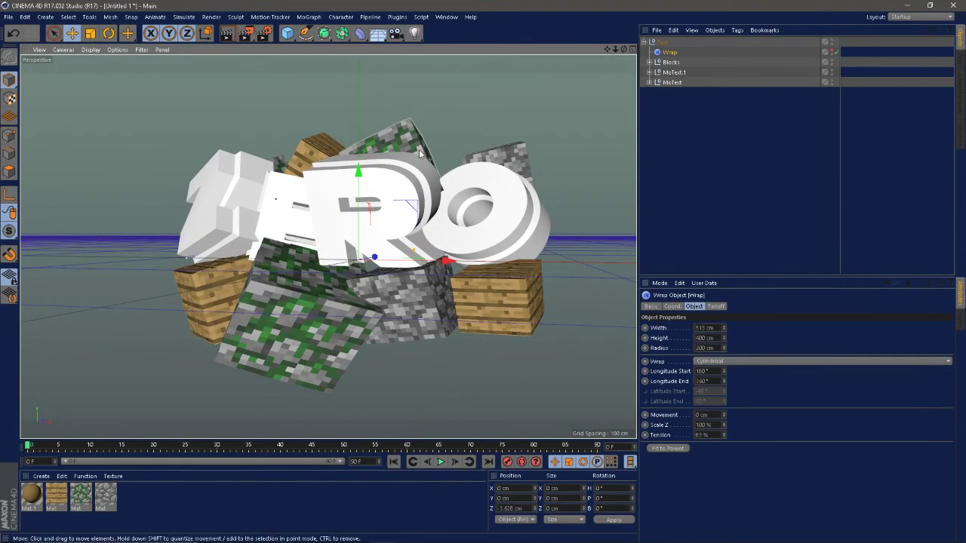
pyautogui.keyDown('alt'); pyautogui.moveTo(421, 153); pyautogui.dragTo(357, 286); pyautogui.keyUp('alt')
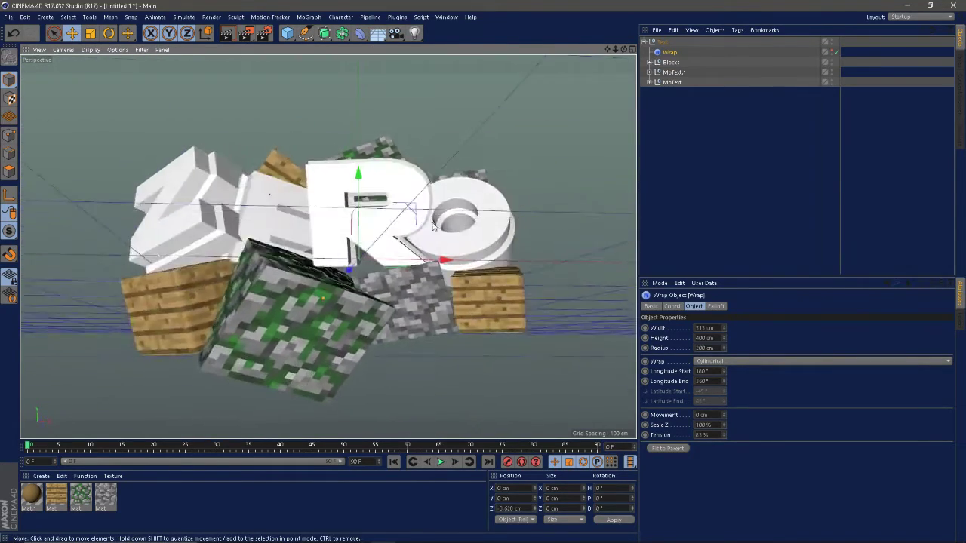
pyautogui.keyDown('alt'); pyautogui.moveTo(433, 227); pyautogui.dragTo(389, 220); pyautogui.keyUp('alt')
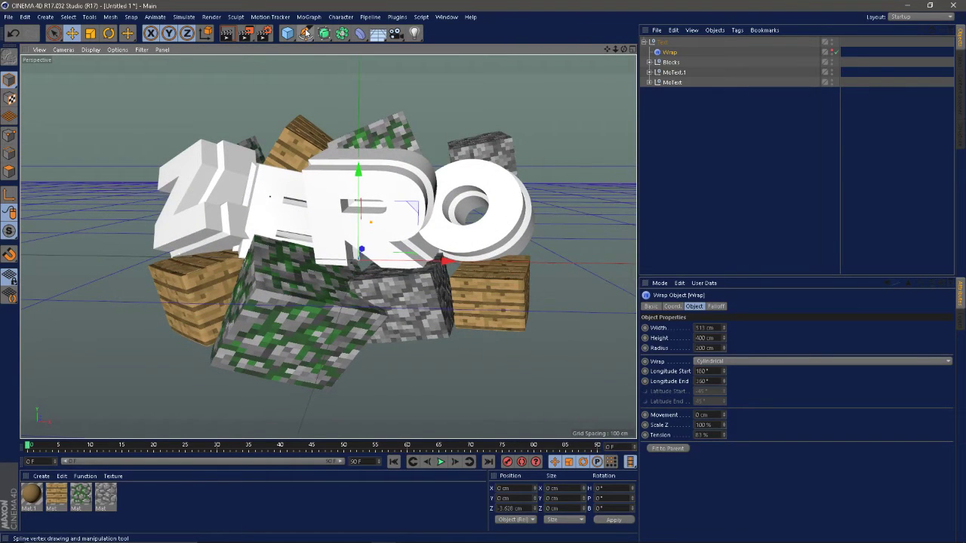
pyautogui.moveTo(309, 36); pyautogui.dragTo(407, 68)
pyautogui.press('t')
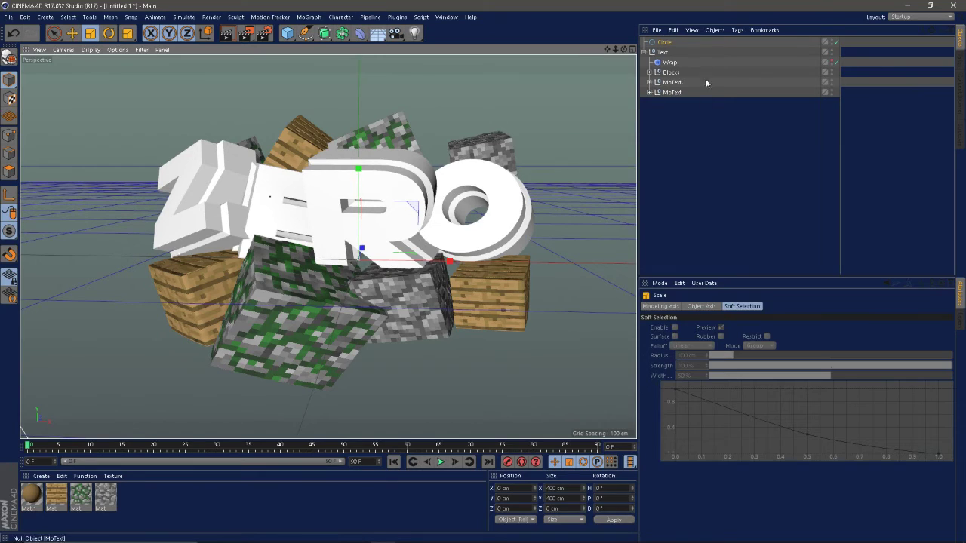
pyautogui.moveTo(466, 160); pyautogui.dragTo(356, 253)
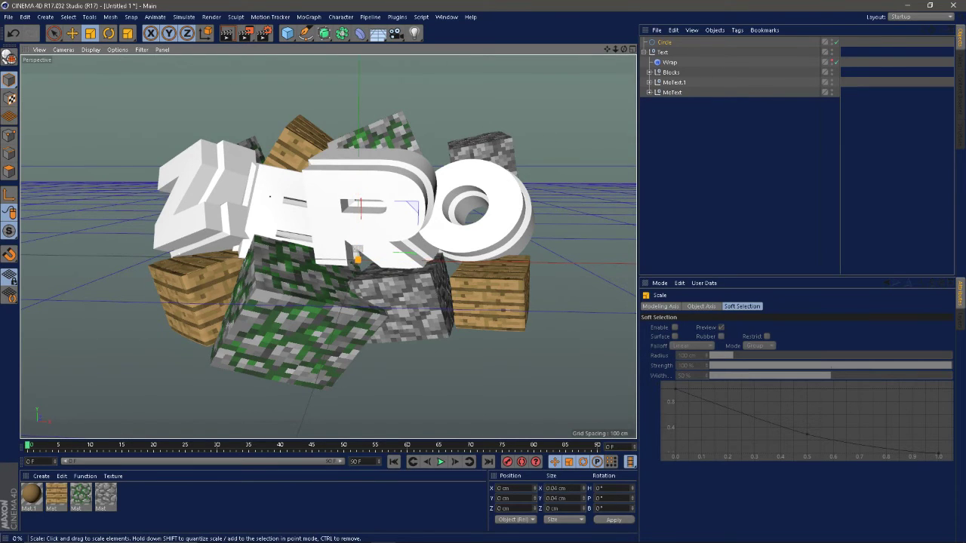
pyautogui.press('e')
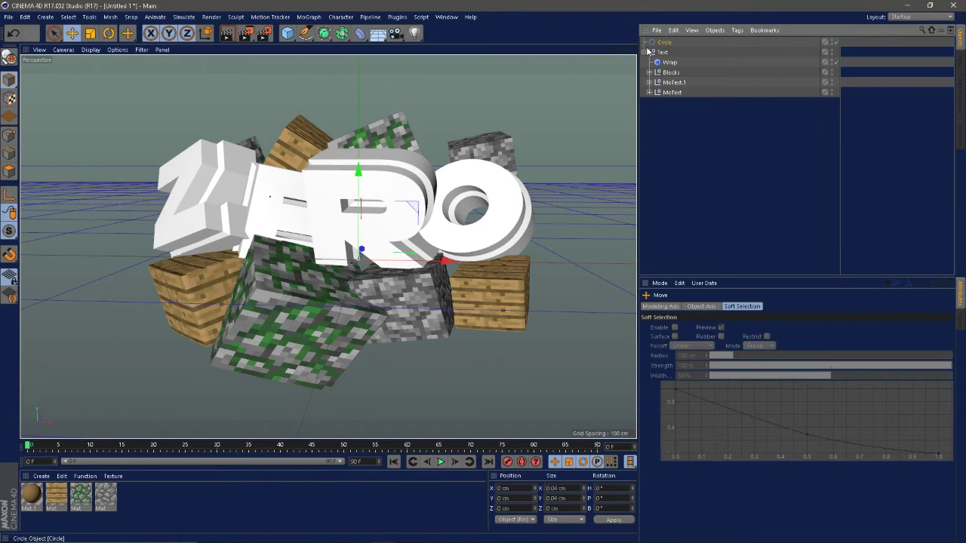
# Add a camera and set its X and Y position and its heading and pitch rotation to 0.
pyautogui.click(397, 34)
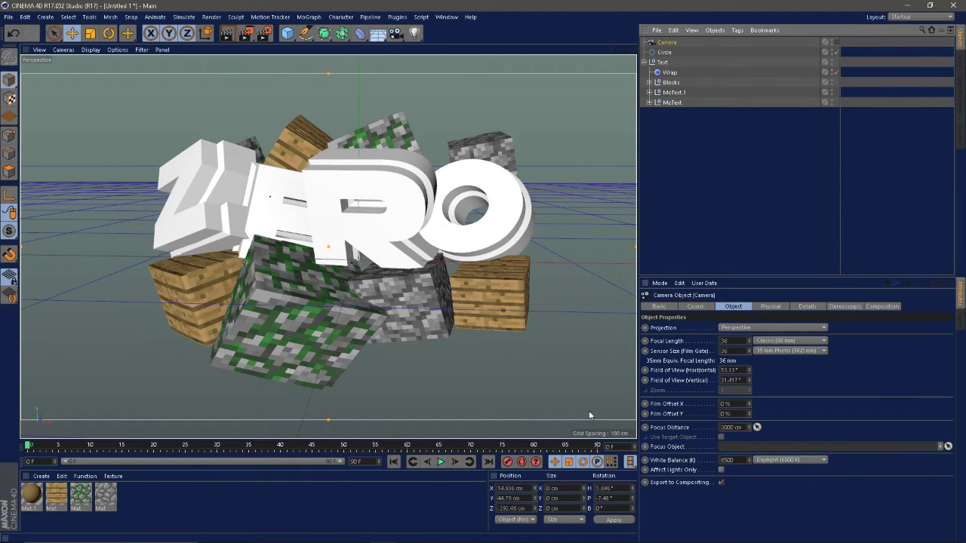
pyautogui.write('0')
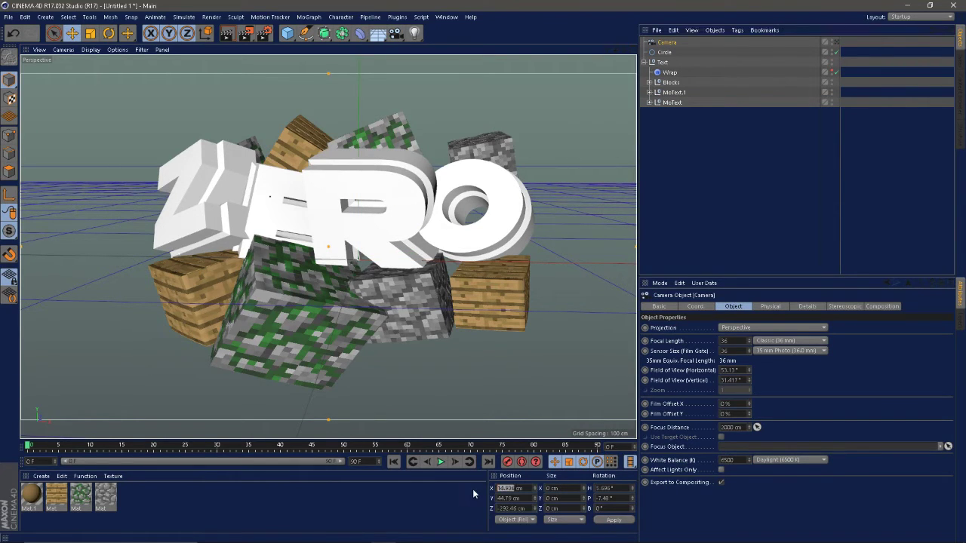
pyautogui.press('Tab')
pyautogui.write('0')
pyautogui.press('Tab')
pyautogui.press('Tab')
pyautogui.press('Tab')
pyautogui.press('Tab')
pyautogui.press('Tab')
pyautogui.write('0')
pyautogui.press('Tab')
pyautogui.write('0')
pyautogui.click(611, 521)
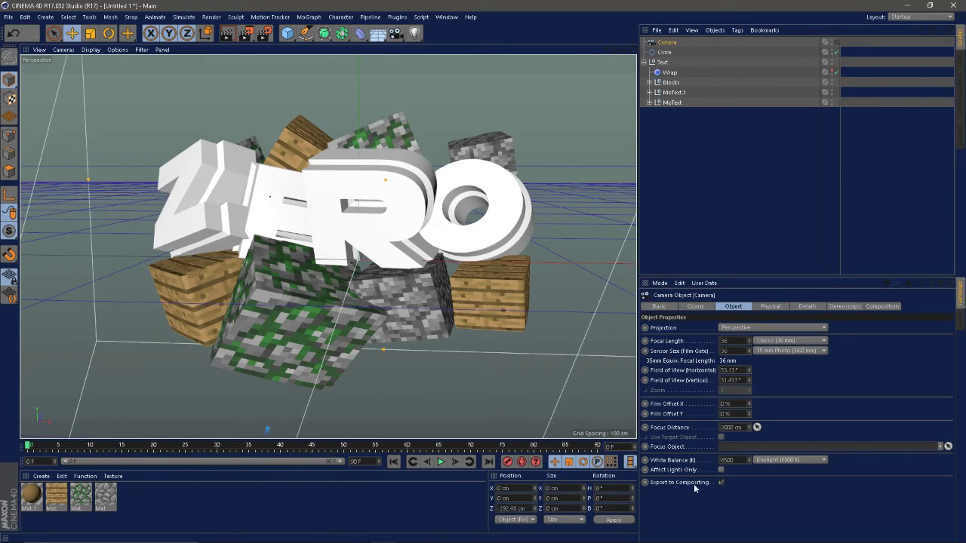
# Nest the camera under the circle spline and look through the camera.
pyautogui.moveTo(671, 44); pyautogui.dragTo(667, 55)
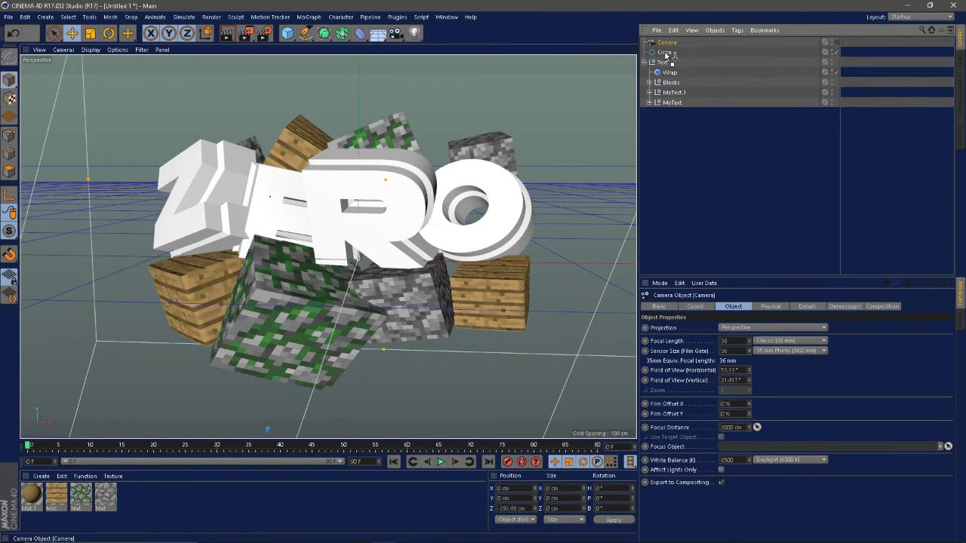
pyautogui.click(833, 53)
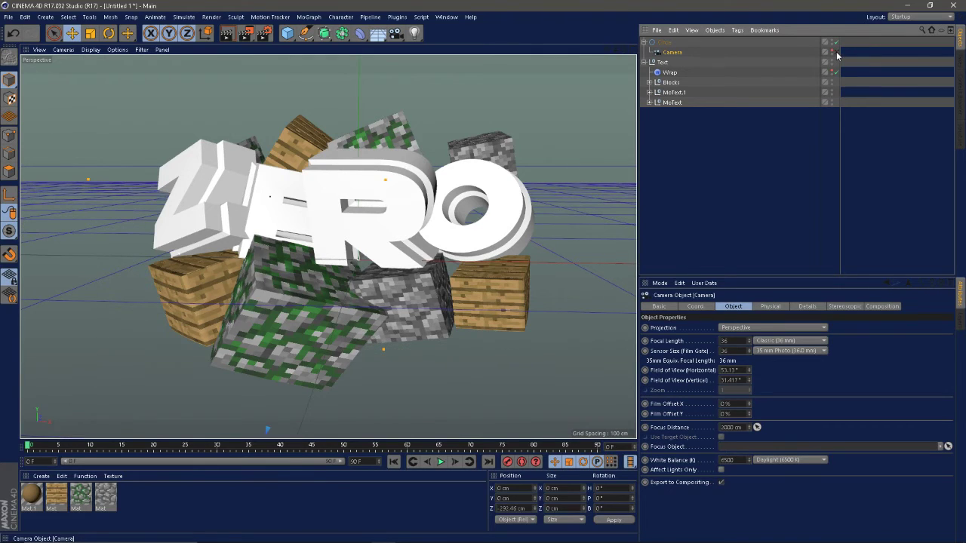
# Rotate the circle spline to a pitch of about -19.5° and a bank of about 4.3°, tilting the camera's view of the text.
pyautogui.click(667, 43)
pyautogui.press('r')
pyautogui.moveTo(425, 168); pyautogui.dragTo(370, 215)
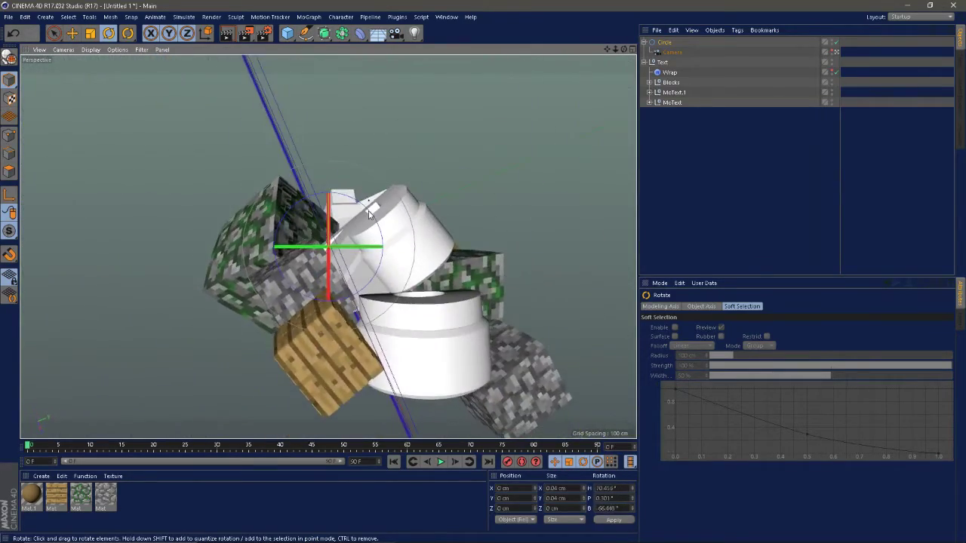
pyautogui.hotkey('ctrl', 'z')
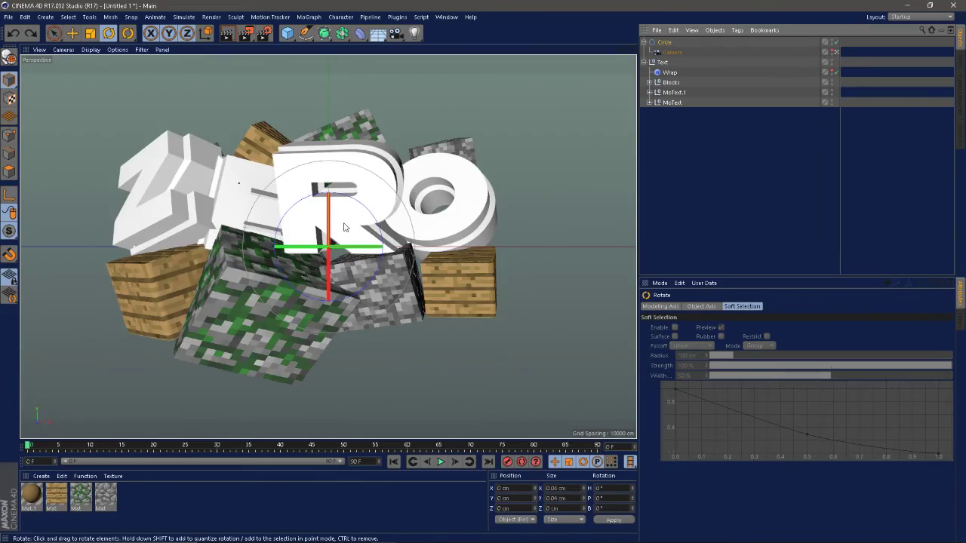
pyautogui.moveTo(343, 227); pyautogui.dragTo(432, 210)
pyautogui.press('e')
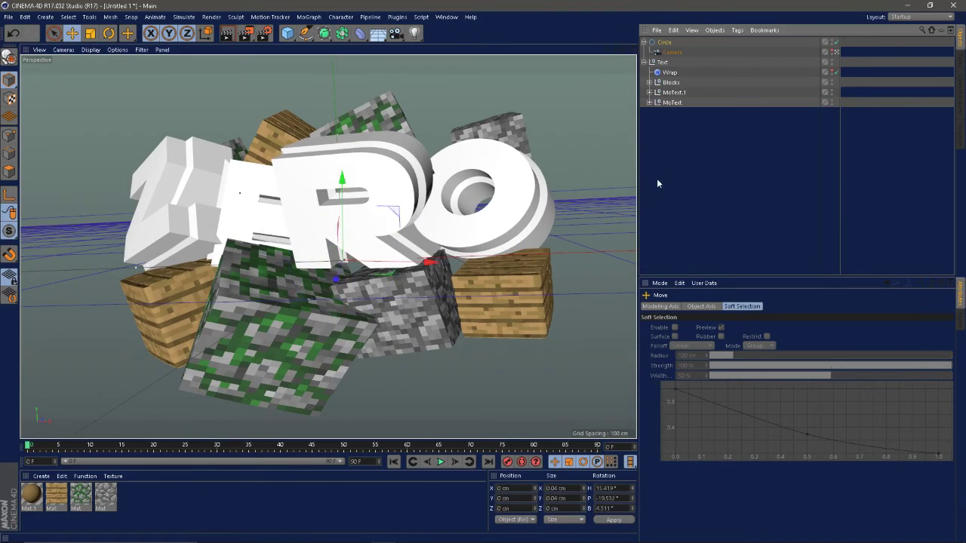
pyautogui.click(657, 183)
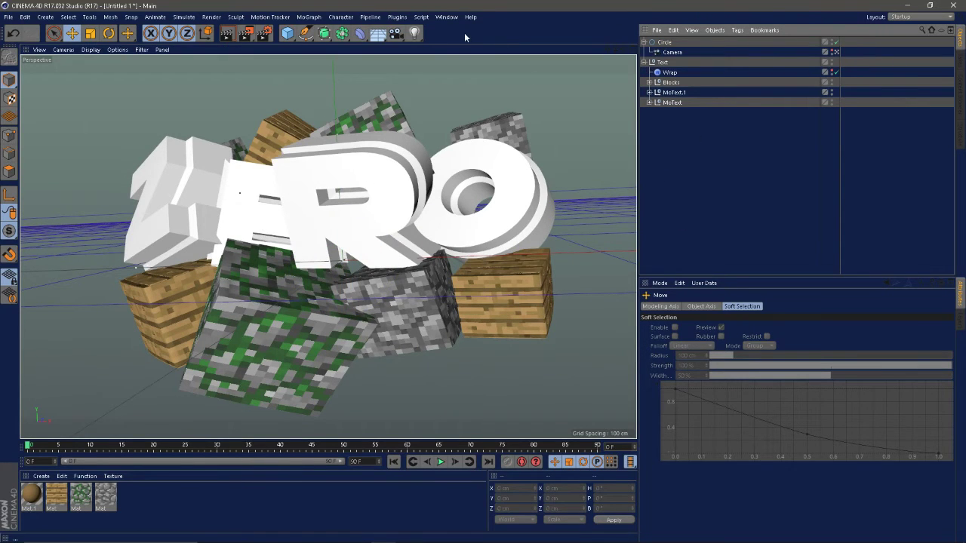
# Assign the mossy material to the Z and planks to the O in MoText, and cobblestone to the E and planks to the R in MoText.1.
pyautogui.click(649, 101)
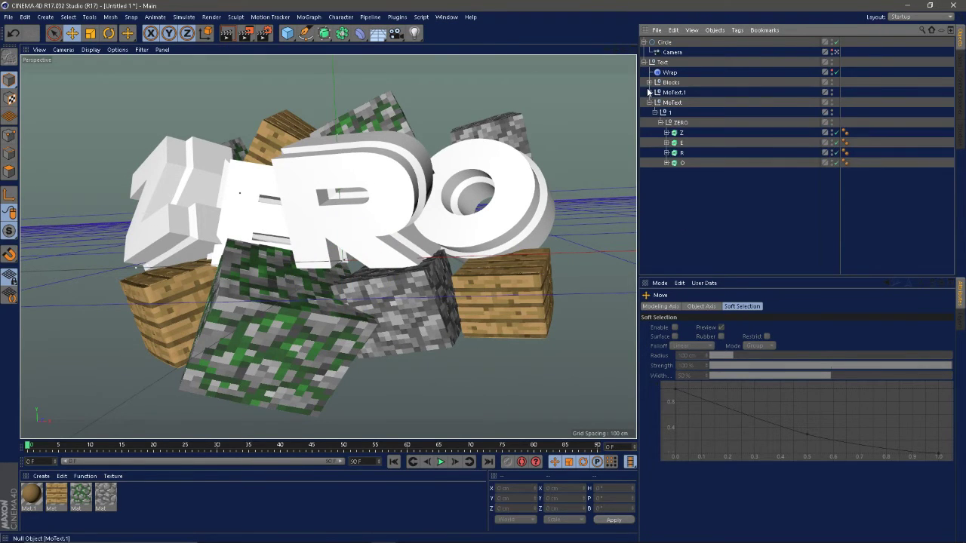
pyautogui.click(649, 92)
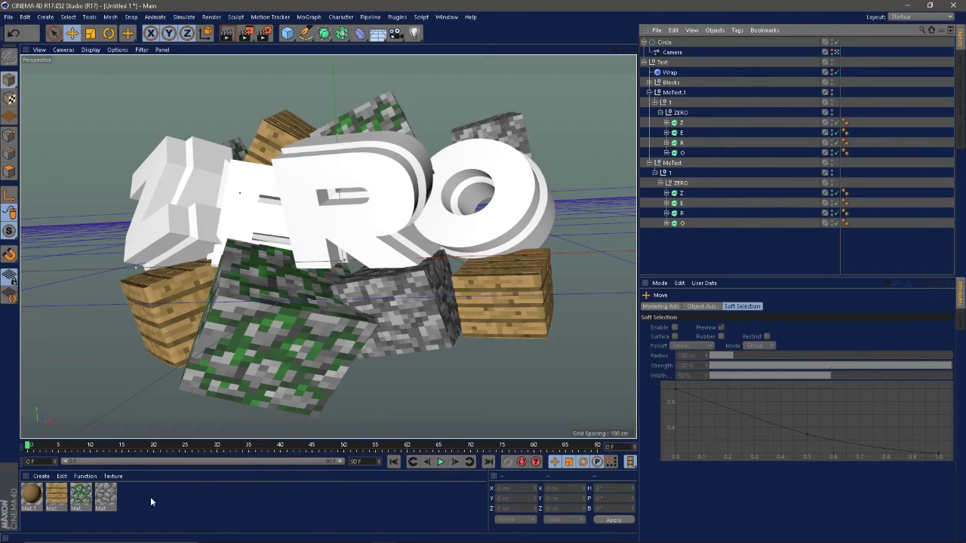
pyautogui.click(294, 322)
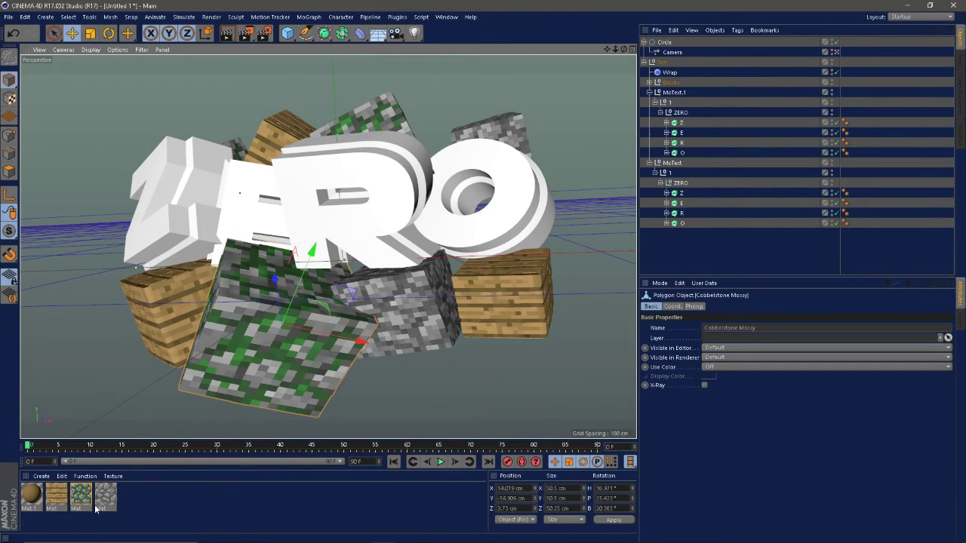
pyautogui.moveTo(89, 505); pyautogui.dragTo(619, 249)
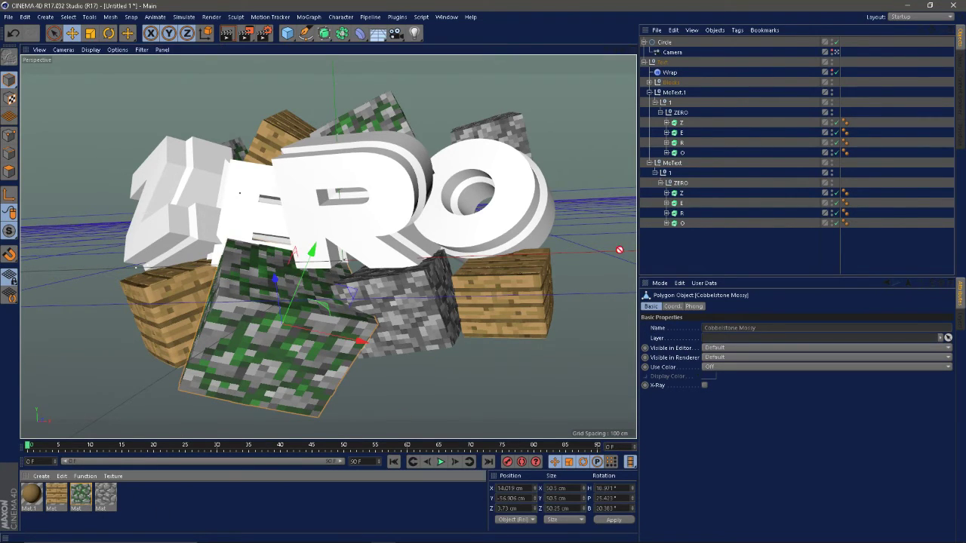
pyautogui.moveTo(670, 190); pyautogui.dragTo(672, 194)
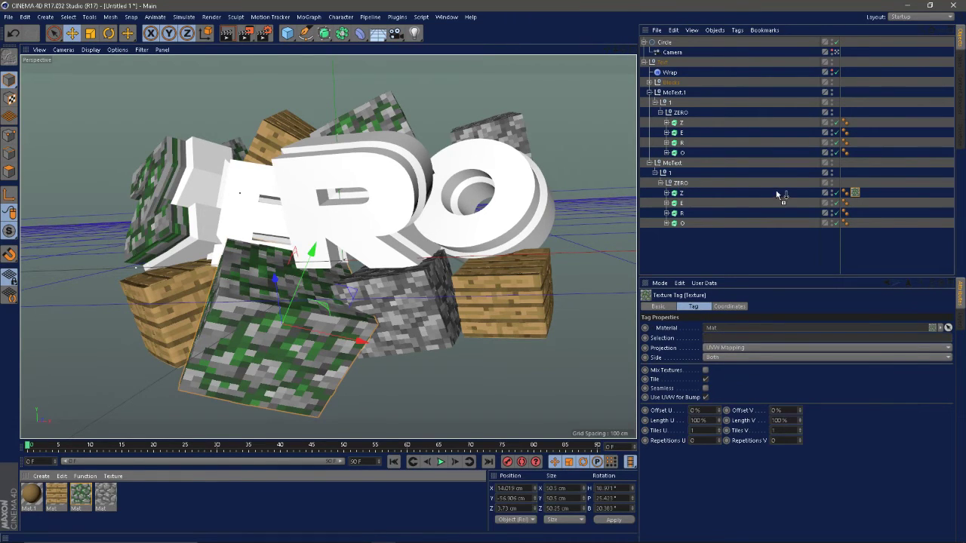
pyautogui.moveTo(777, 195); pyautogui.dragTo(694, 223)
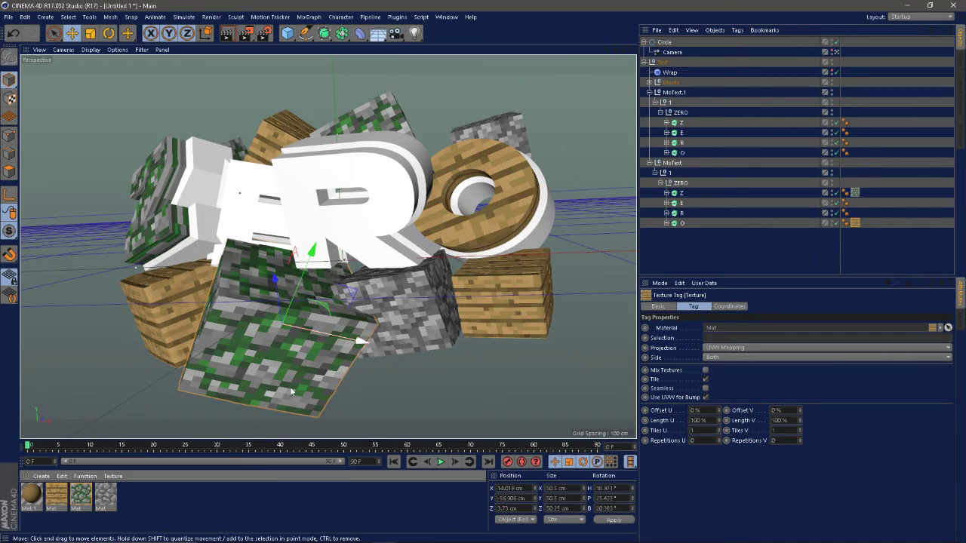
pyautogui.moveTo(689, 141); pyautogui.dragTo(689, 141)
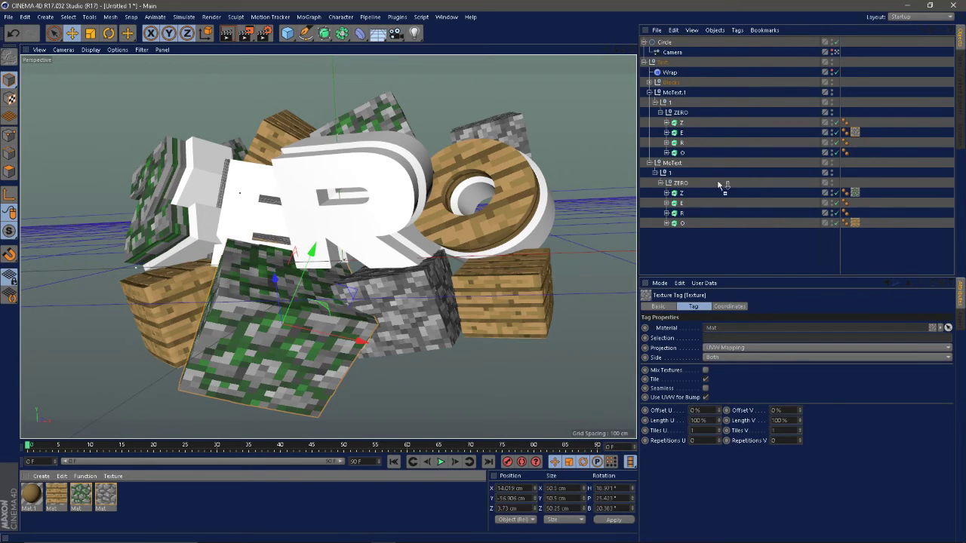
pyautogui.moveTo(688, 144); pyautogui.dragTo(688, 143)
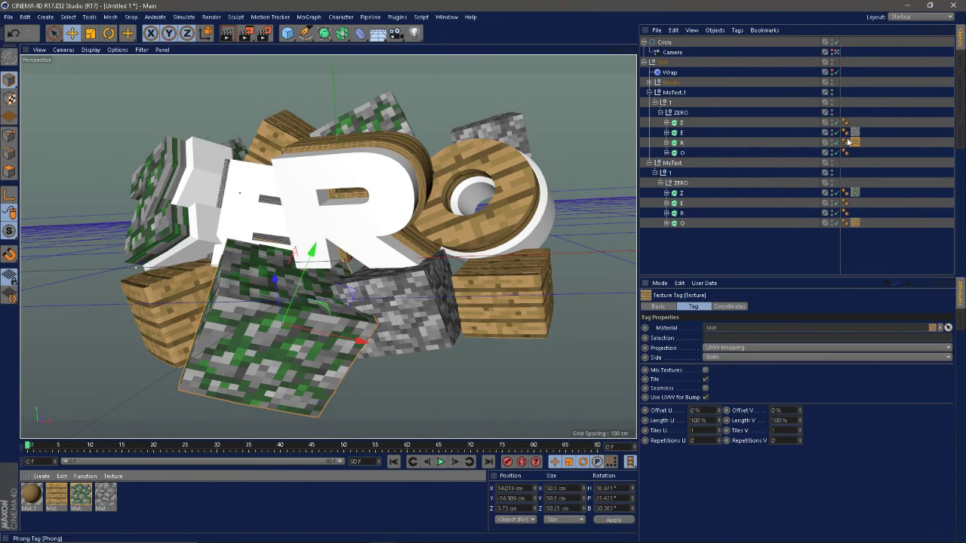
# Set the four letter texture tags to Cubic projection, Seamless tiling and 30% Length U and V.
pyautogui.keyDown('ctrl'); pyautogui.click(855, 193); pyautogui.keyUp('ctrl')
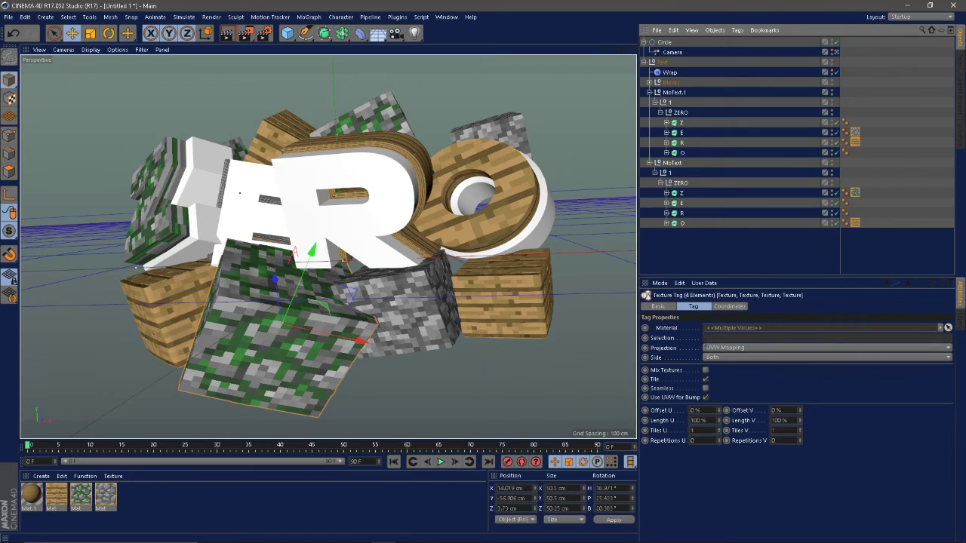
pyautogui.click(732, 348)
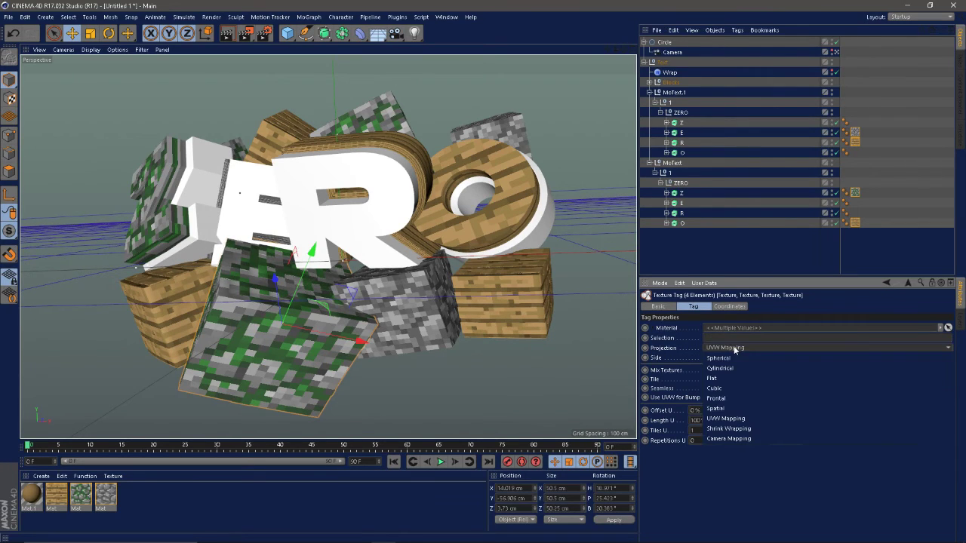
pyautogui.click(716, 388)
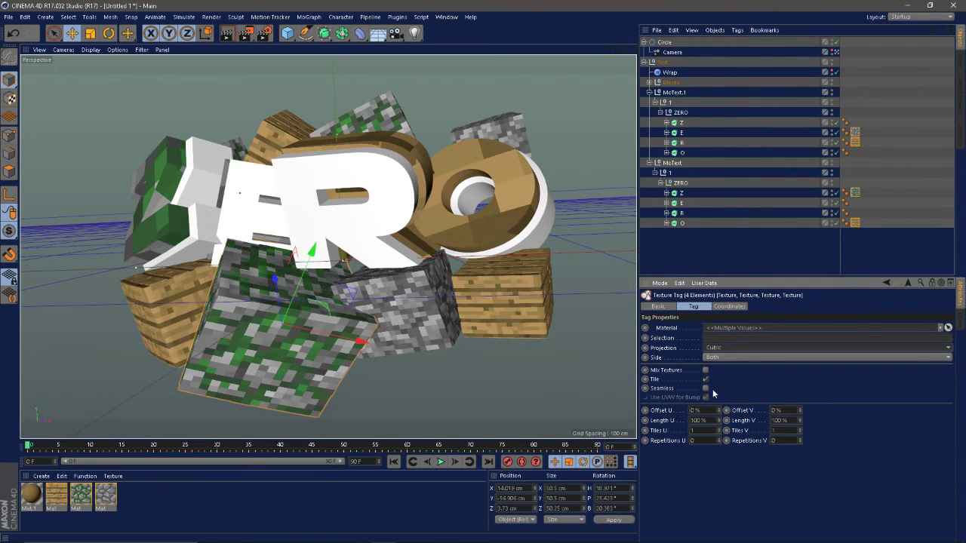
pyautogui.click(705, 389)
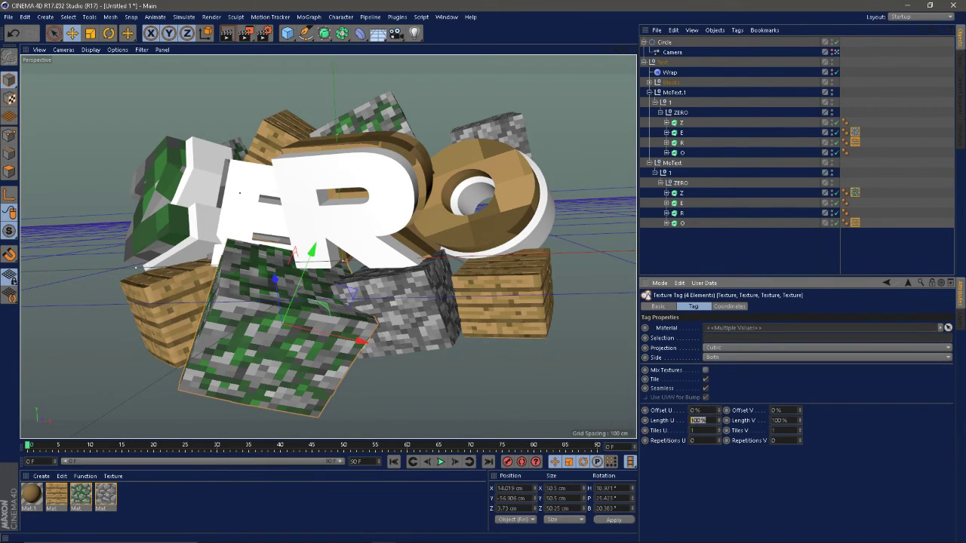
pyautogui.press('Tab')
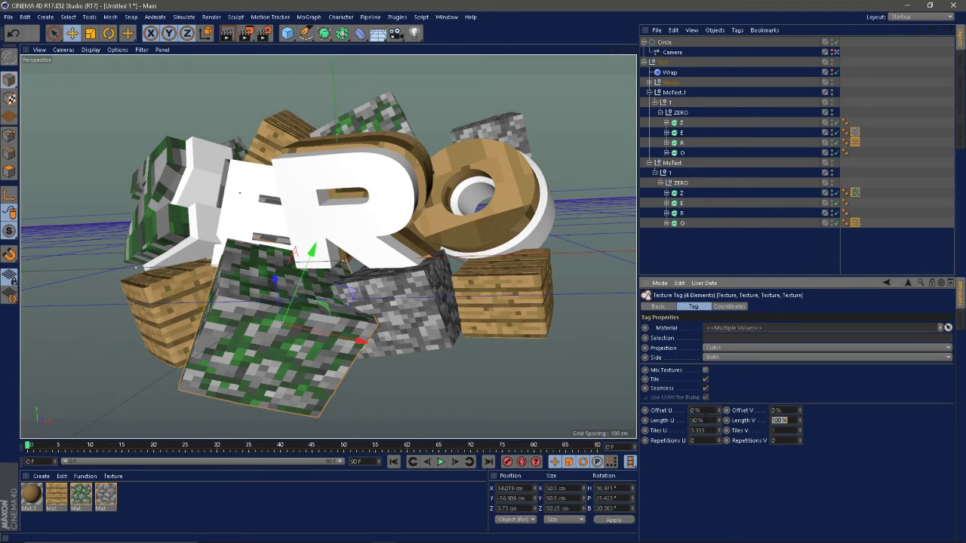
pyautogui.write('30')
pyautogui.press('Return')
pyautogui.click(679, 247)
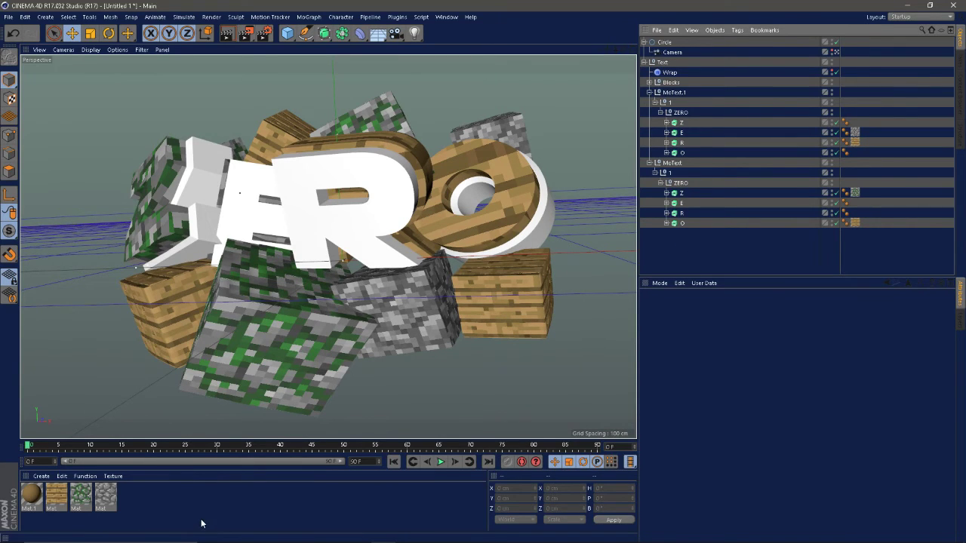
# Create a new material with only the Color channel enabled and set its color to pure white.
pyautogui.doubleClick(232, 495)
pyautogui.doubleClick(31, 494)
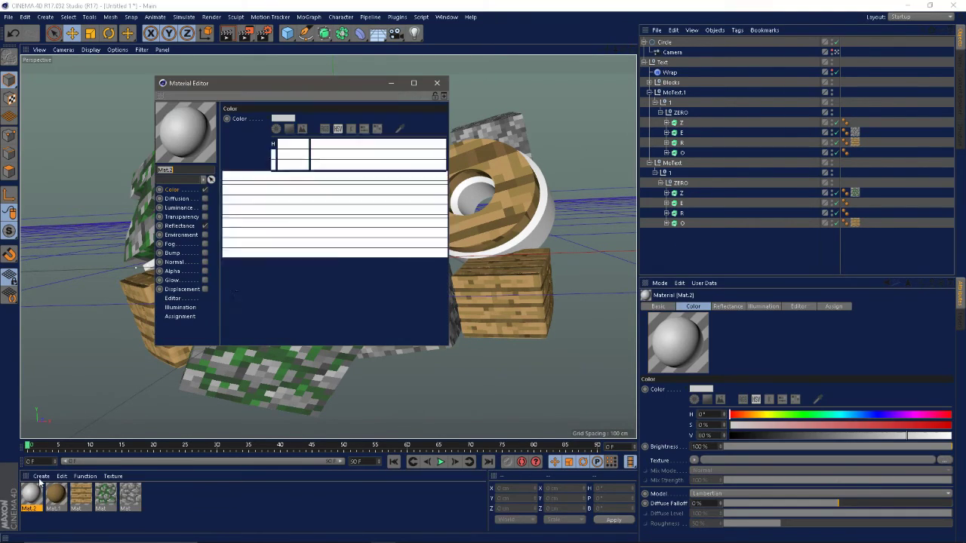
pyautogui.click(205, 225)
pyautogui.click(205, 208)
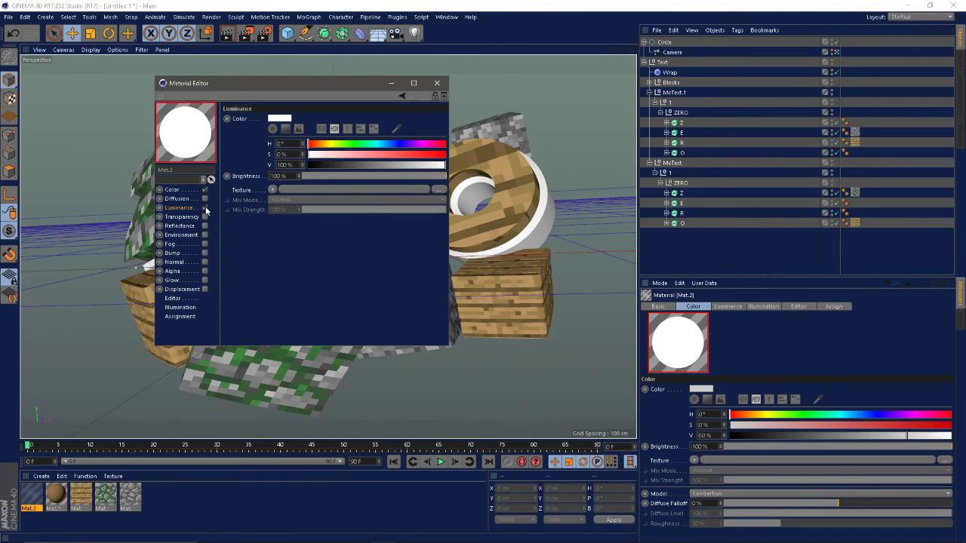
pyautogui.click(204, 209)
pyautogui.click(180, 192)
pyautogui.click(282, 118)
pyautogui.click(275, 144)
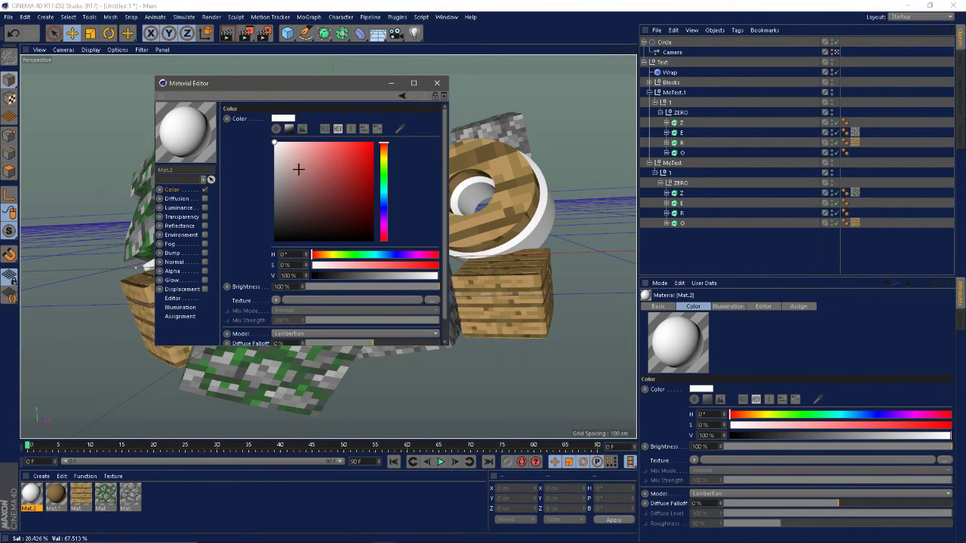
# Create another material without reflectance and set its color to near-black with a brightness value of about 11%.
pyautogui.click(243, 538)
pyautogui.doubleClick(251, 518)
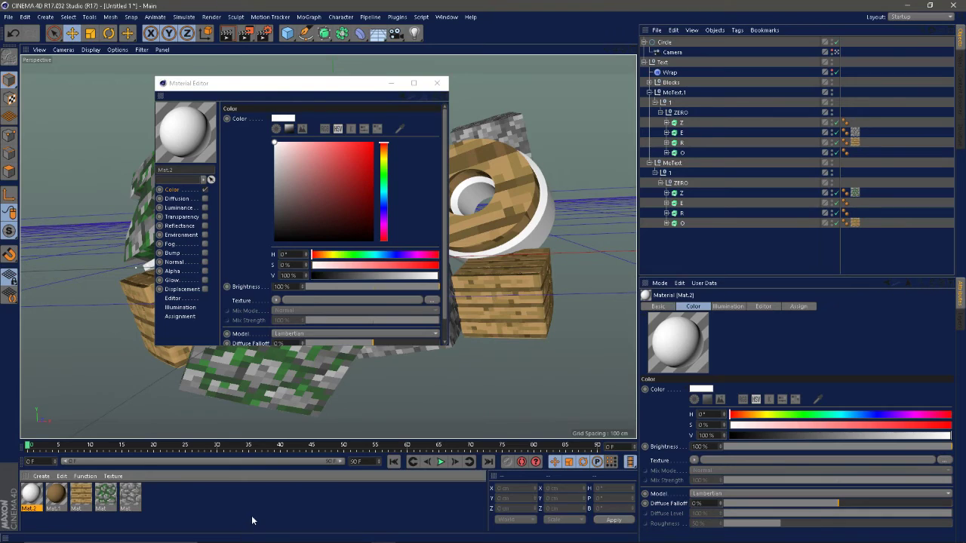
pyautogui.click(205, 226)
pyautogui.click(274, 230)
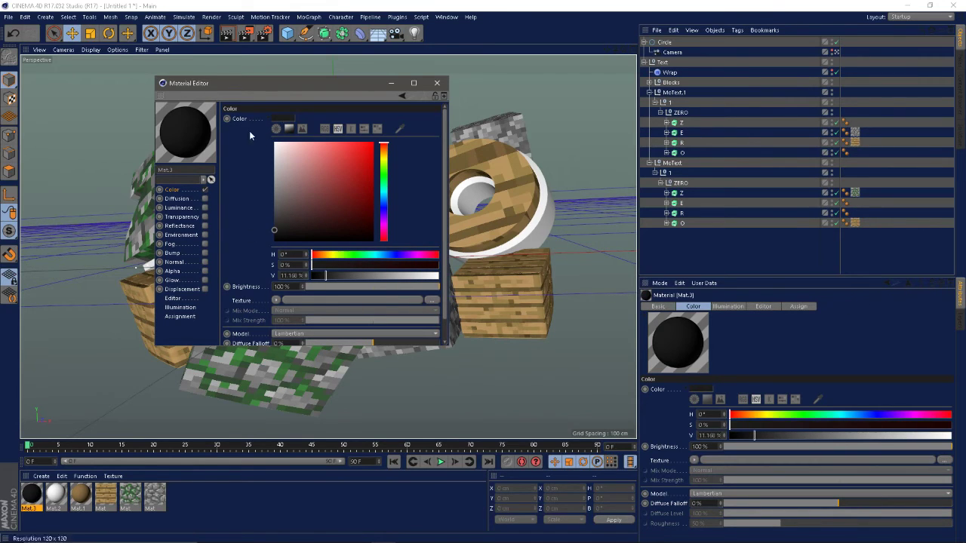
pyautogui.click(437, 83)
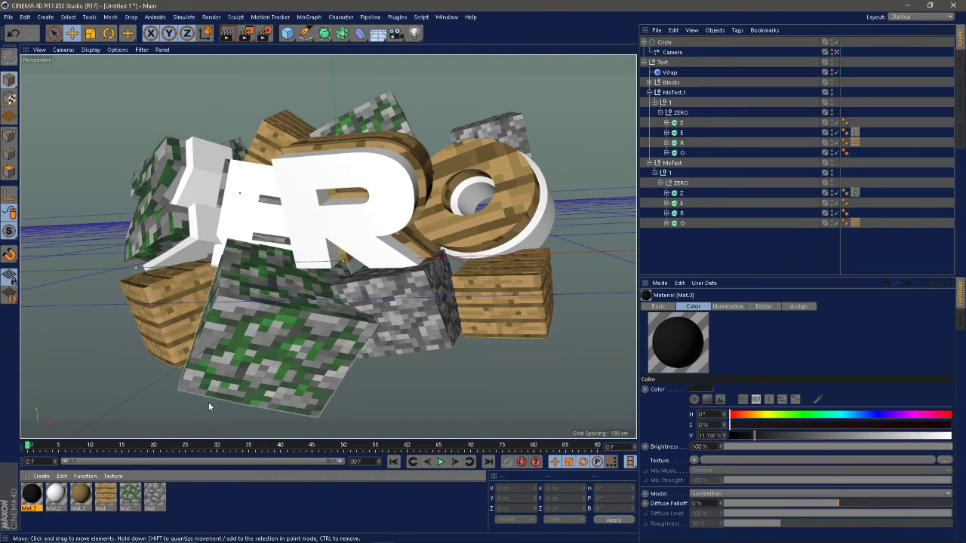
# Apply the near-black material to the Z in MoText.1 and E in MoText, and white to the R in MoText and O in MoText.1.
pyautogui.moveTo(698, 123); pyautogui.dragTo(699, 123)
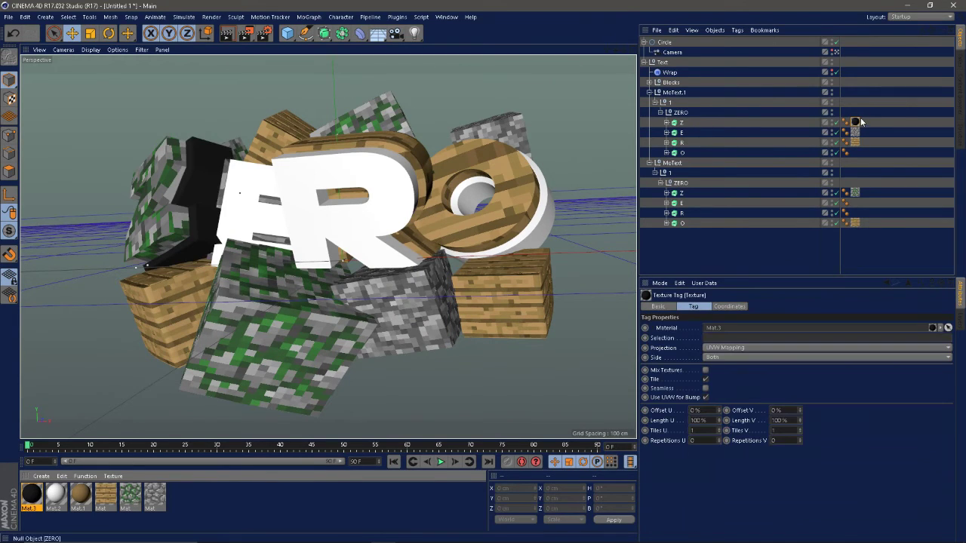
pyautogui.keyDown('ctrl'); pyautogui.moveTo(858, 122); pyautogui.dragTo(855, 202); pyautogui.keyUp('ctrl')
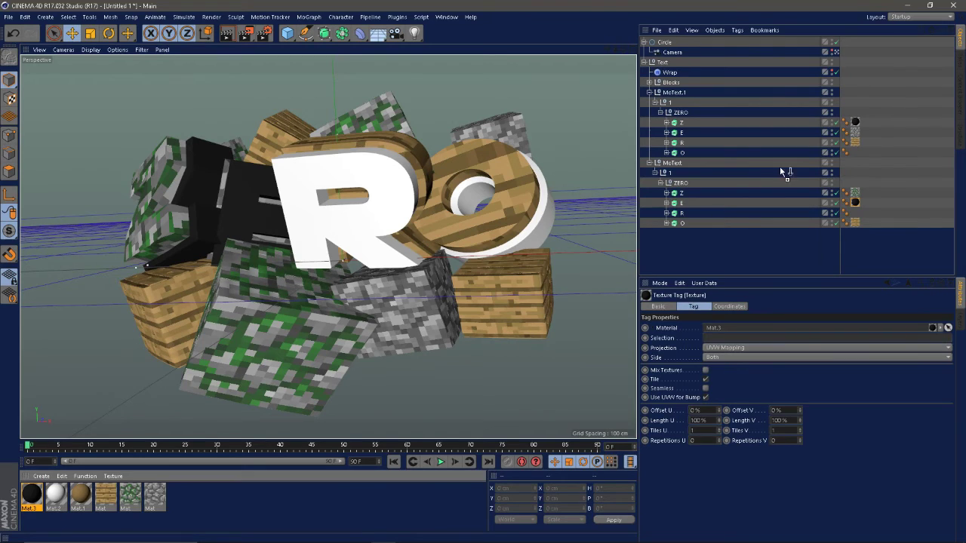
pyautogui.moveTo(702, 217); pyautogui.dragTo(695, 222)
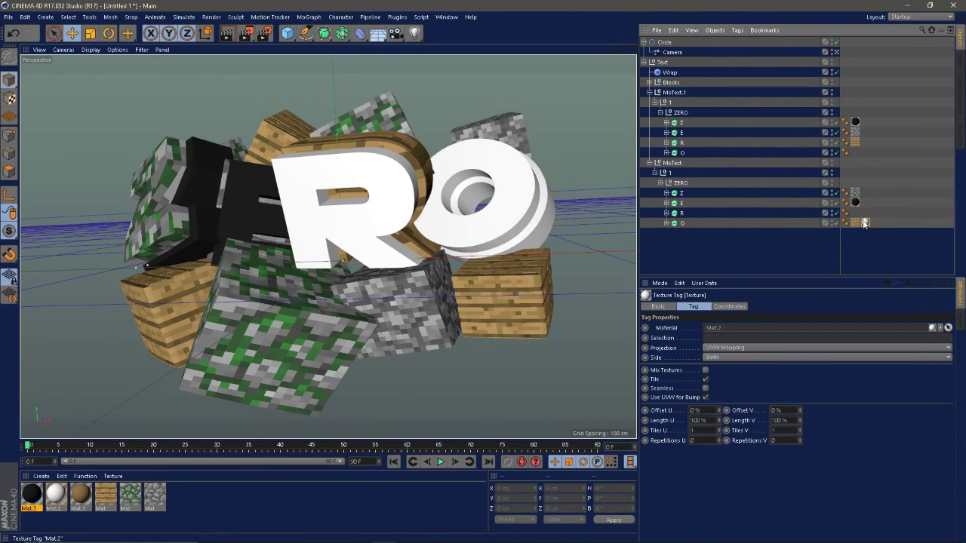
pyautogui.moveTo(865, 223); pyautogui.dragTo(855, 213)
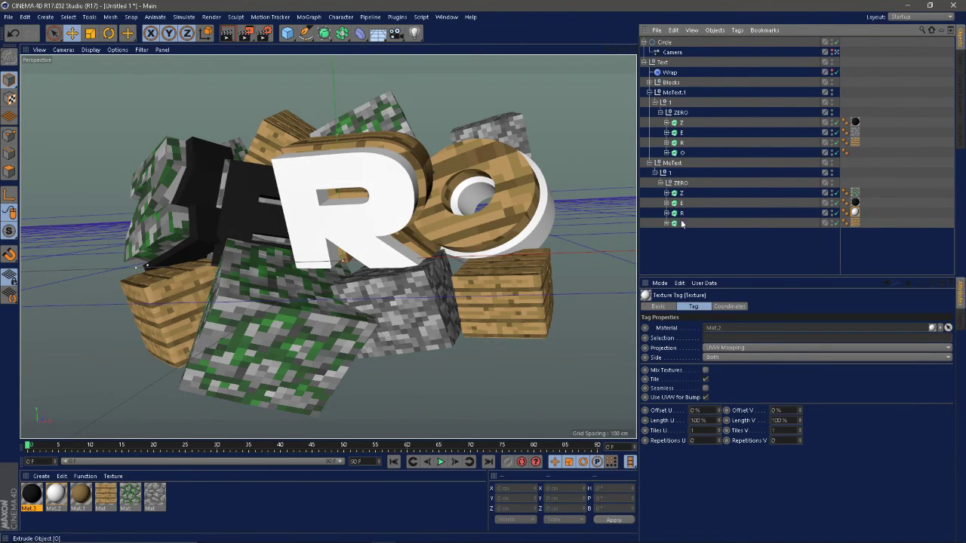
pyautogui.moveTo(52, 494); pyautogui.dragTo(697, 151)
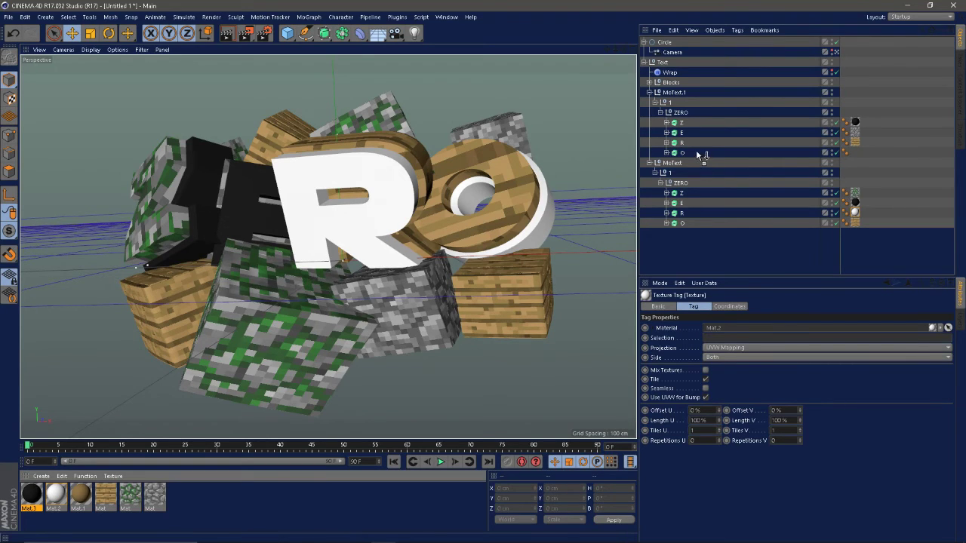
pyautogui.click(648, 92)
pyautogui.click(649, 102)
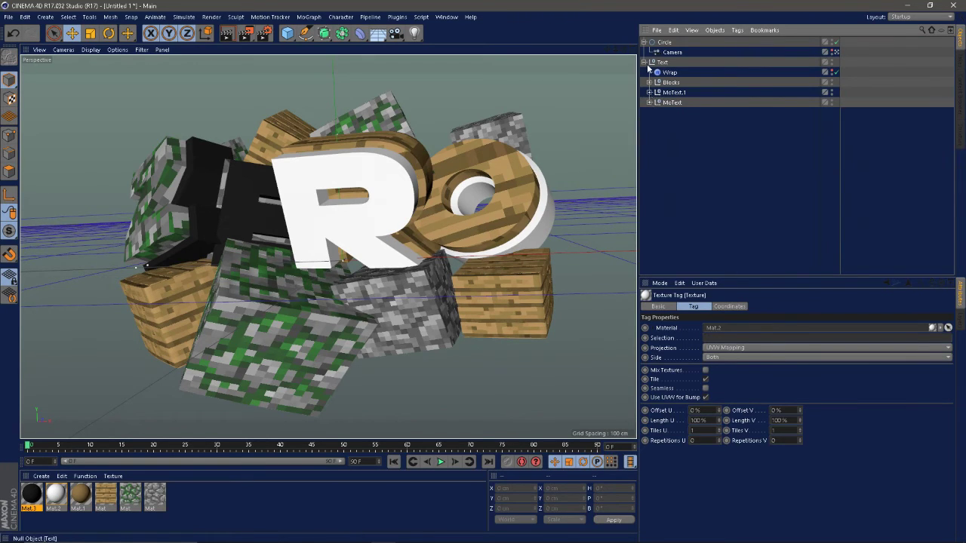
pyautogui.click(643, 62)
# Save the project to the Desktop under the file name Text.
pyautogui.hotkey('ctrl', 's')
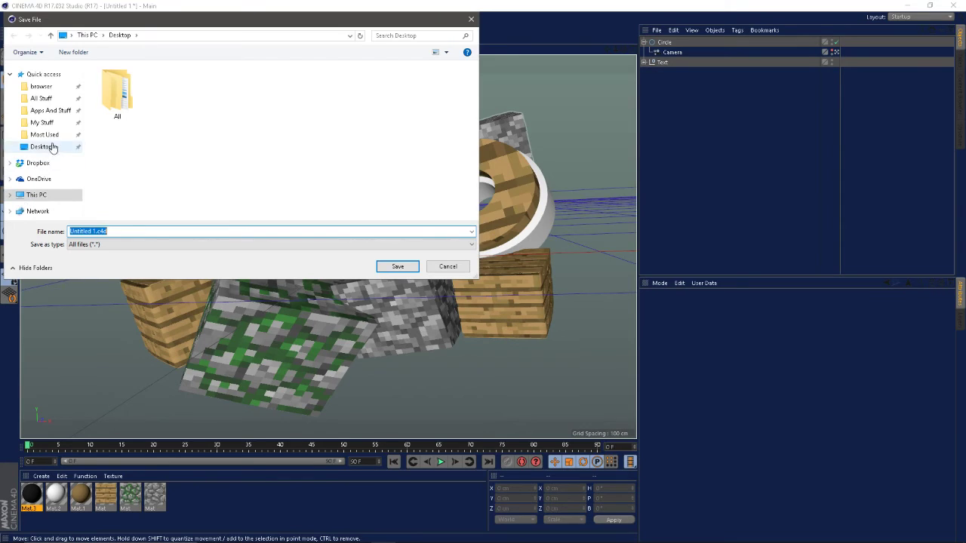
pyautogui.click(41, 146)
pyautogui.click(139, 242)
pyautogui.click(138, 242)
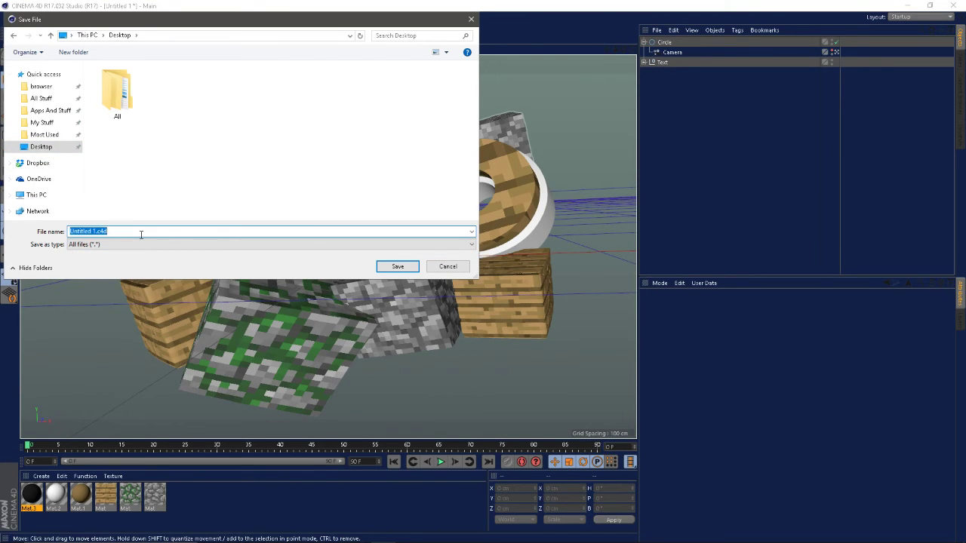
pyautogui.write('Text')
pyautogui.press('Return')
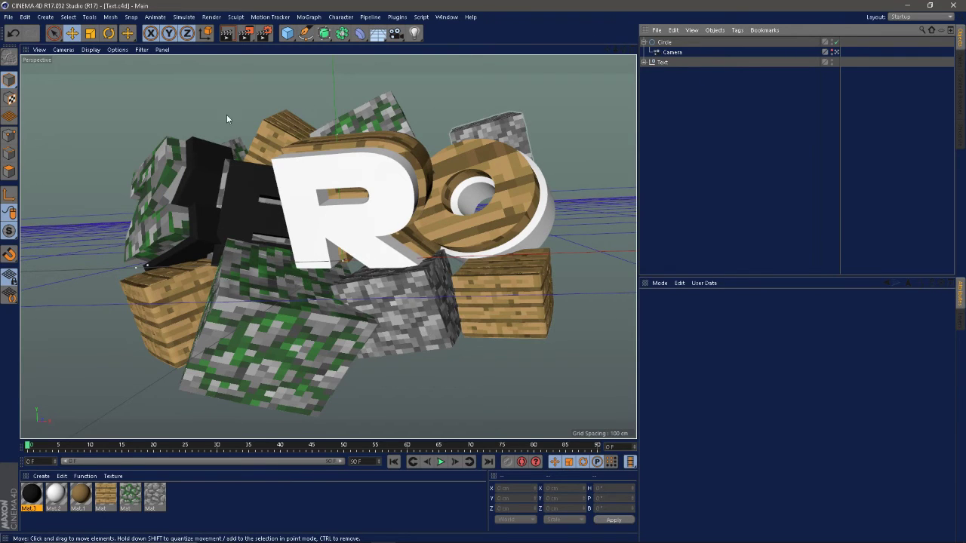
# Load the skeleton model from the Skeleton Rig preset in the Content Browser into the scene.
pyautogui.click(448, 17)
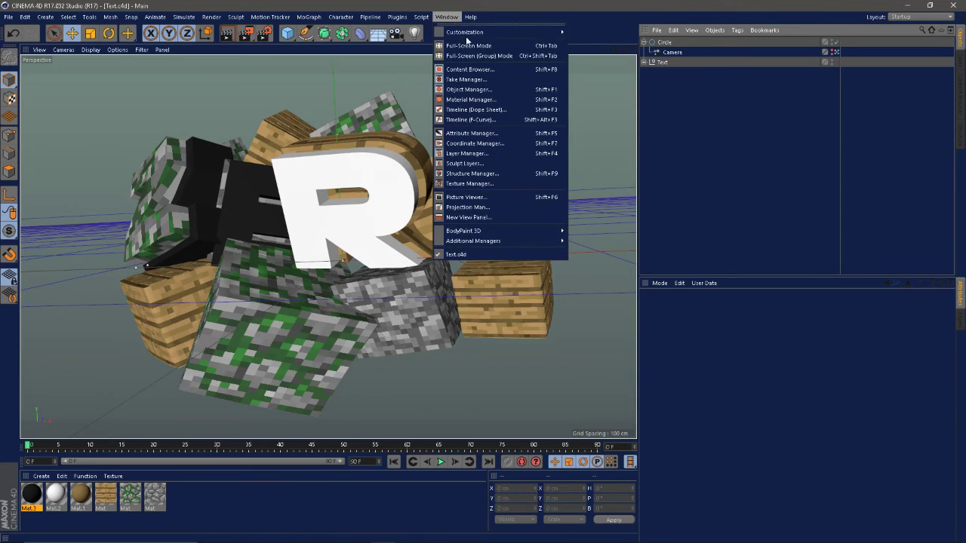
pyautogui.click(469, 69)
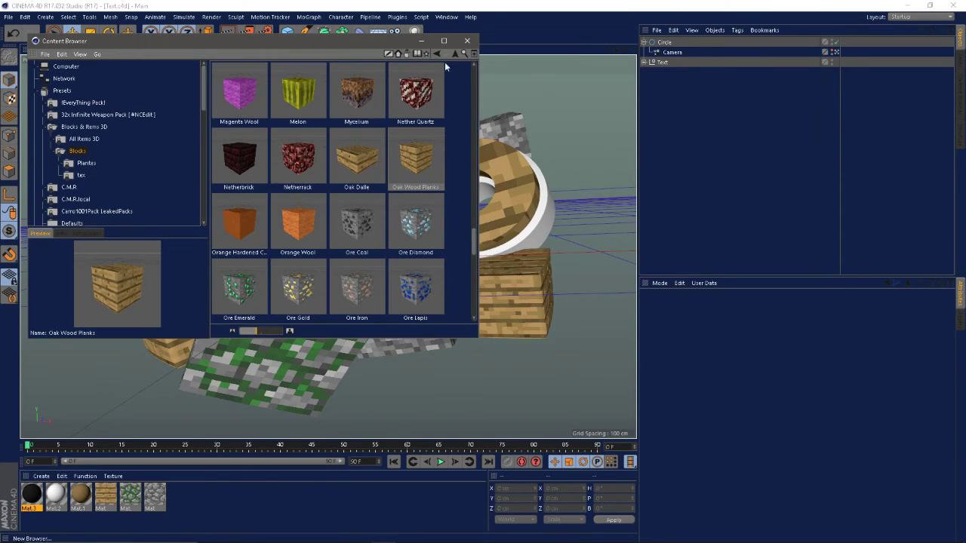
pyautogui.click(48, 127)
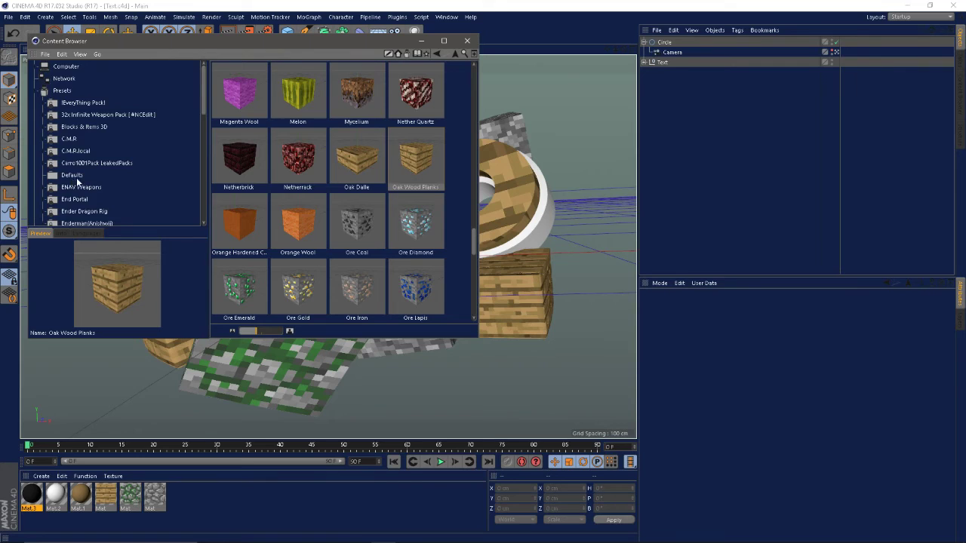
pyautogui.scroll(-10, 88, 169)
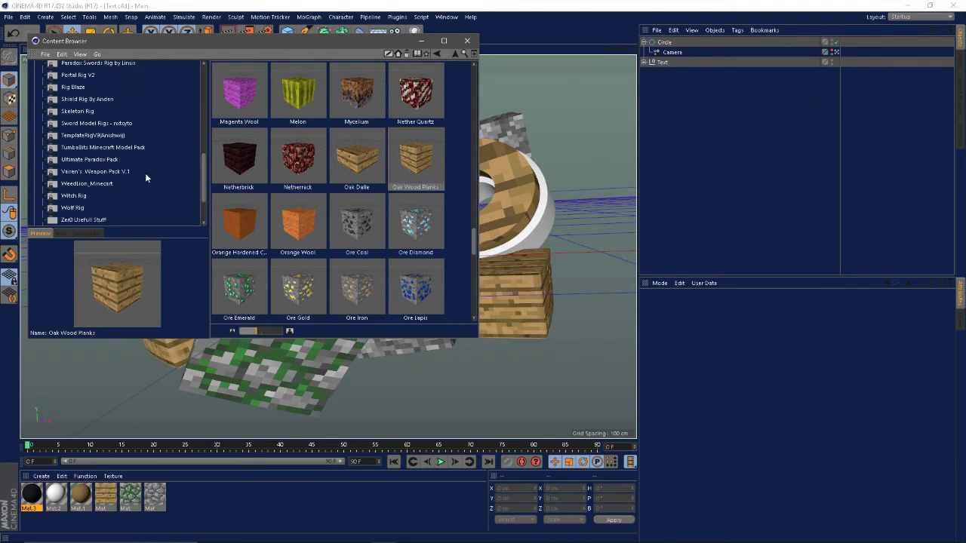
pyautogui.click(77, 111)
pyautogui.doubleClick(355, 98)
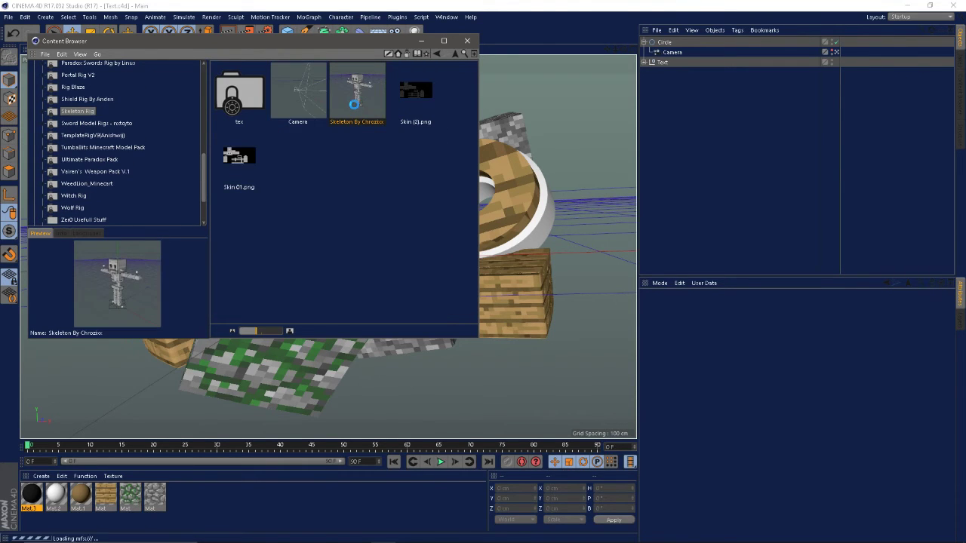
pyautogui.click(468, 40)
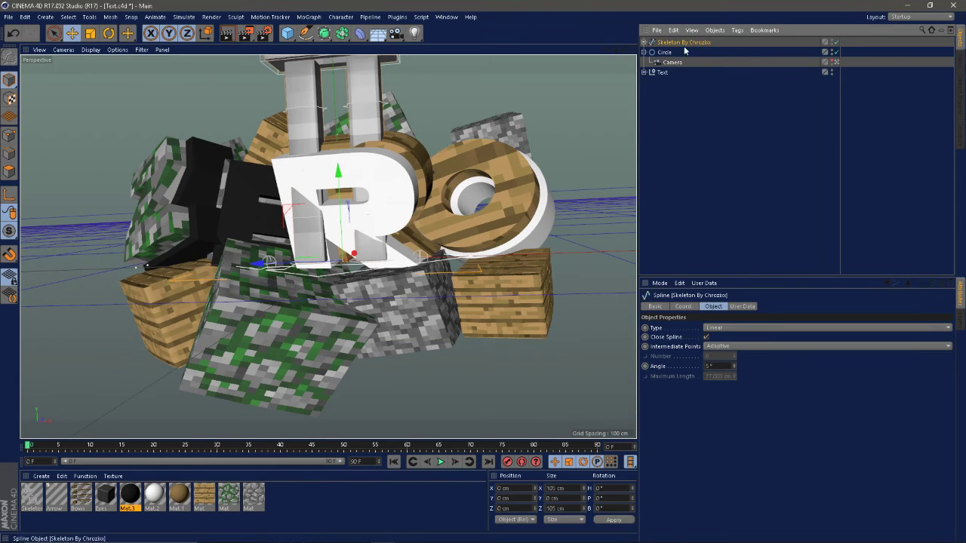
# Leave the scene camera's view and examine the imported skeleton rig and its layers.
pyautogui.click(837, 61)
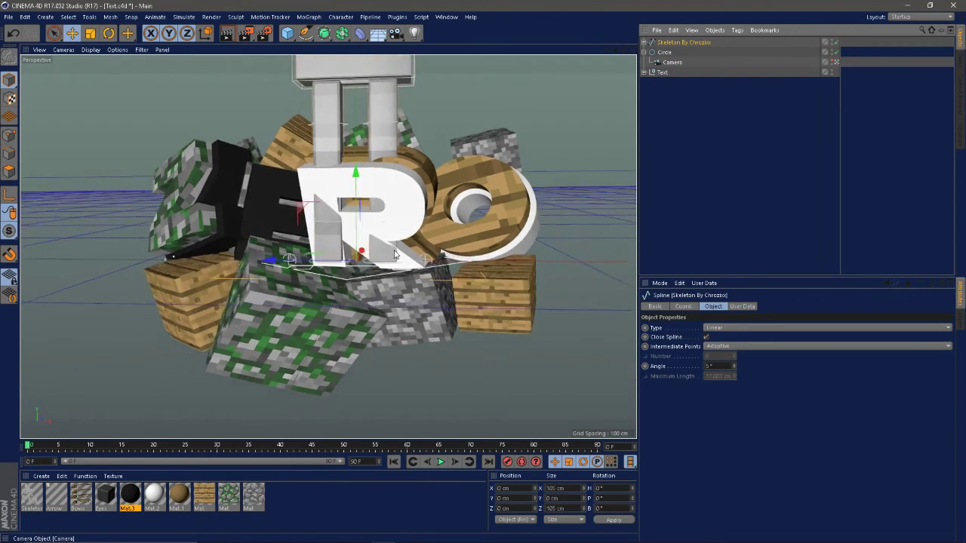
pyautogui.keyDown('alt'); pyautogui.moveTo(328, 305); pyautogui.dragTo(347, 205); pyautogui.keyUp('alt')
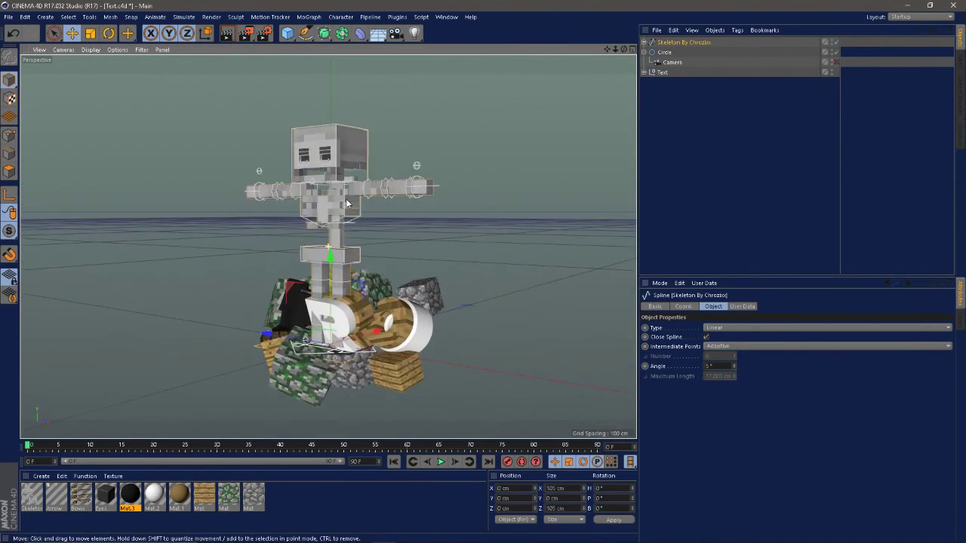
pyautogui.keyDown('alt'); pyautogui.moveTo(347, 189); pyautogui.dragTo(371, 209, button='middle'); pyautogui.keyUp('alt')
pyautogui.scroll(4, 370, 210)
pyautogui.keyDown('alt'); pyautogui.moveTo(371, 209); pyautogui.dragTo(415, 238); pyautogui.keyUp('alt')
pyautogui.click(960, 317)
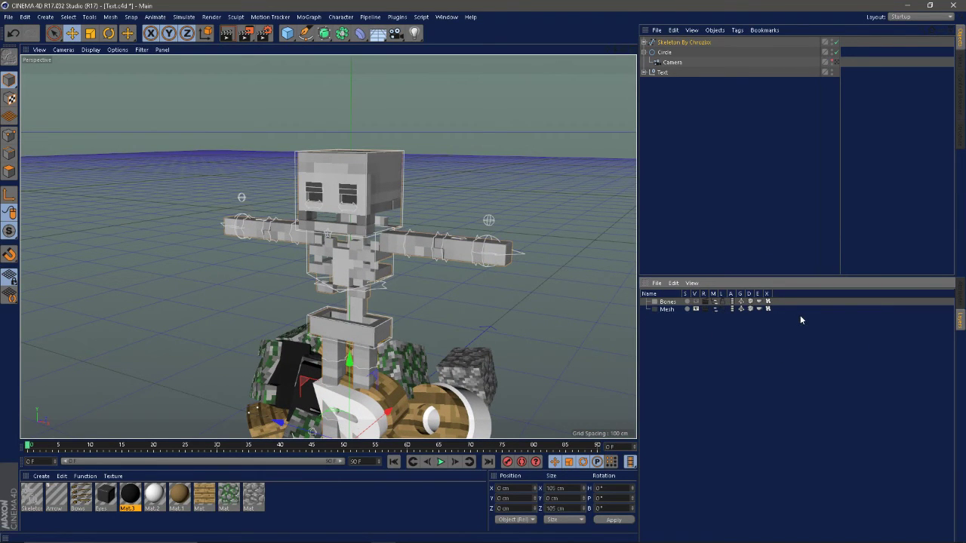
pyautogui.click(961, 295)
pyautogui.click(743, 139)
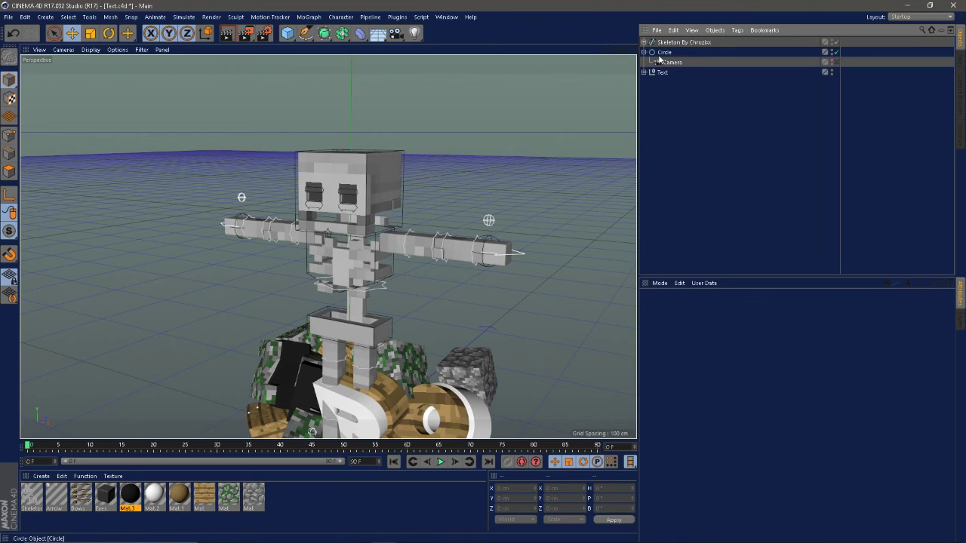
# Pull the Head out of the skeleton rig's hierarchy to the top level and delete the rest of the rig.
pyautogui.click(349, 175)
pyautogui.click(644, 42)
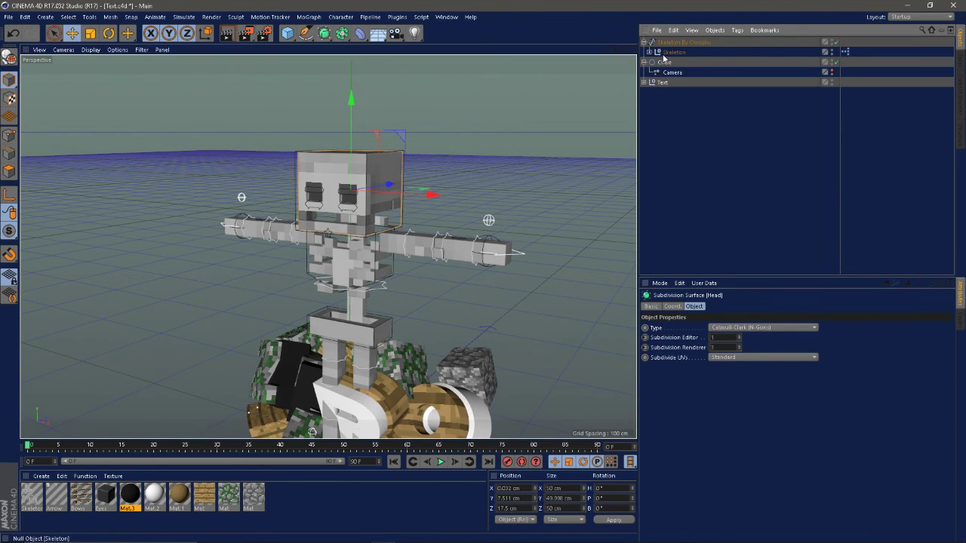
pyautogui.click(649, 52)
pyautogui.click(655, 72)
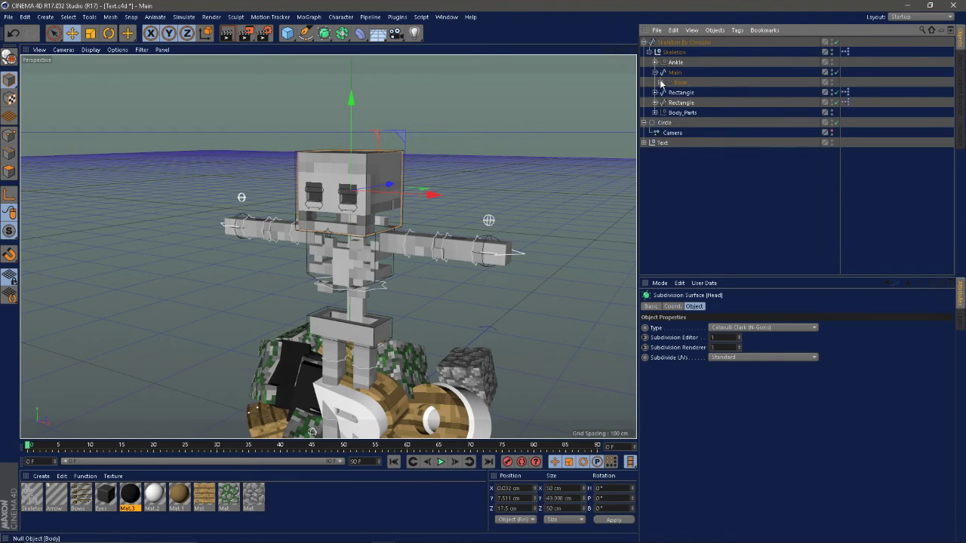
pyautogui.click(660, 82)
pyautogui.click(666, 122)
pyautogui.moveTo(687, 133); pyautogui.dragTo(684, 39)
pyautogui.click(684, 53)
pyautogui.press('Delete')
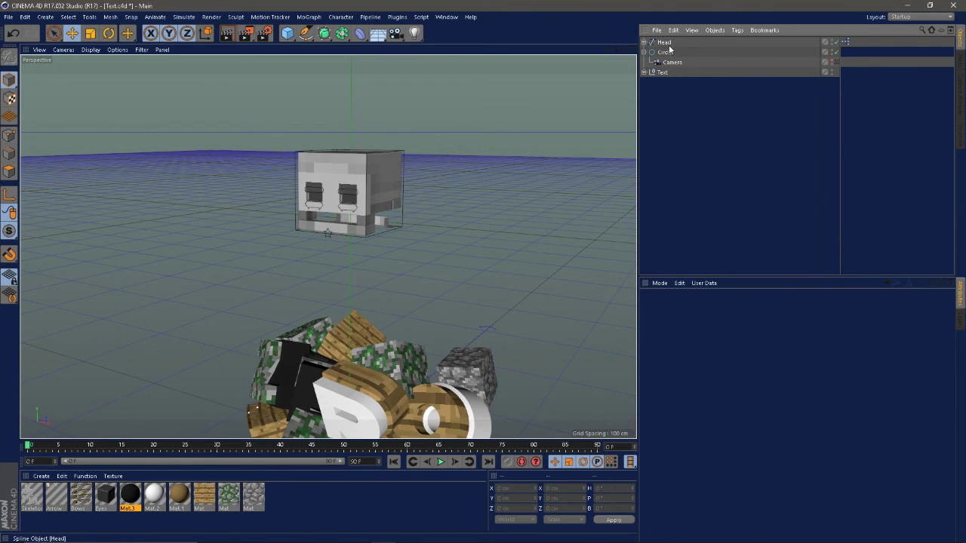
# Move the skeleton head down to the text and place it over the letter O.
pyautogui.click(668, 43)
pyautogui.keyDown('alt'); pyautogui.moveTo(414, 231); pyautogui.dragTo(403, 177); pyautogui.keyUp('alt')
pyautogui.scroll(-3, 400, 189)
pyautogui.keyDown('alt'); pyautogui.moveTo(386, 226); pyautogui.dragTo(394, 156, button='middle'); pyautogui.keyUp('alt')
pyautogui.keyDown('alt'); pyautogui.moveTo(394, 156); pyautogui.dragTo(391, 284); pyautogui.keyUp('alt')
pyautogui.keyDown('alt'); pyautogui.moveTo(371, 328); pyautogui.dragTo(552, 279); pyautogui.keyUp('alt')
pyautogui.scroll(4, 411, 319)
pyautogui.keyDown('alt'); pyautogui.moveTo(552, 278); pyautogui.dragTo(488, 267, button='middle'); pyautogui.keyUp('alt')
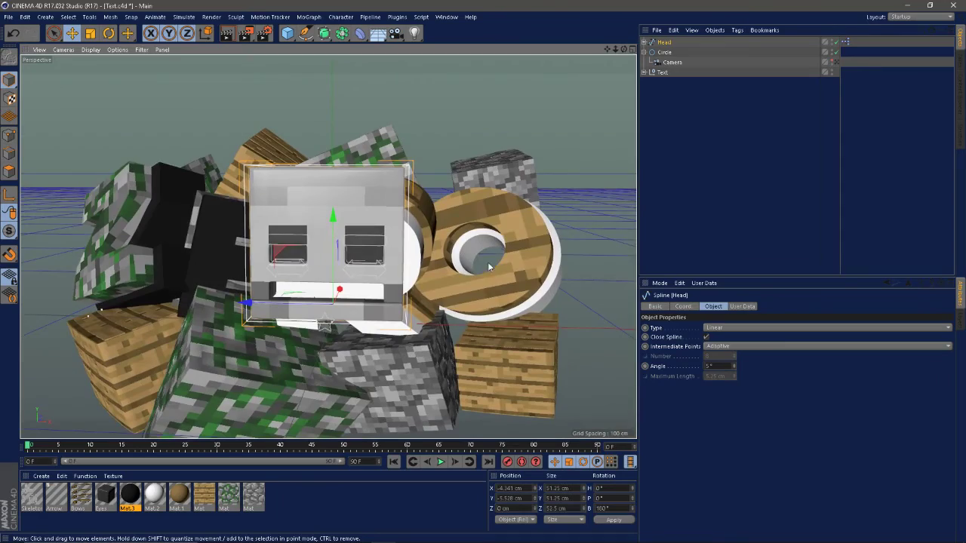
pyautogui.moveTo(438, 266)
pyautogui.keyDown('alt'); pyautogui.mouseDown()
pyautogui.moveTo(427, 281)
pyautogui.moveTo(324, 231)
pyautogui.moveTo(341, 256)
pyautogui.moveTo(369, 260)
pyautogui.moveTo(416, 266)
pyautogui.moveTo(481, 251)
pyautogui.moveTo(296, 256)
pyautogui.moveTo(434, 255)
pyautogui.mouseUp(); pyautogui.keyUp('alt')
pyautogui.moveTo(349, 247); pyautogui.dragTo(393, 254)
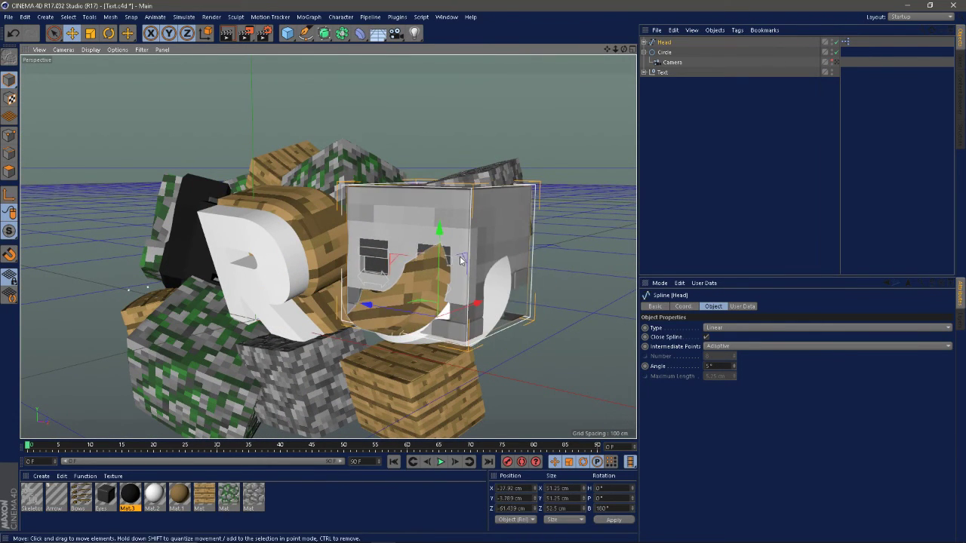
# Rotate the skeleton head so it tilts and turns away from the R.
pyautogui.keyDown('alt'); pyautogui.moveTo(461, 260); pyautogui.dragTo(462, 293); pyautogui.keyUp('alt')
pyautogui.press('r')
pyautogui.moveTo(422, 326); pyautogui.dragTo(523, 315)
# Open the skeleton's mouth by moving the jaw's star controller down about 20 cm.
pyautogui.press('e')
pyautogui.keyDown('alt'); pyautogui.moveTo(376, 303); pyautogui.dragTo(435, 332); pyautogui.keyUp('alt')
pyautogui.click(434, 334)
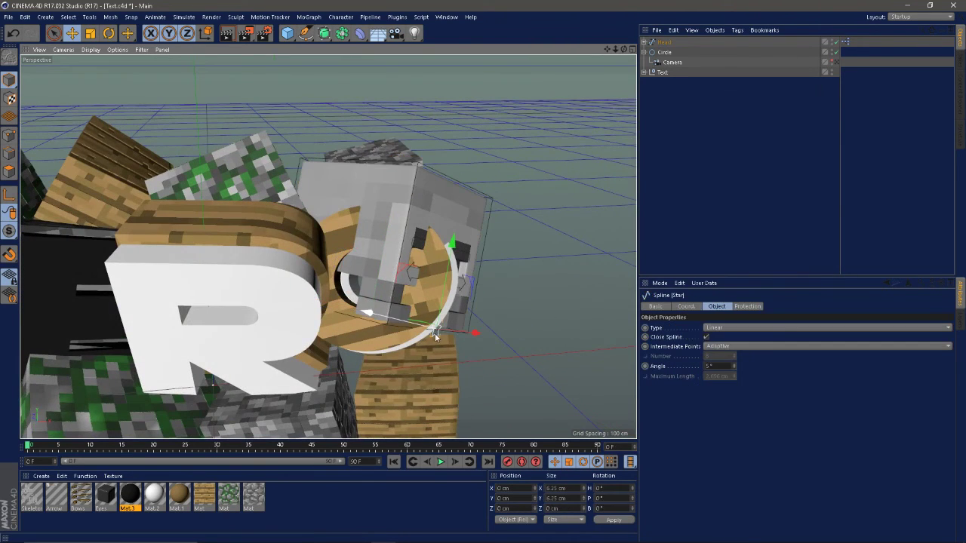
pyautogui.moveTo(402, 268); pyautogui.dragTo(404, 321)
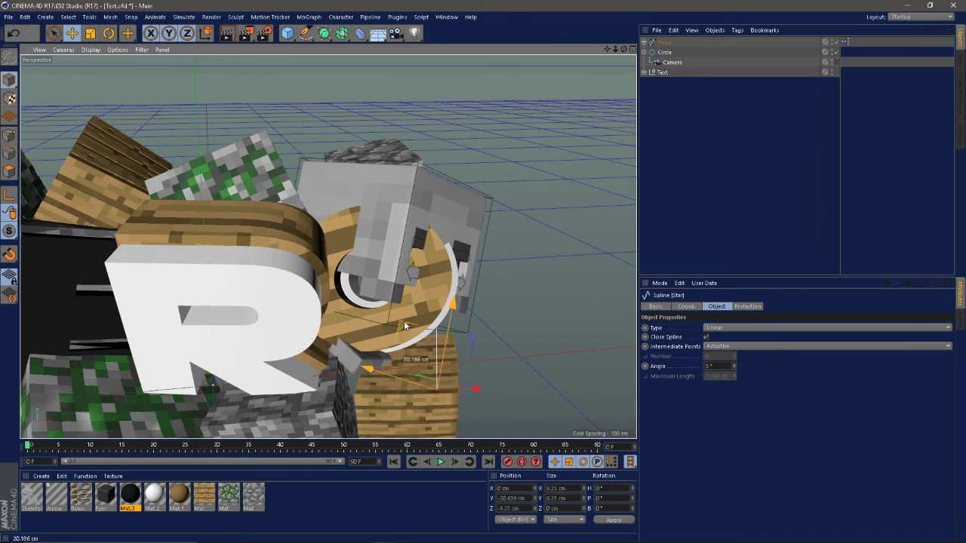
# Select the O letters in both MoText.1 and MoText and scale them down to fit the skeleton's mouth.
pyautogui.click(424, 286)
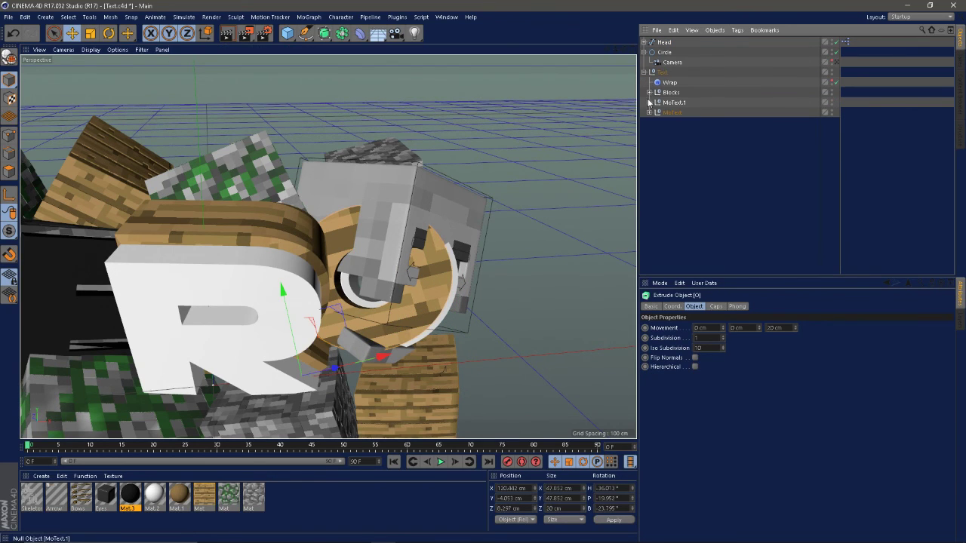
pyautogui.click(649, 103)
pyautogui.click(649, 173)
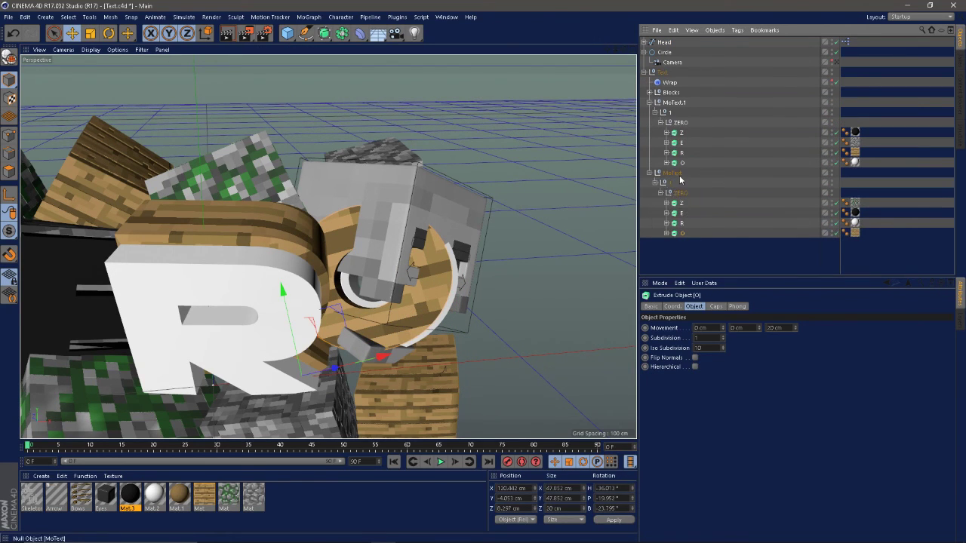
pyautogui.press('r')
pyautogui.press('t')
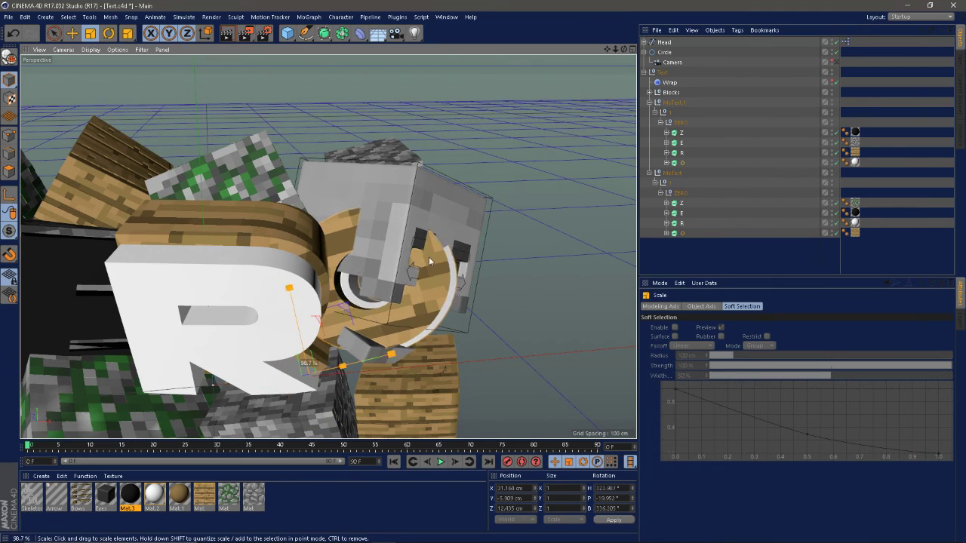
pyautogui.moveTo(431, 261); pyautogui.dragTo(388, 281)
# Rotate and position both O letters inside the skeleton's open mouth, and collapse the Text hierarchy.
pyautogui.keyDown('alt'); pyautogui.moveTo(411, 293); pyautogui.dragTo(379, 279); pyautogui.keyUp('alt')
pyautogui.press('r')
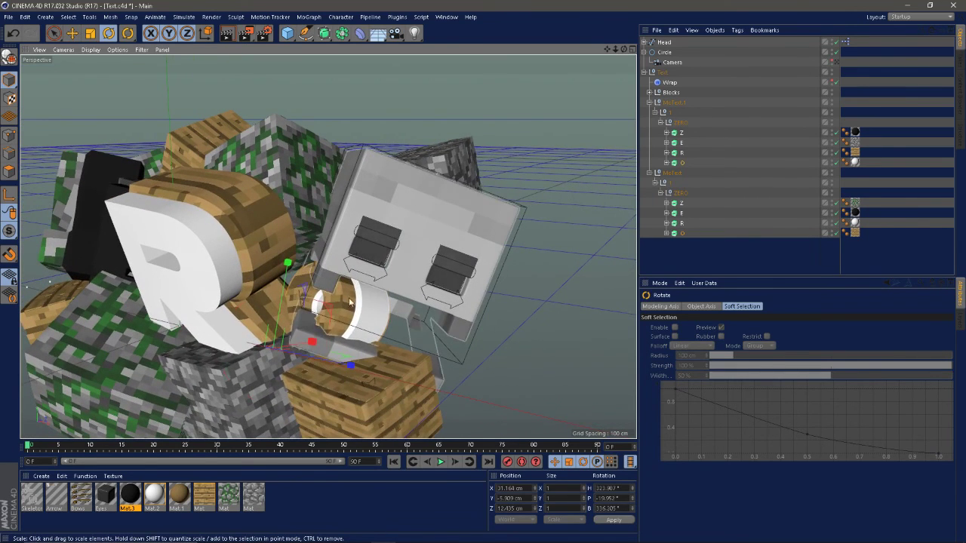
pyautogui.moveTo(308, 328); pyautogui.dragTo(543, 242)
pyautogui.press('e')
pyautogui.click(680, 254)
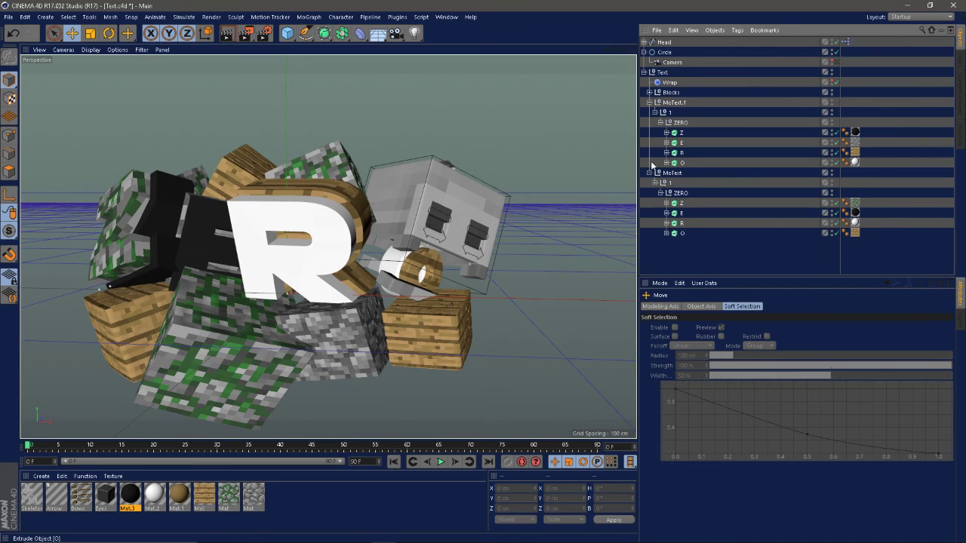
pyautogui.click(649, 173)
pyautogui.click(649, 102)
pyautogui.click(644, 72)
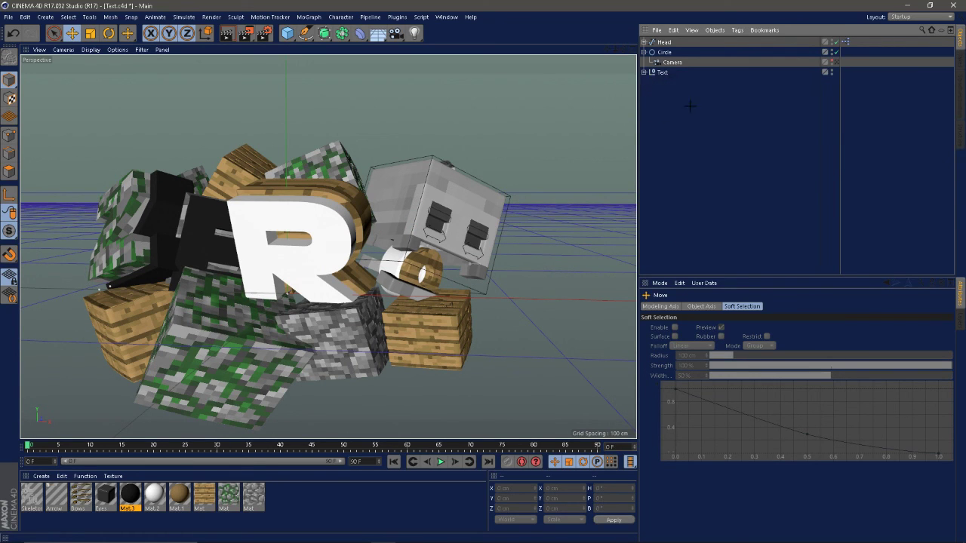
# Return to the scene camera's view and move the oak planks block beneath the skeleton's mouth down about 14 cm, clear of the jaw.
pyautogui.click(836, 62)
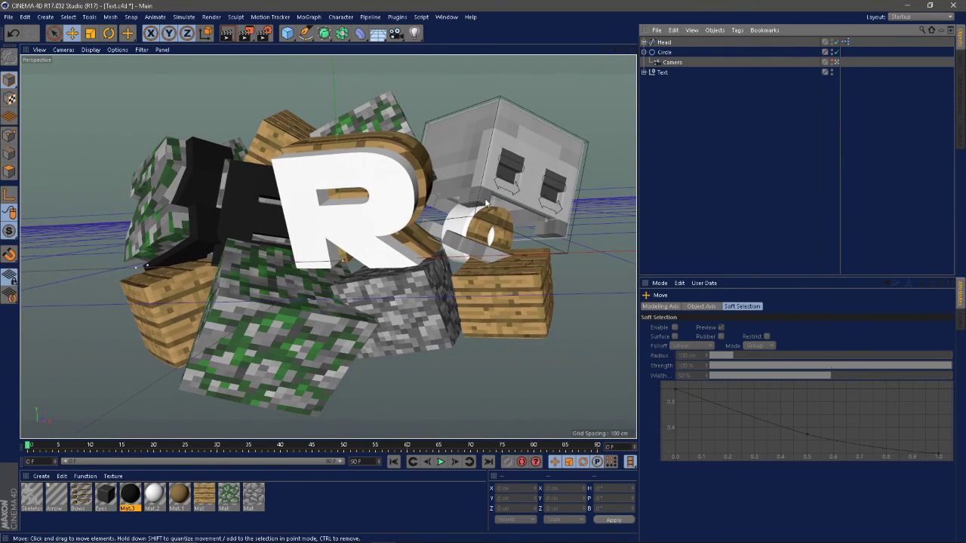
pyautogui.moveTo(532, 258); pyautogui.dragTo(513, 274)
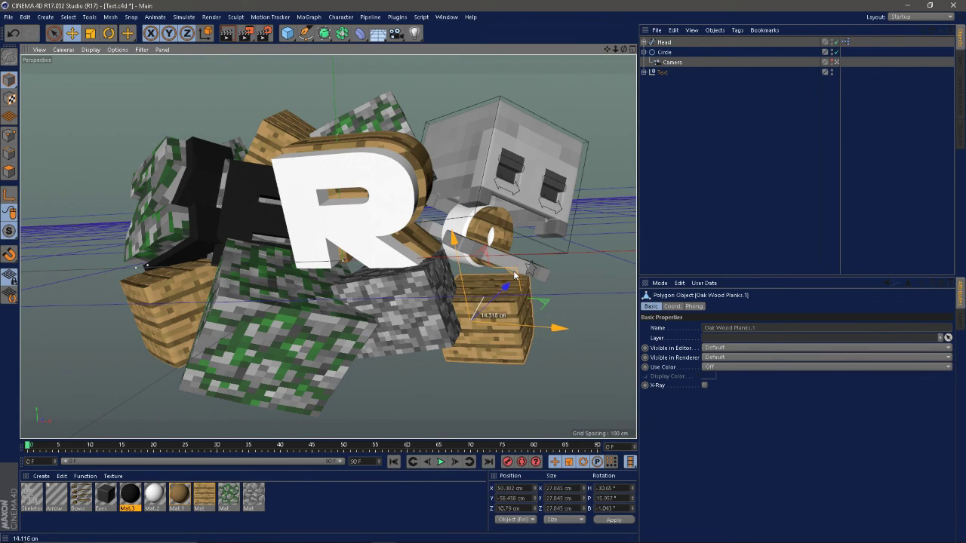
pyautogui.click(674, 209)
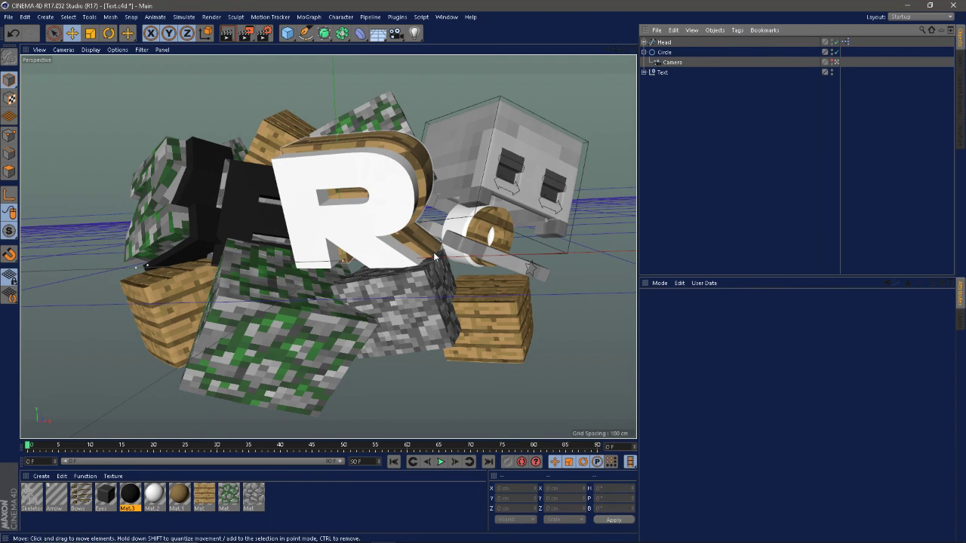
pyautogui.keyDown('alt'); pyautogui.moveTo(411, 260); pyautogui.dragTo(409, 254, button='middle'); pyautogui.keyUp('alt')
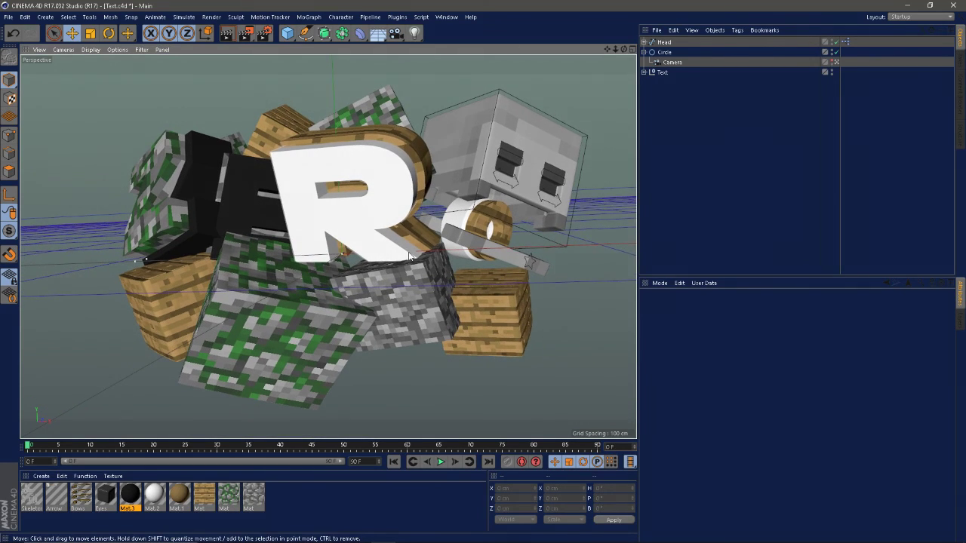